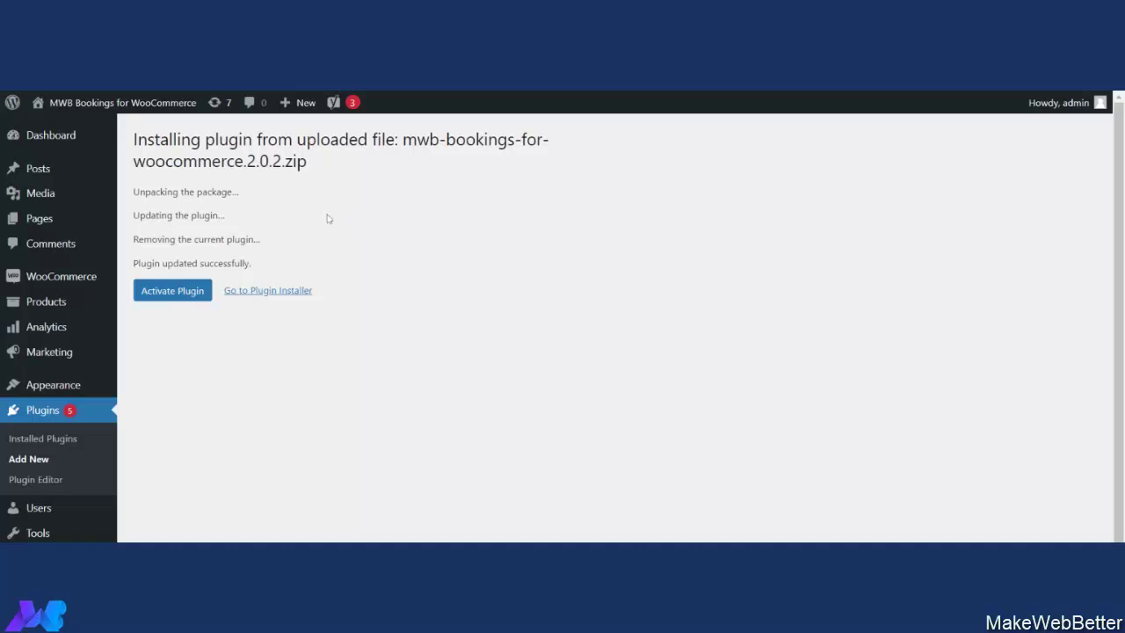
# Step: Activate the uploaded MWB Bookings for WooCommerce plugin and open its settings page
pyautogui.click(184, 297)
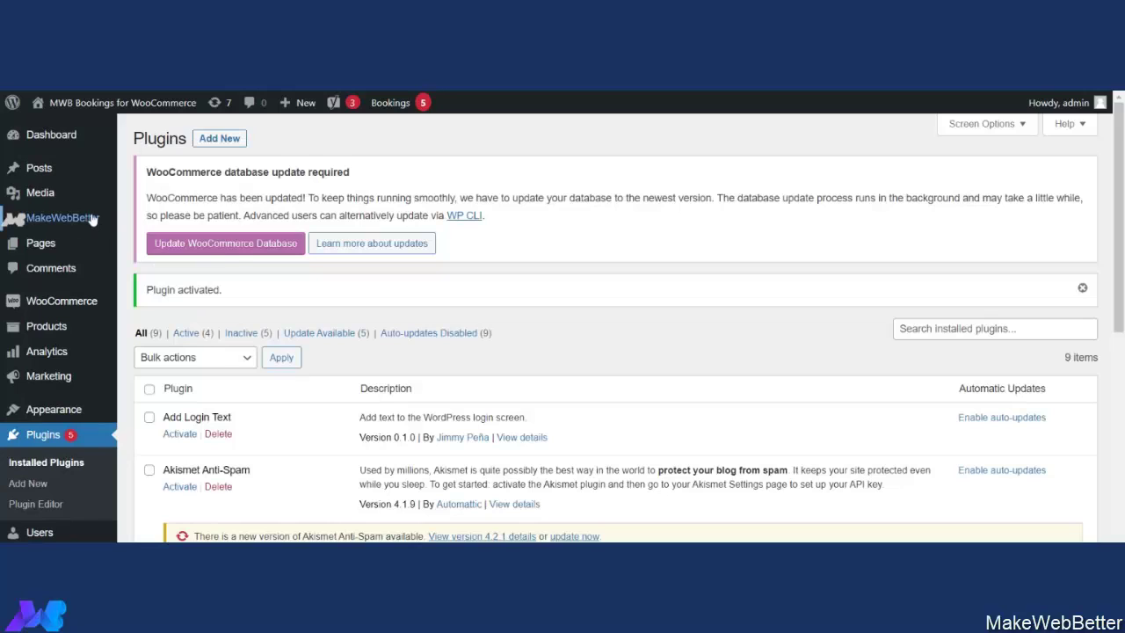
pyautogui.moveTo(92, 219)
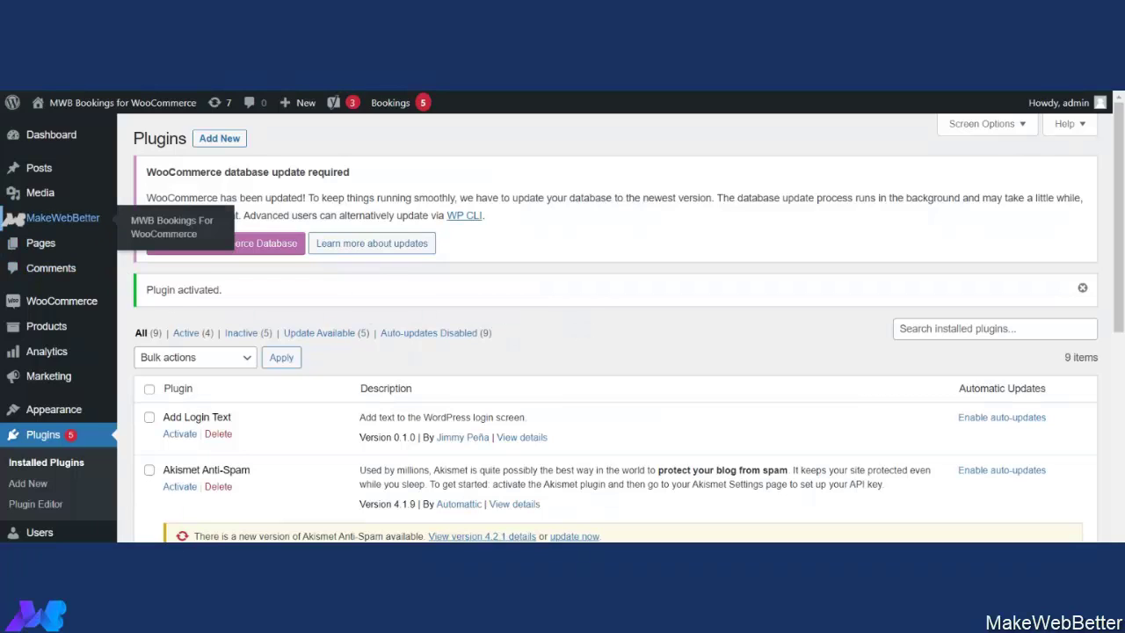
pyautogui.click(141, 226)
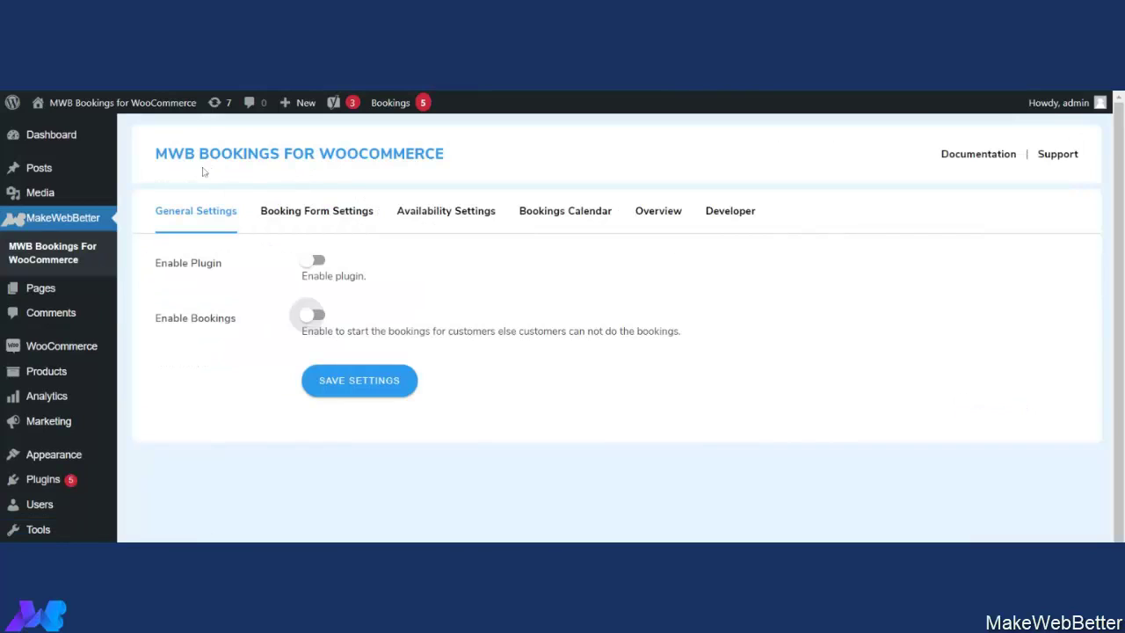
# Step: Enable both the plugin and bookings in the general settings and save them
pyautogui.click(312, 261)
pyautogui.click(312, 316)
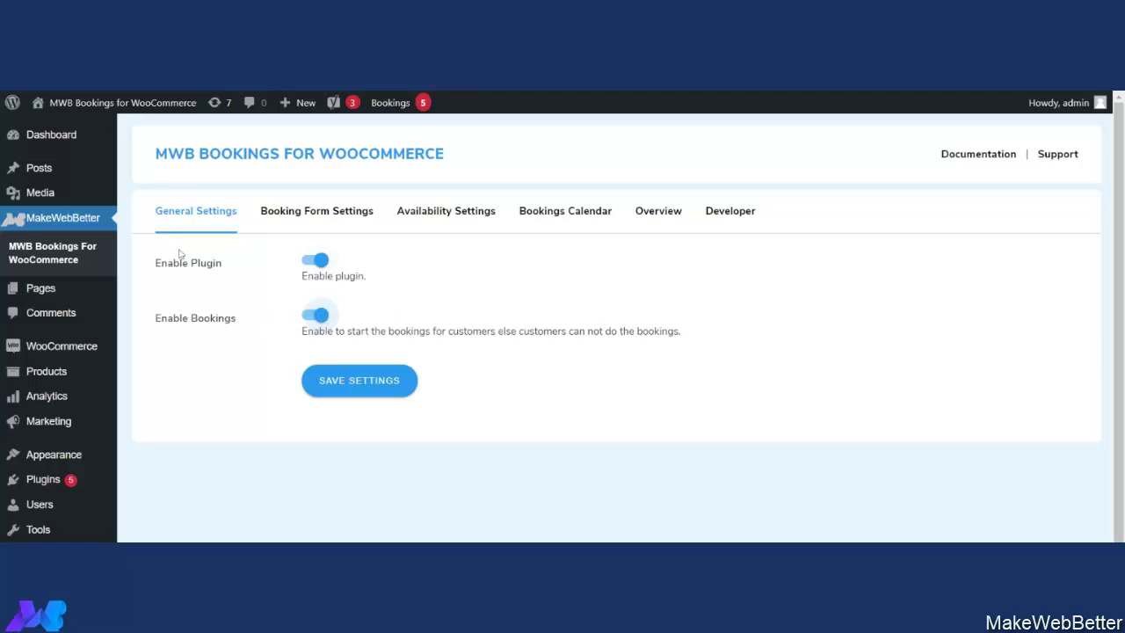
pyautogui.click(361, 388)
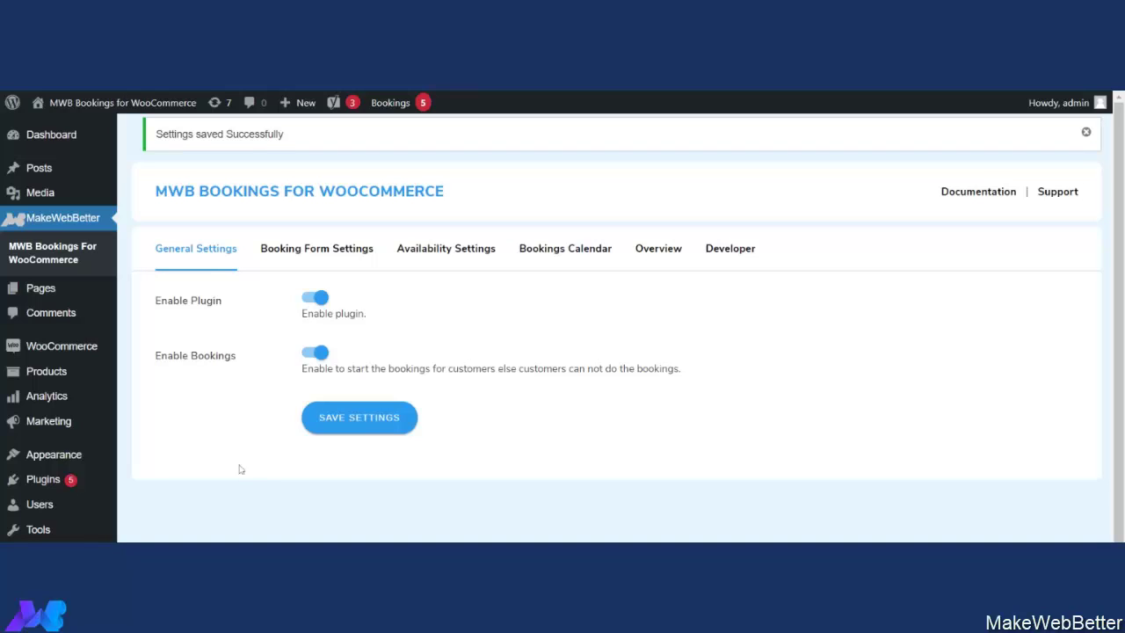
# Step: Enable Show Included Services and Show Totals in the booking form settings and save them
pyautogui.click(323, 255)
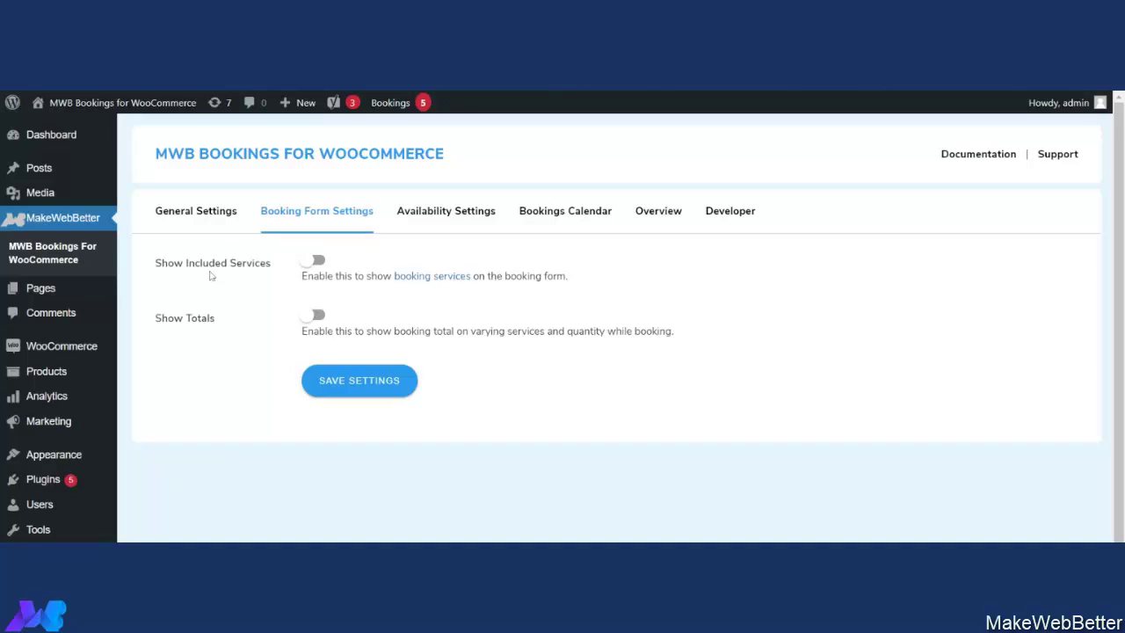
pyautogui.click(311, 260)
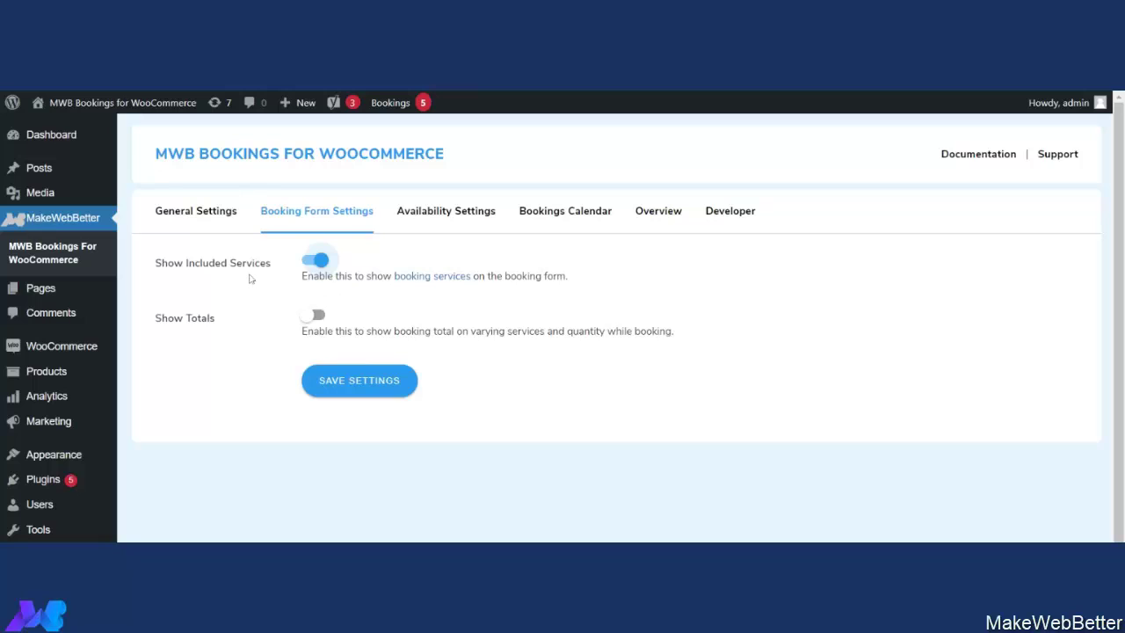
pyautogui.click(430, 276)
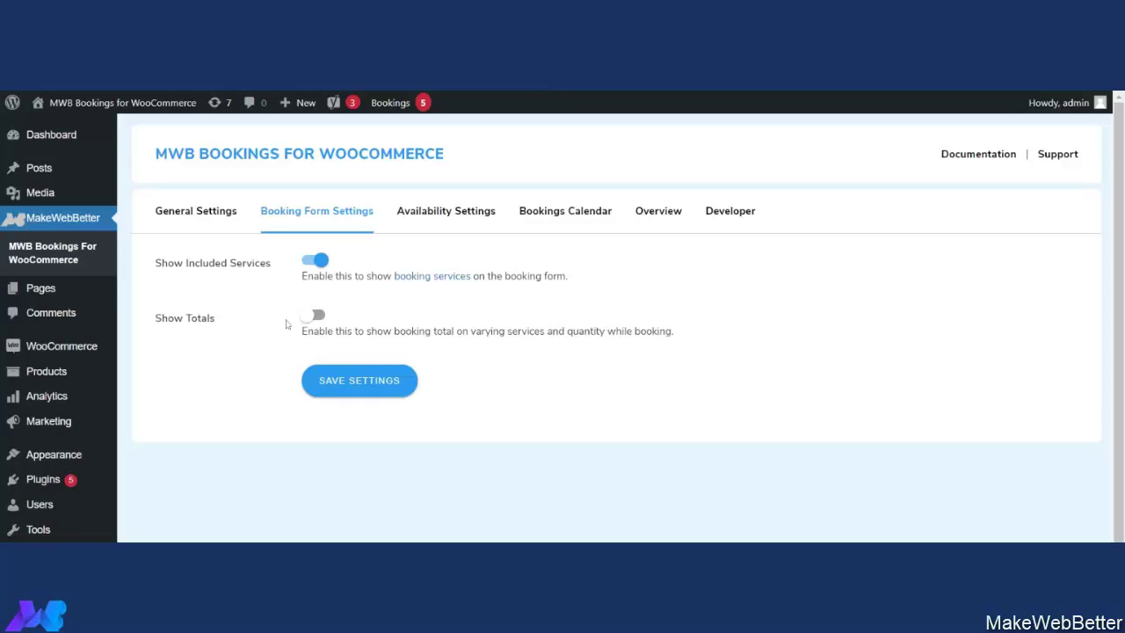
pyautogui.click(316, 315)
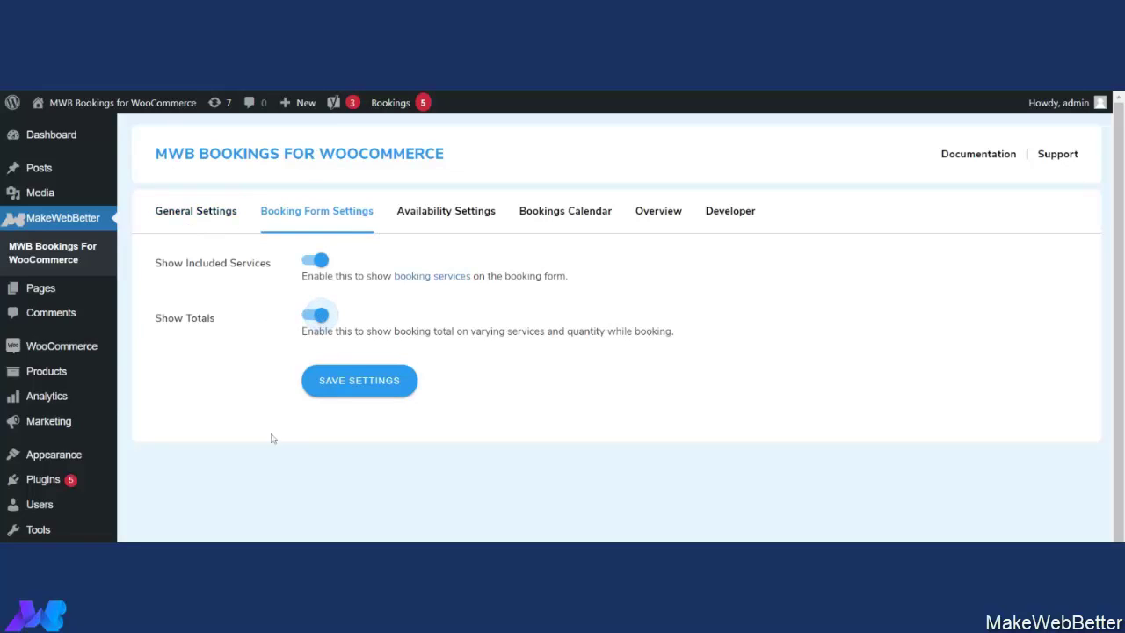
pyautogui.click(358, 390)
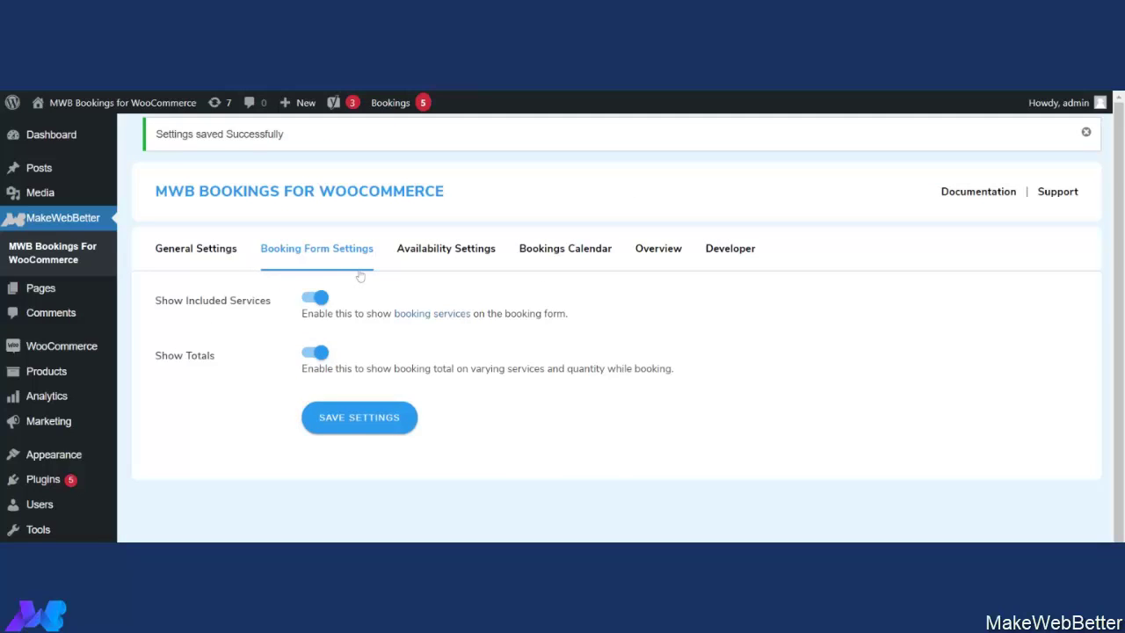
# Step: Set the Daily Start Time to 02:24 in the availability settings
pyautogui.click(451, 261)
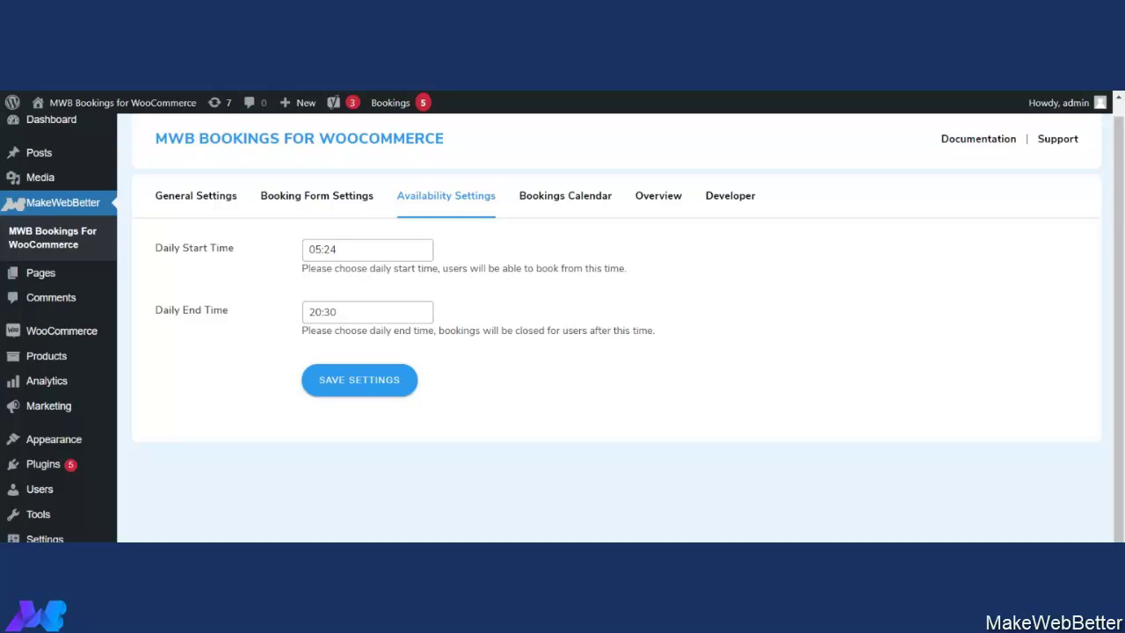
pyautogui.click(366, 248)
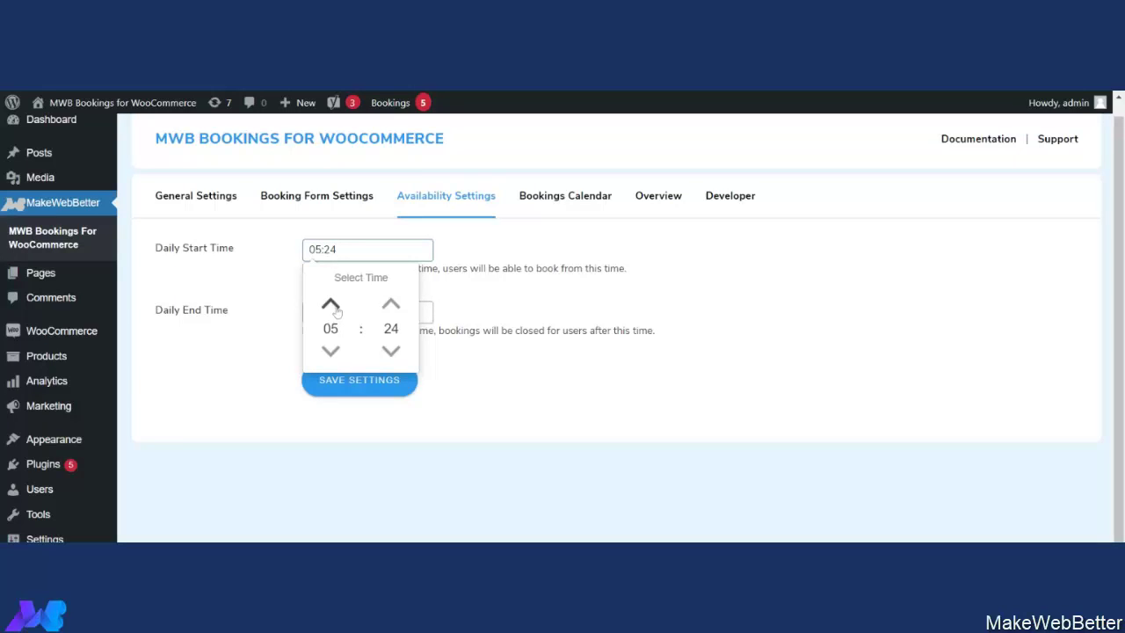
pyautogui.click(330, 350)
pyautogui.click(330, 350)
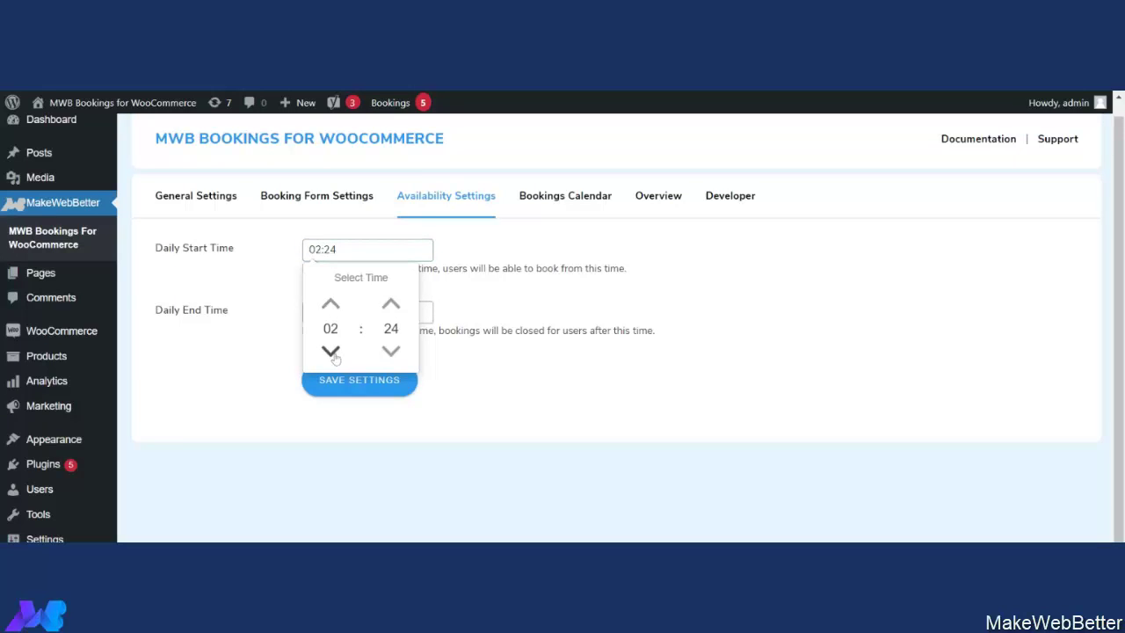
pyautogui.click(221, 353)
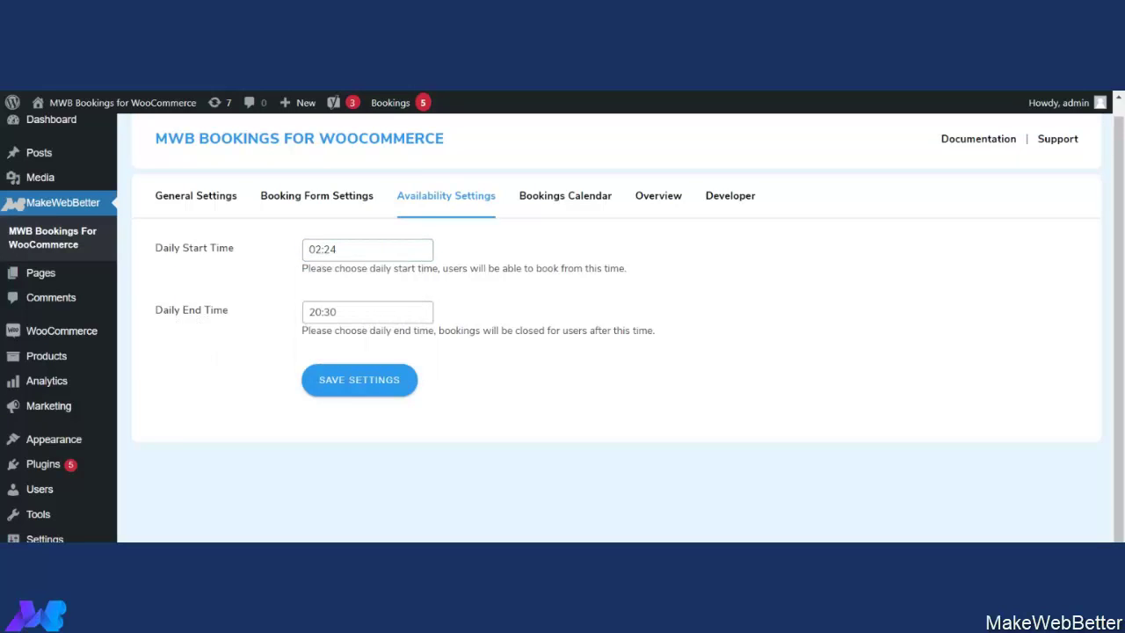
# Step: Set the Daily End Time to 22:30 and save the availability settings
pyautogui.click(367, 312)
pyautogui.click(331, 366)
pyautogui.click(331, 366)
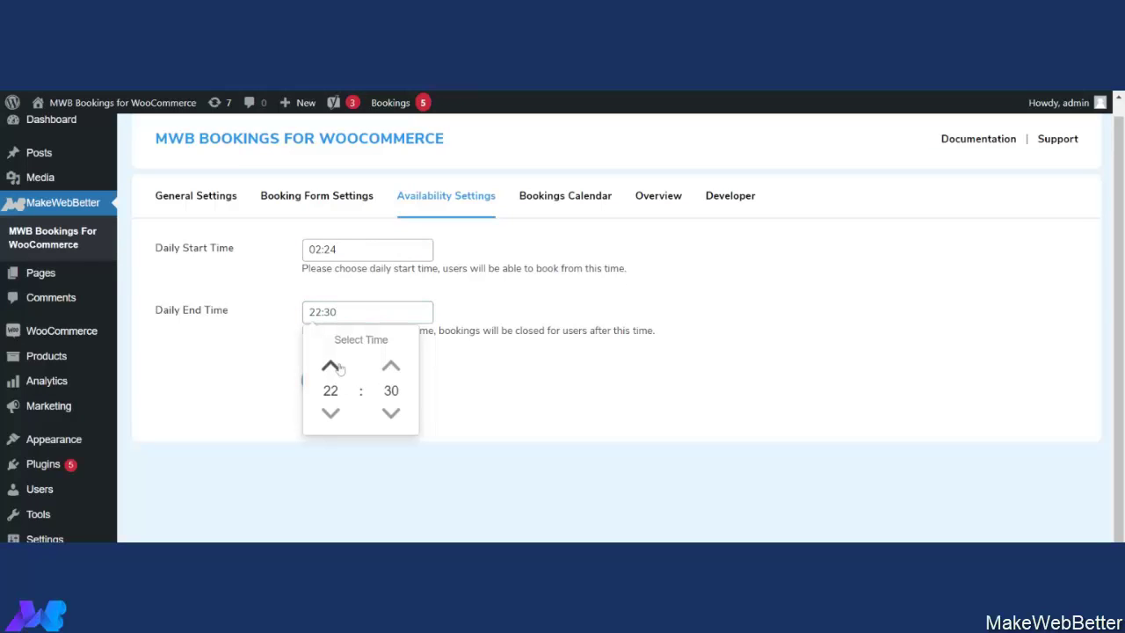
pyautogui.click(542, 407)
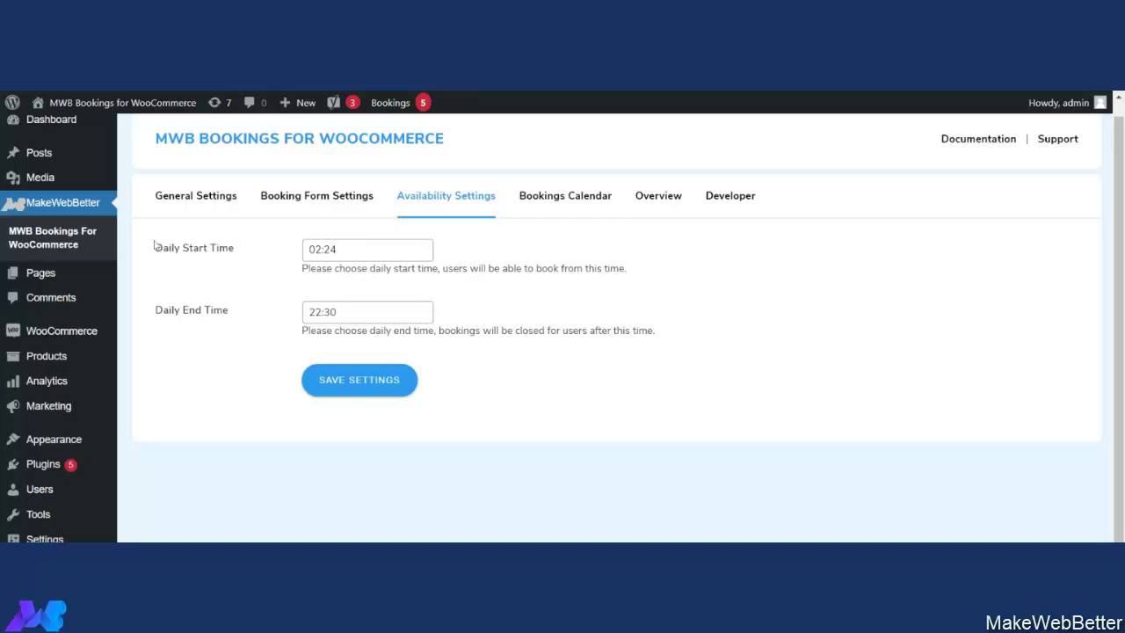
pyautogui.click(371, 392)
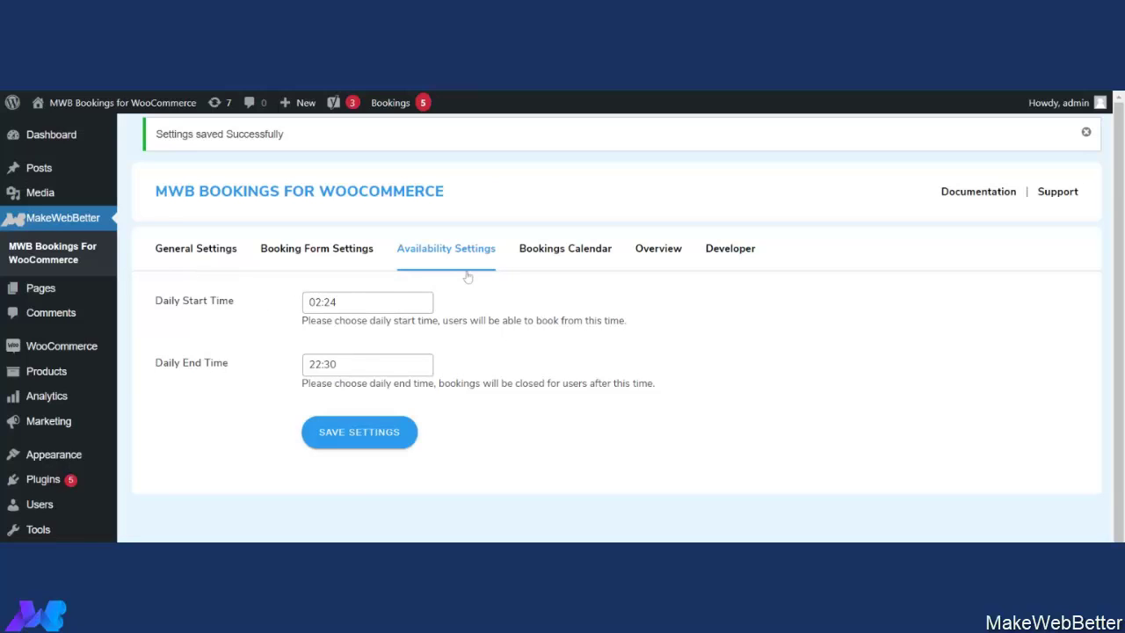
# Step: Examine the bookings calendar of all upcoming bookings for November 2021
pyautogui.click(555, 255)
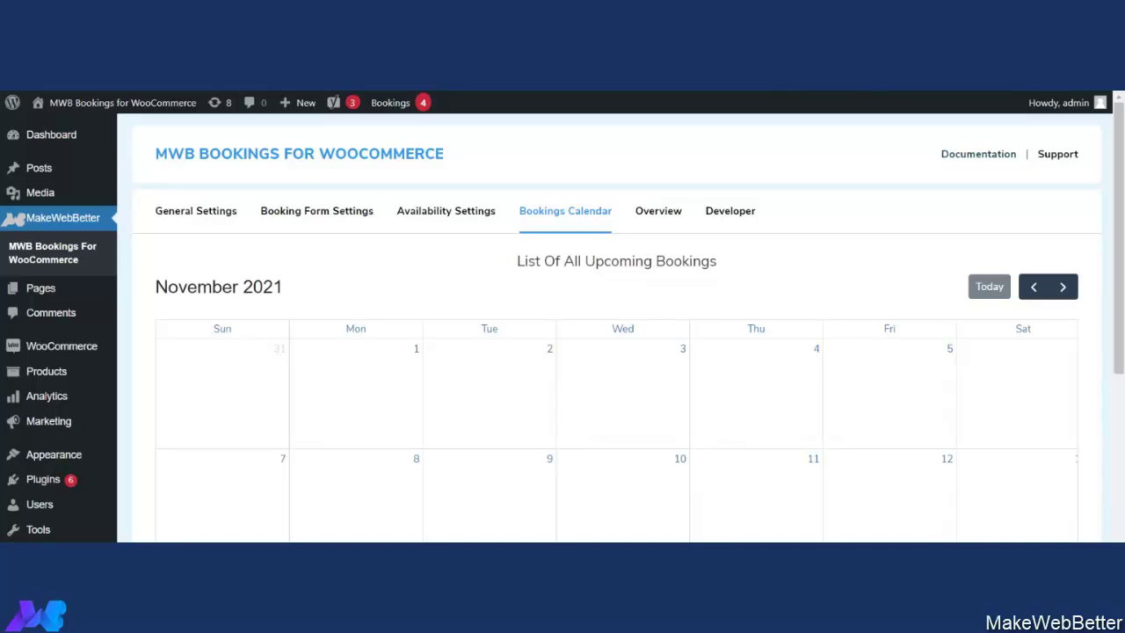
pyautogui.scroll(-1, 627, 354)
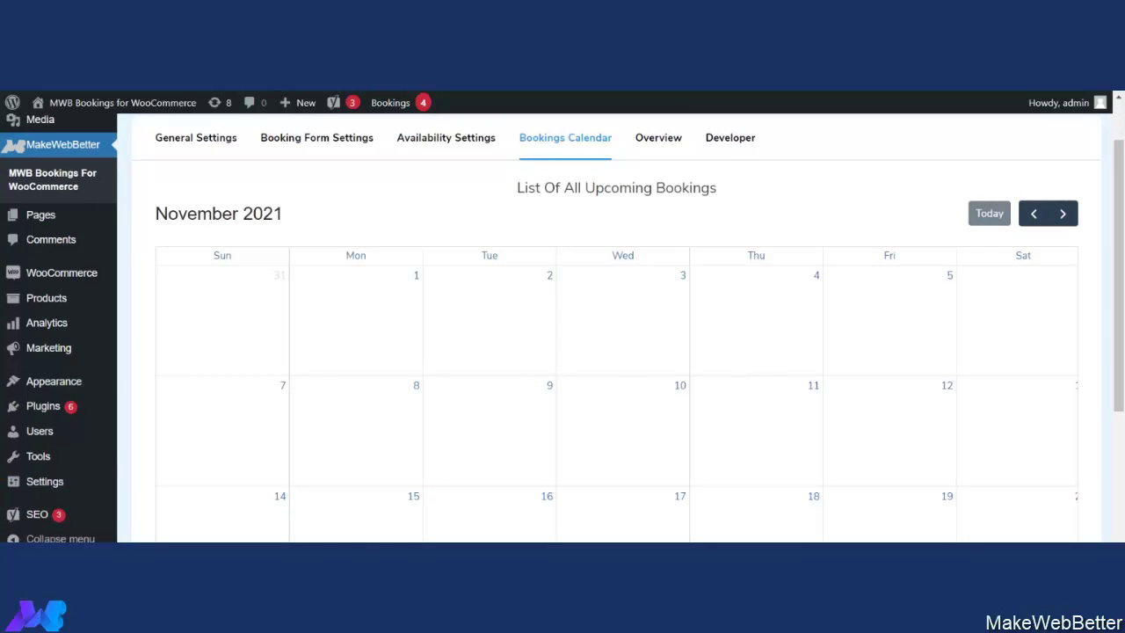
pyautogui.scroll(-3, 627, 370)
pyautogui.scroll(4, 627, 369)
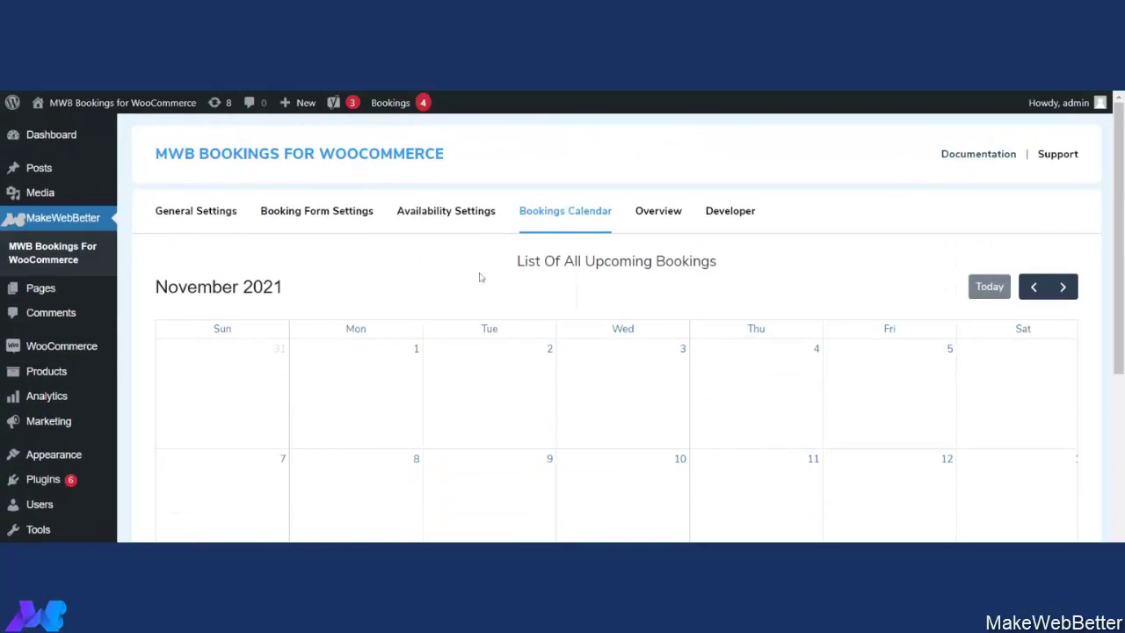
pyautogui.scroll(-1, 475, 284)
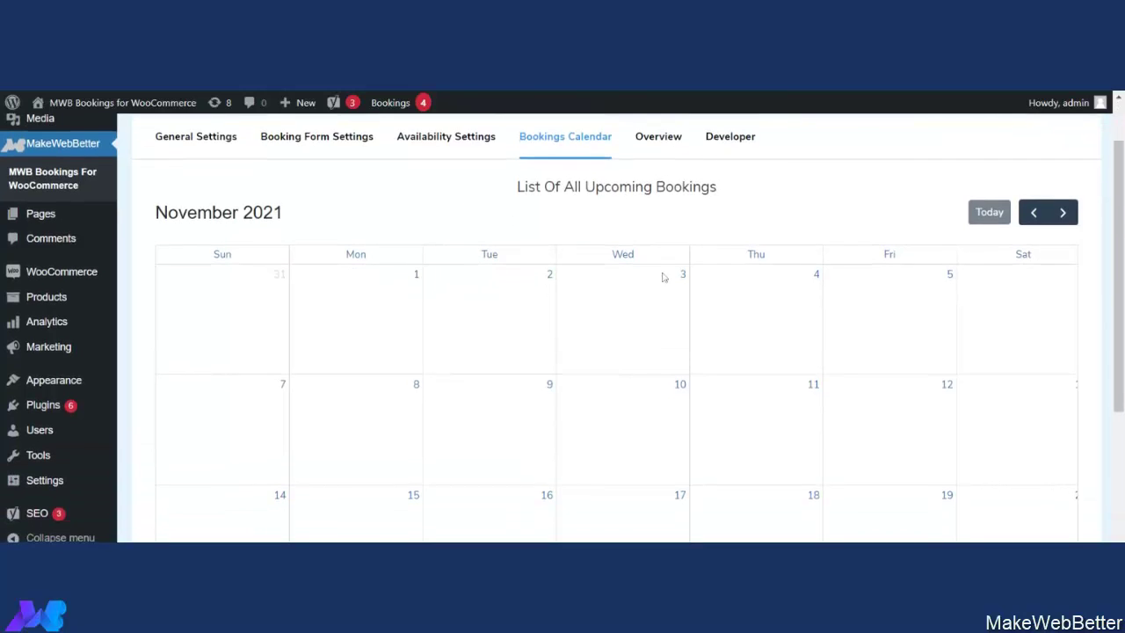
pyautogui.scroll(-3, 664, 276)
pyautogui.scroll(3, 647, 344)
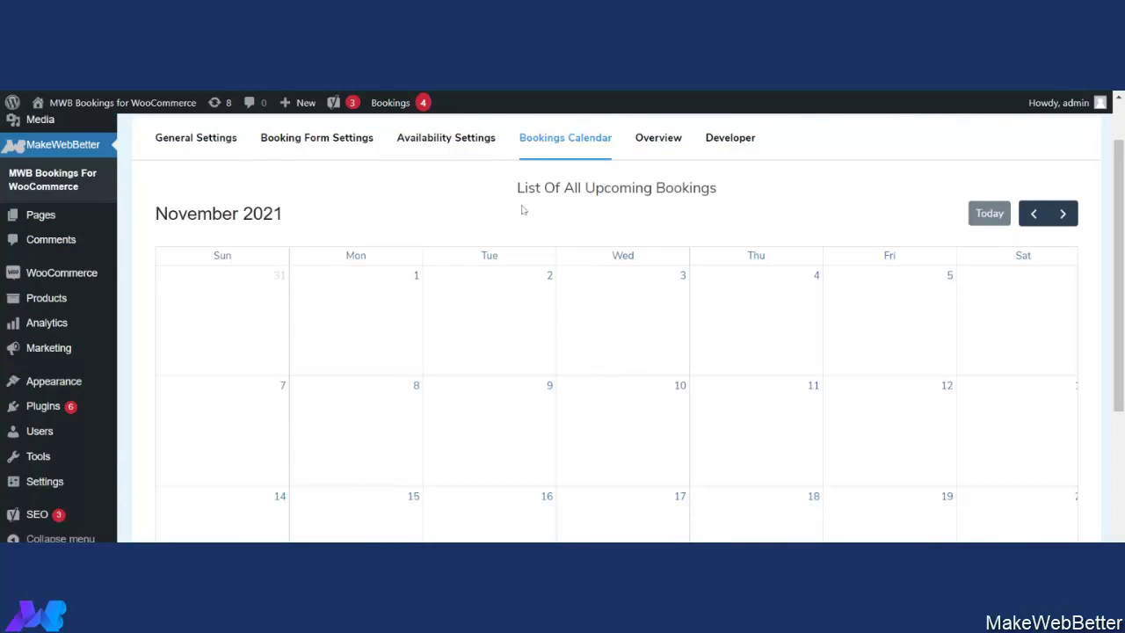
pyautogui.scroll(-2, 580, 381)
pyautogui.scroll(3, 580, 381)
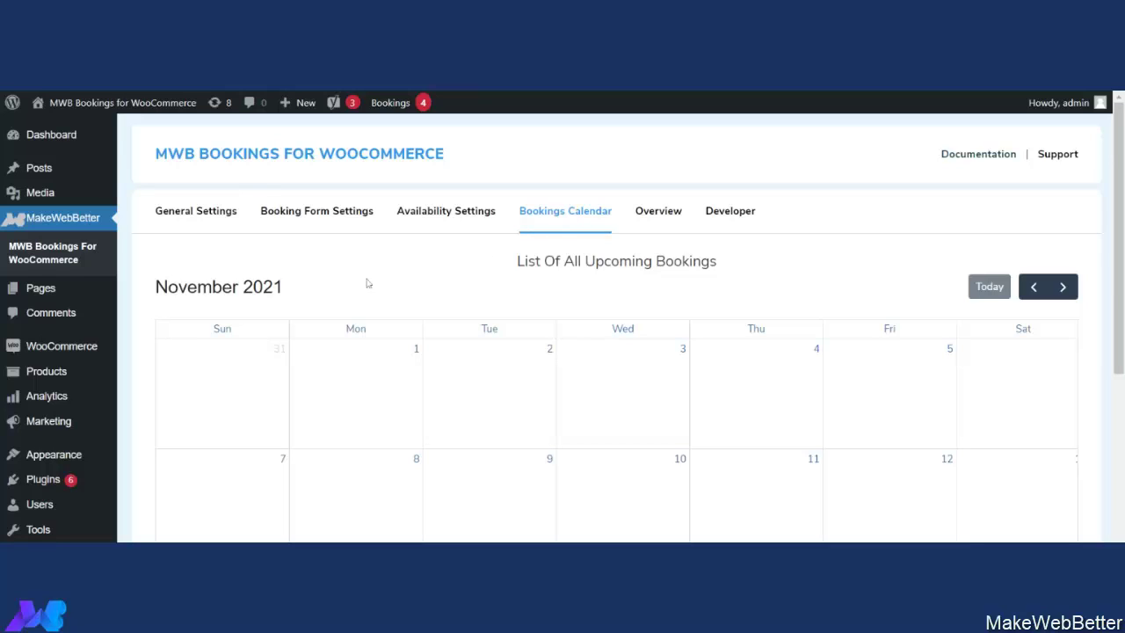
# Step: Review the list of all products, then add a new product named "Daniel's Apartment"
pyautogui.moveTo(51, 373)
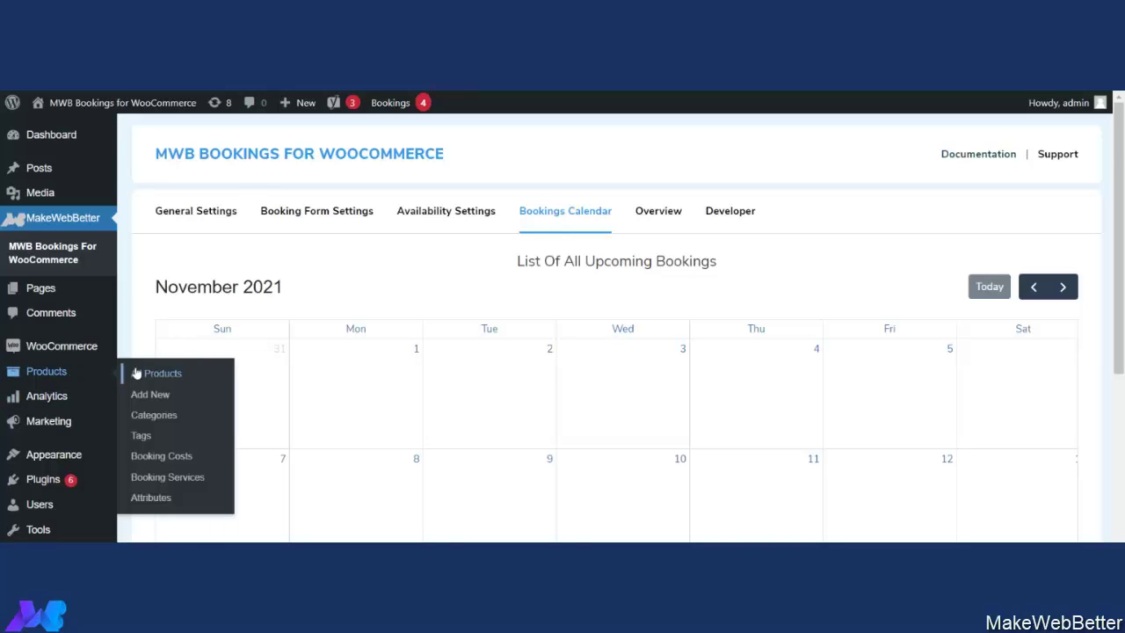
pyautogui.click(213, 384)
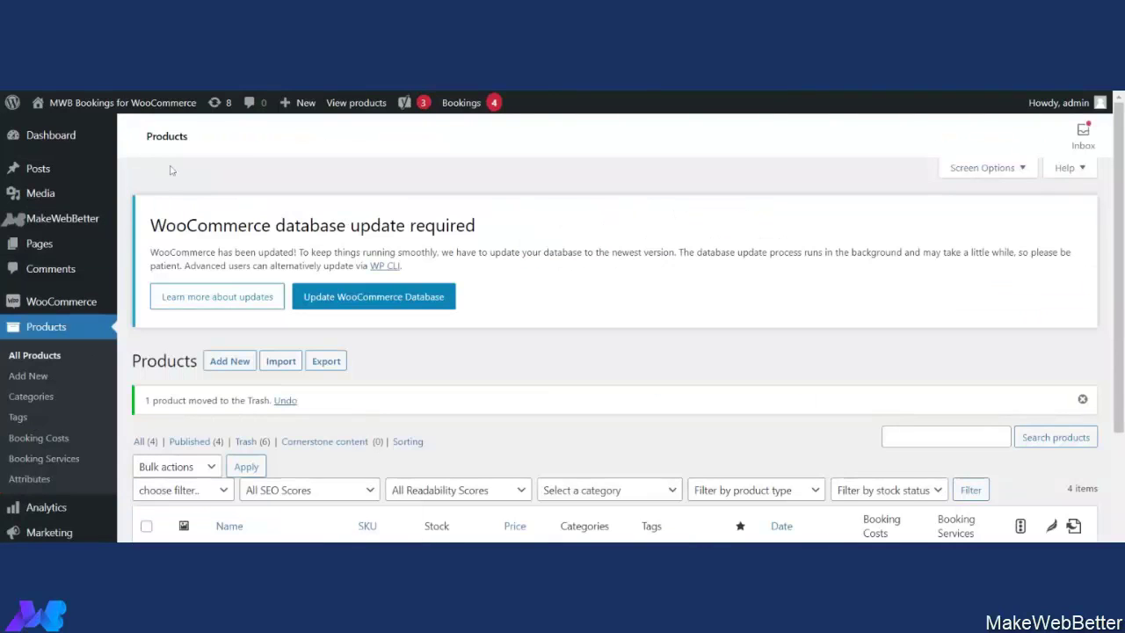
pyautogui.scroll(-1, 512, 313)
pyautogui.scroll(-2, 513, 313)
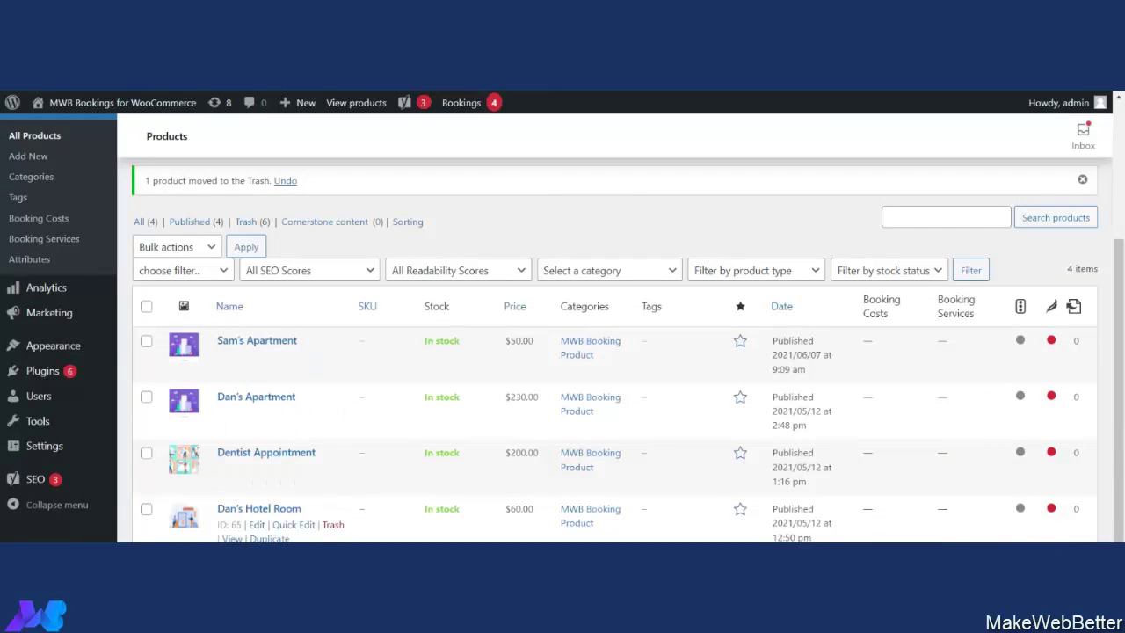
pyautogui.scroll(1, 313, 369)
pyautogui.scroll(1, 313, 369)
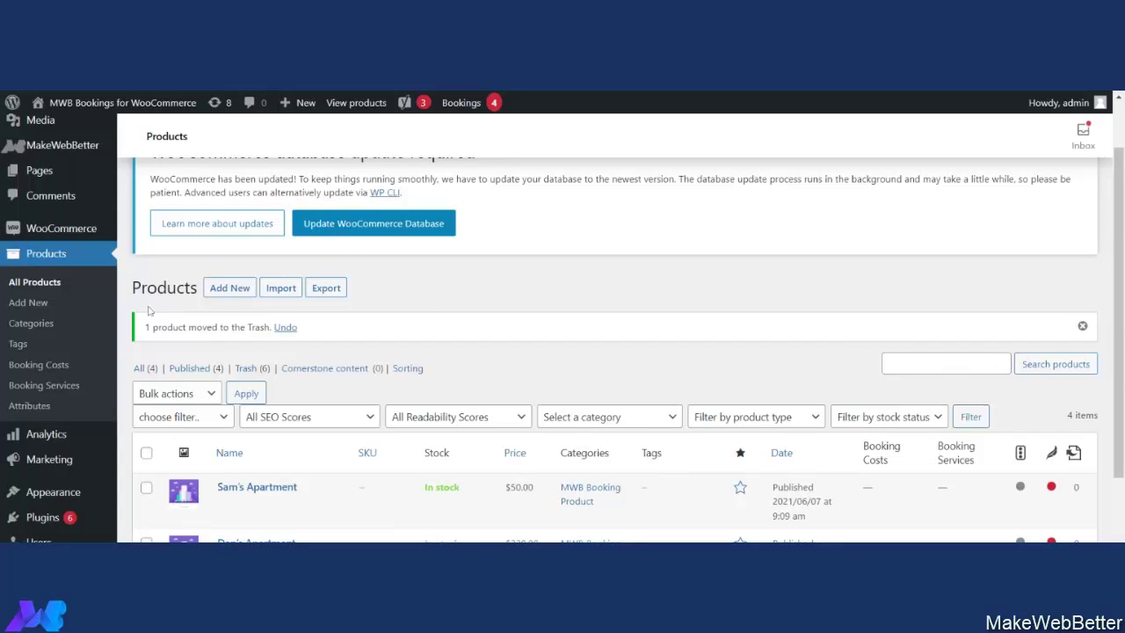
pyautogui.click(230, 289)
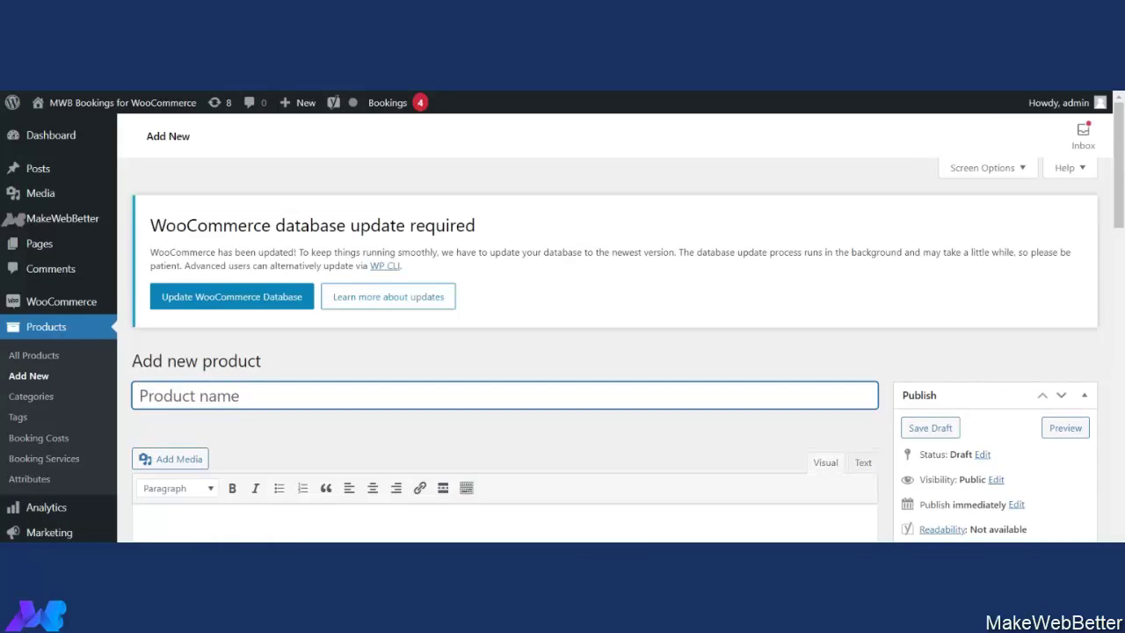
pyautogui.write('Dab')
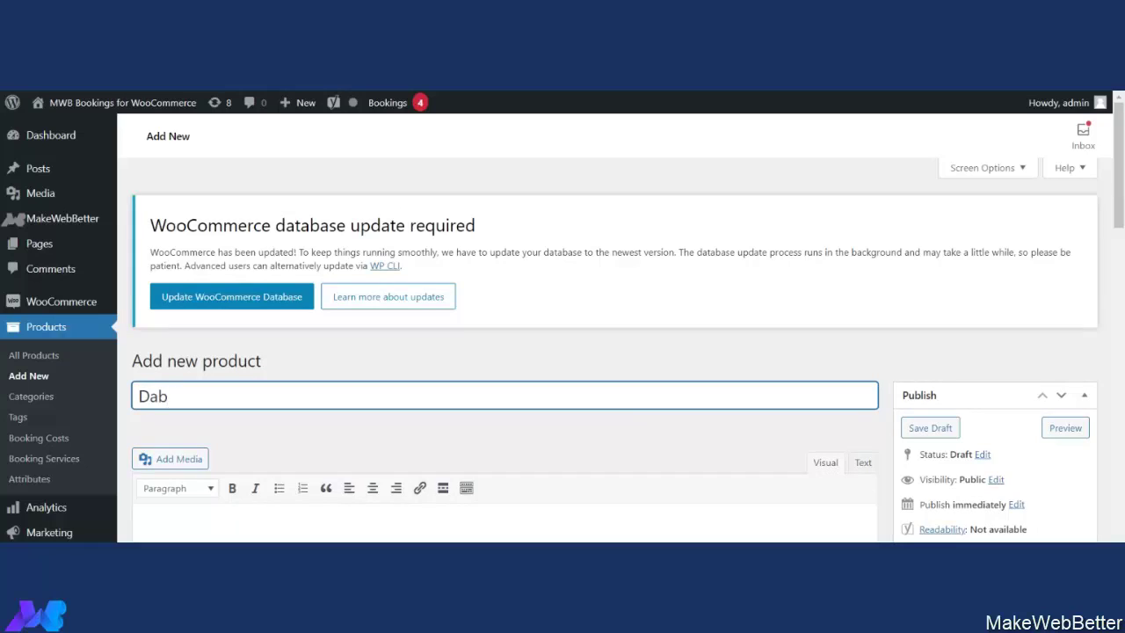
pyautogui.write("niel's Aprtment")
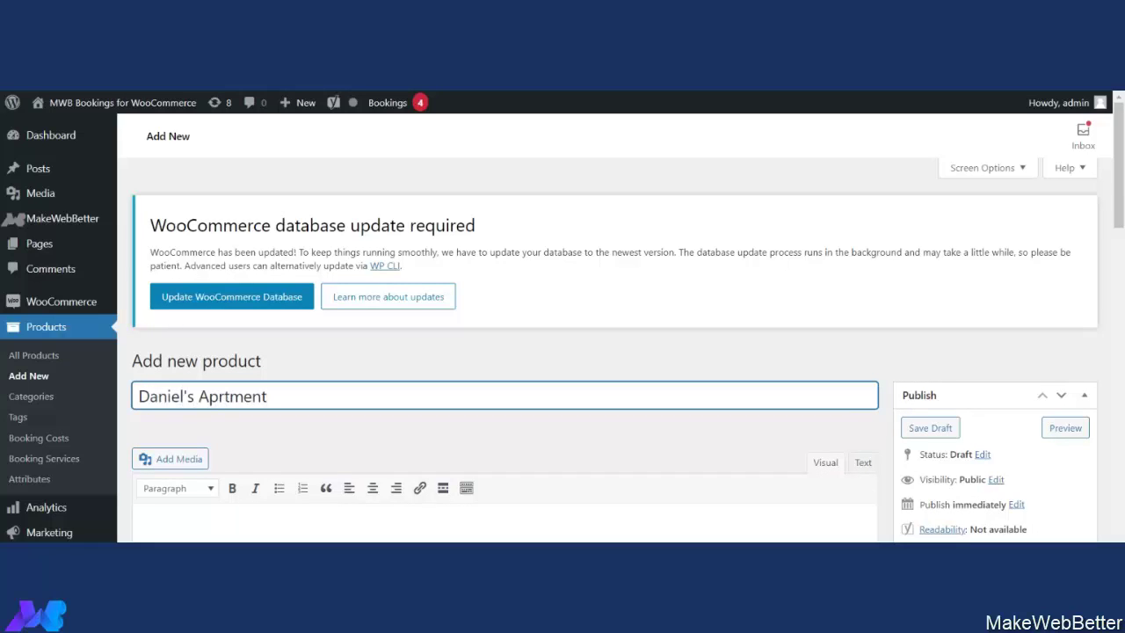
pyautogui.click(225, 396)
pyautogui.write('a')
# Step: Set the new product's type to Booking product in its product data
pyautogui.scroll(-1, 394, 418)
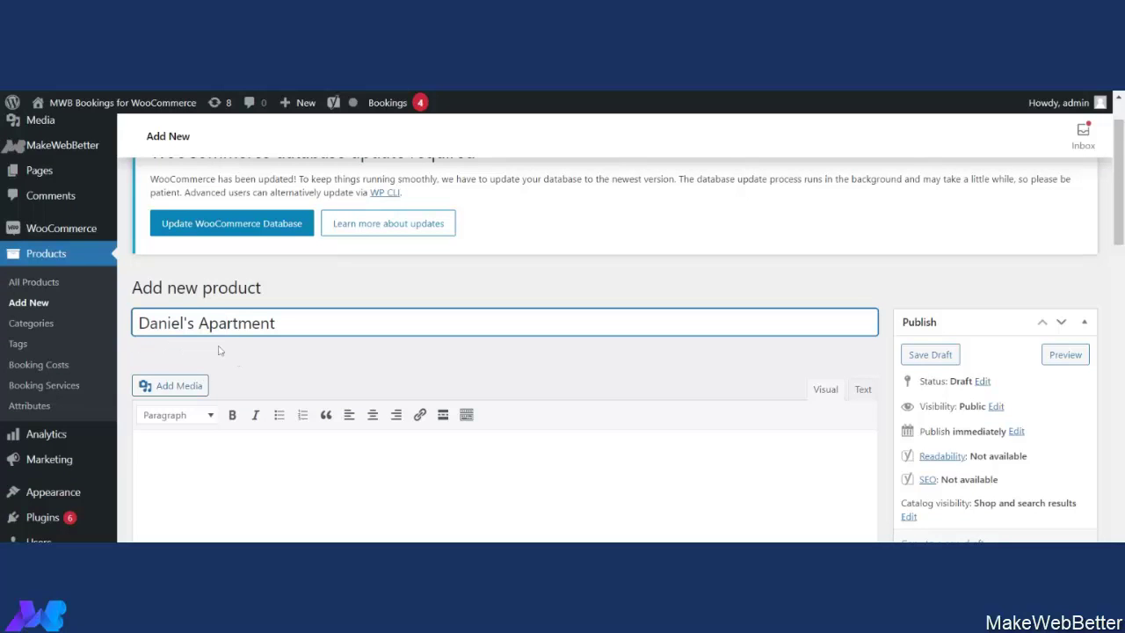
pyautogui.scroll(-3, 318, 374)
pyautogui.scroll(-10, 505, 351)
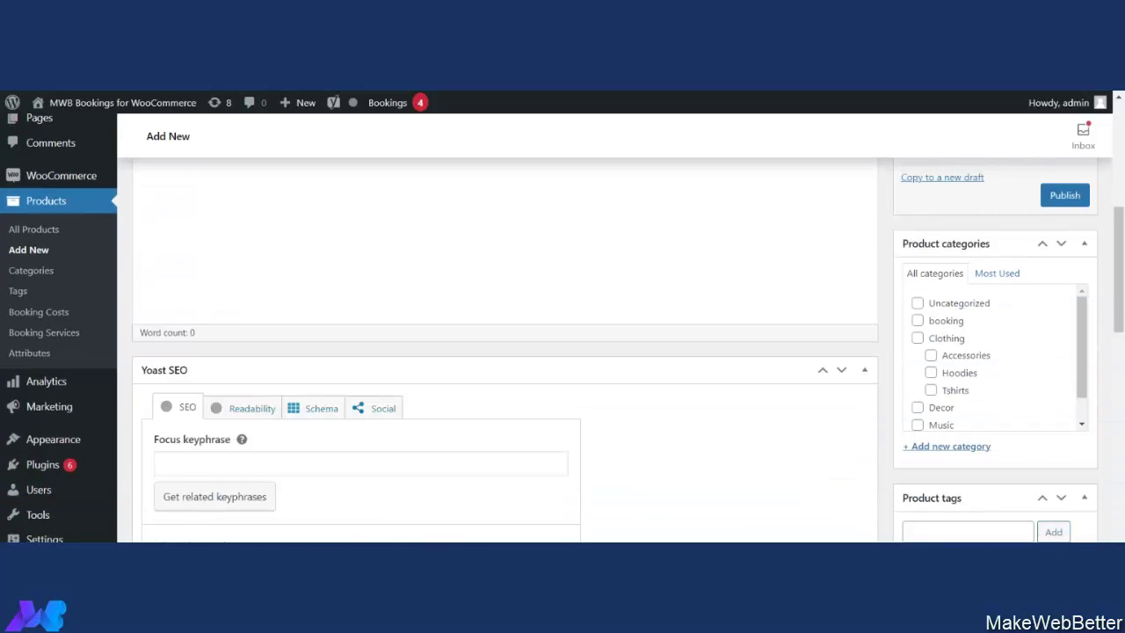
pyautogui.scroll(-3, 232, 364)
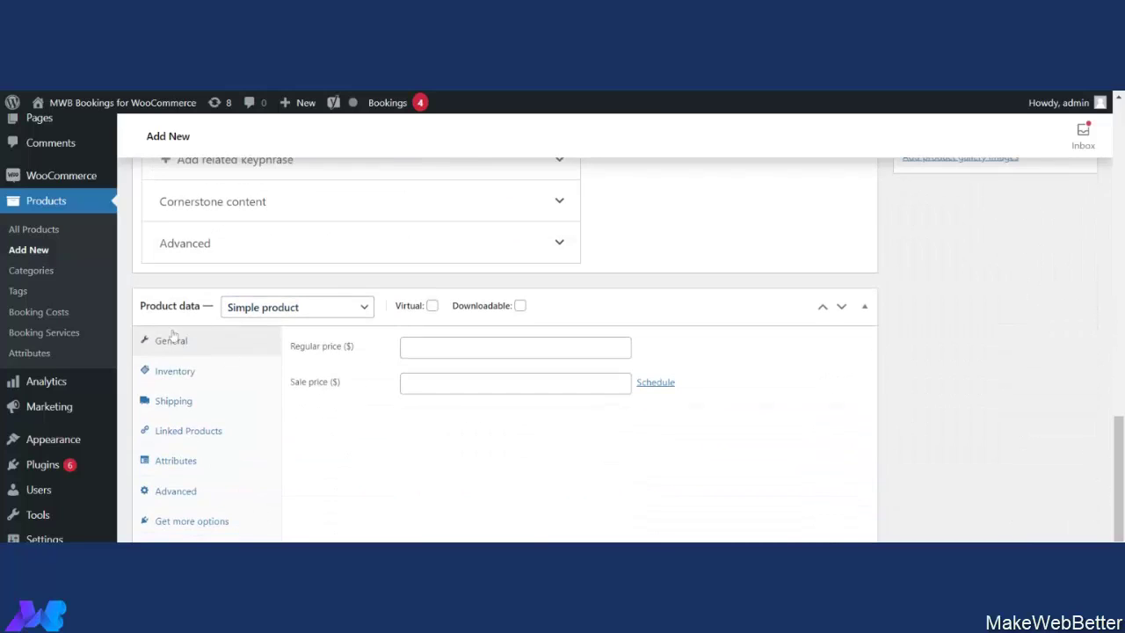
pyautogui.click(288, 318)
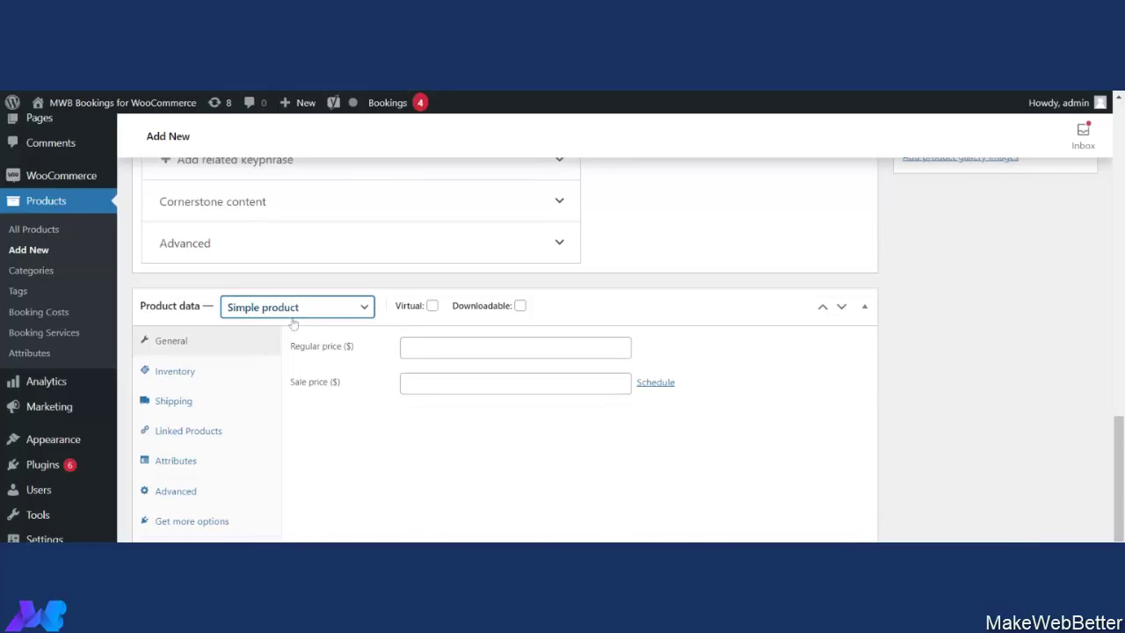
pyautogui.click(290, 402)
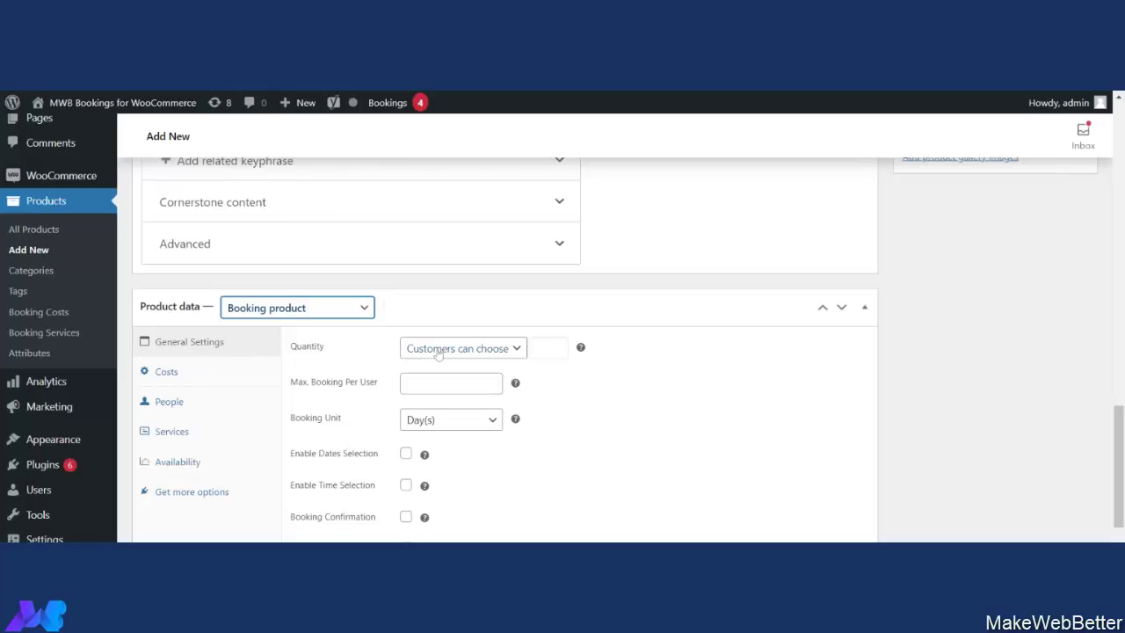
# Step: Try a Fixed unit quantity of 2 for the booking product, and return the quantity to Customers can choose
pyautogui.click(469, 349)
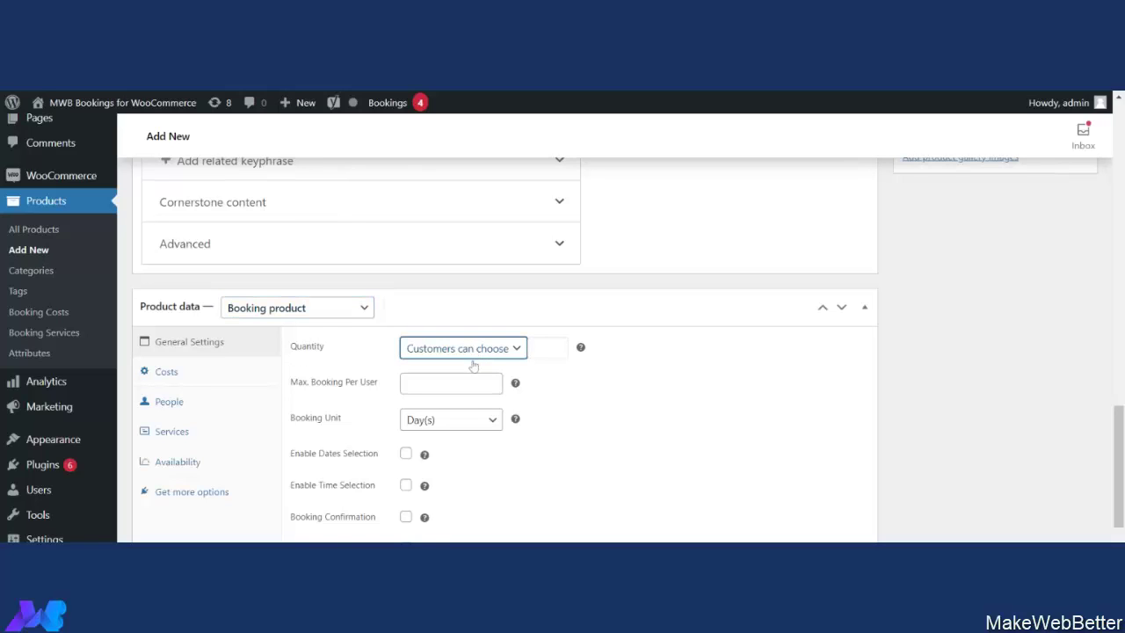
pyautogui.click(472, 379)
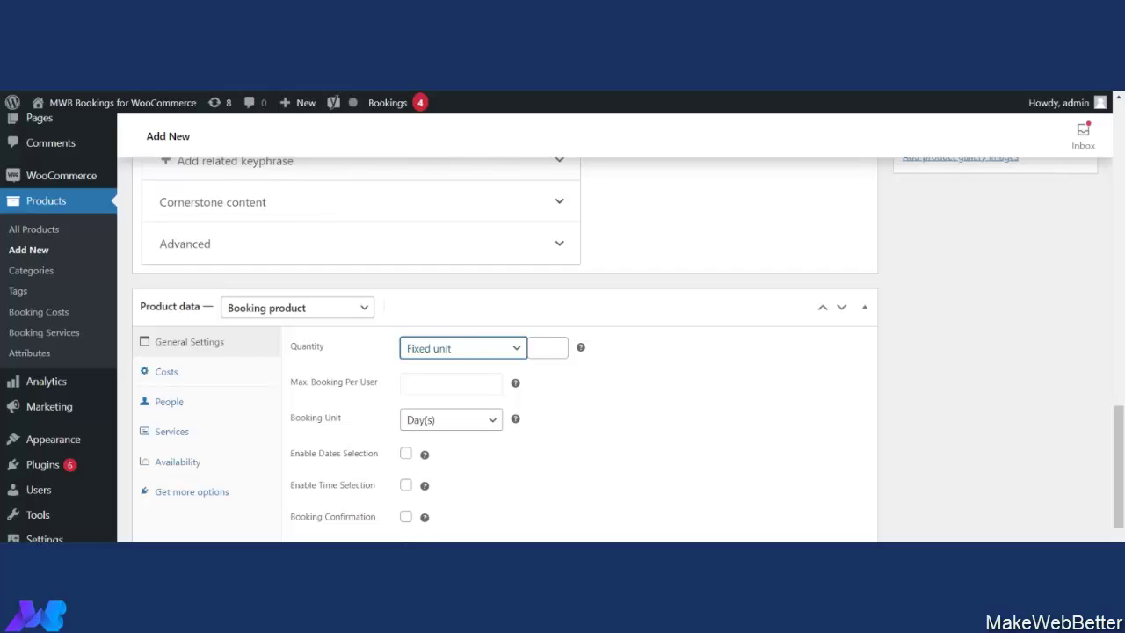
pyautogui.click(543, 348)
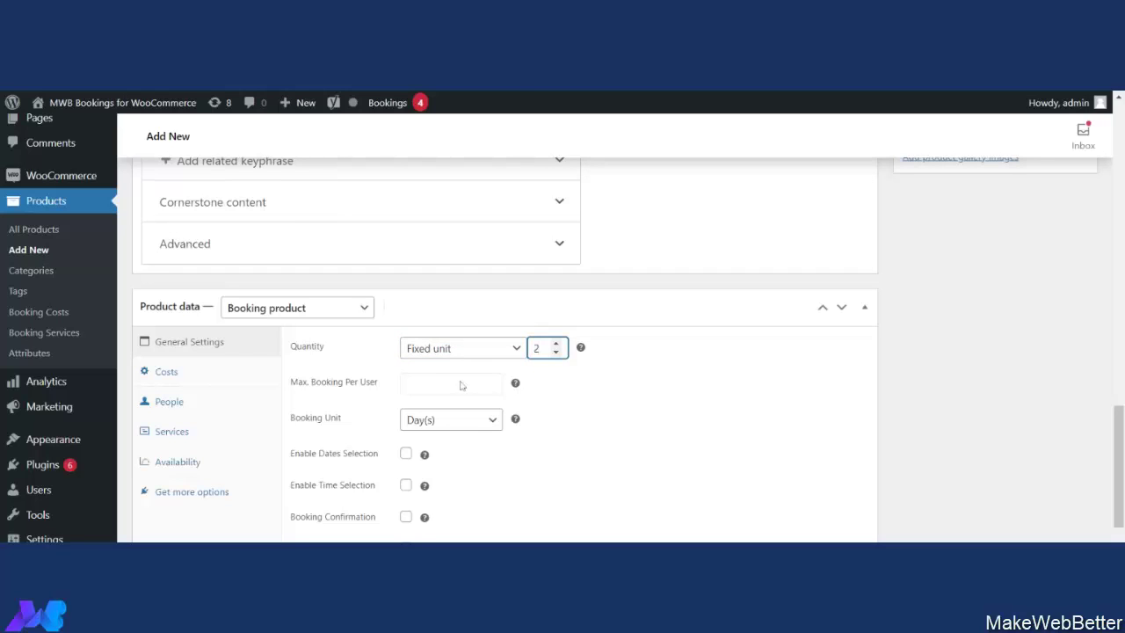
pyautogui.click(508, 356)
pyautogui.press('Down')
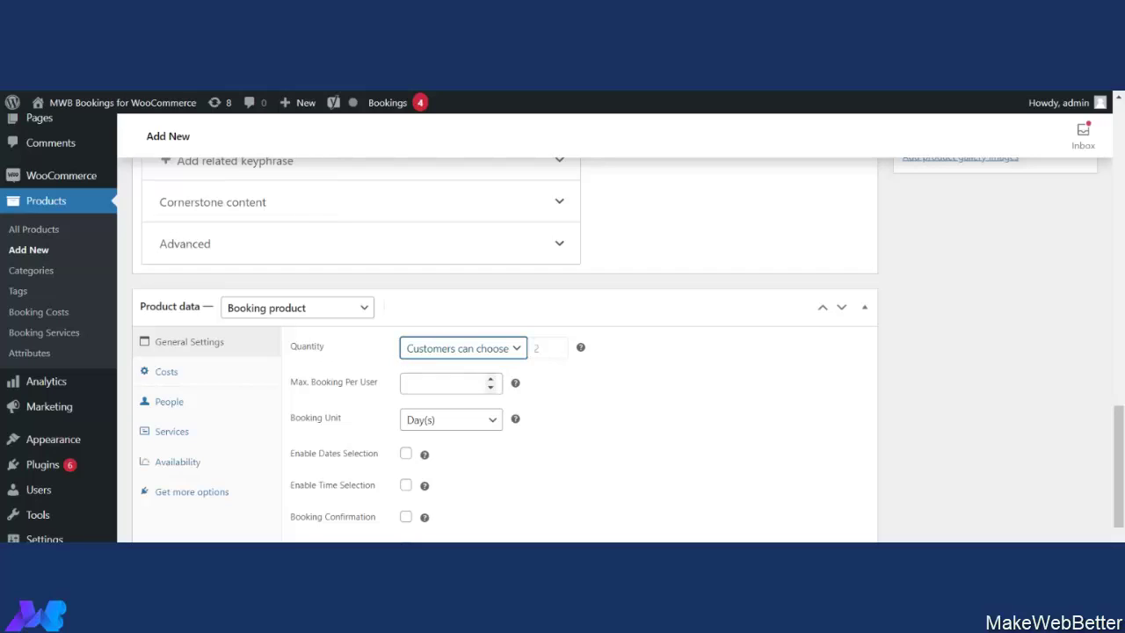
# Step: Set the maximum bookings per user to 4 and keep the booking unit at Day(s)
pyautogui.click(407, 385)
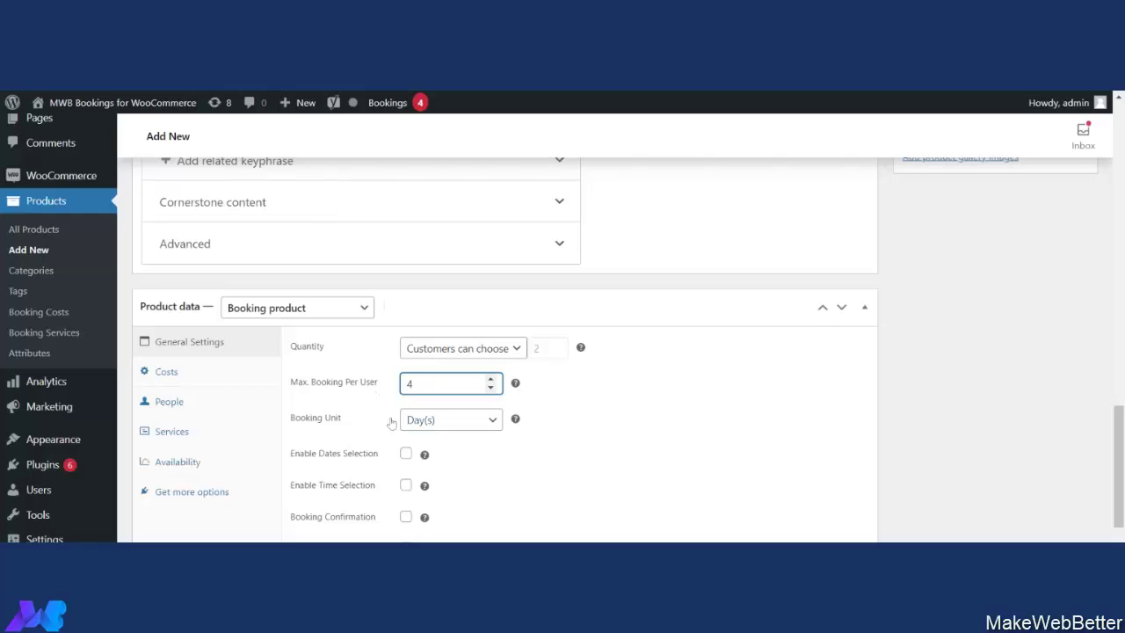
pyautogui.click(427, 428)
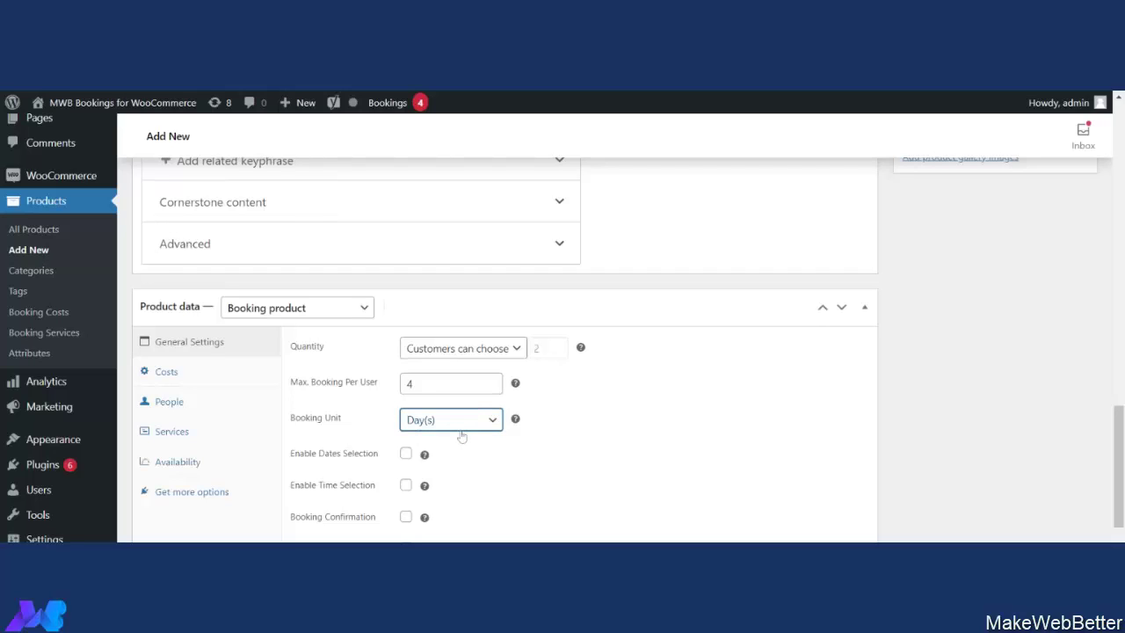
pyautogui.press('Down')
pyautogui.press('Down')
pyautogui.press('Up')
pyautogui.press('Up')
pyautogui.press('Tab')
pyautogui.press('Tab')
pyautogui.press('Tab')
pyautogui.press('Tab')
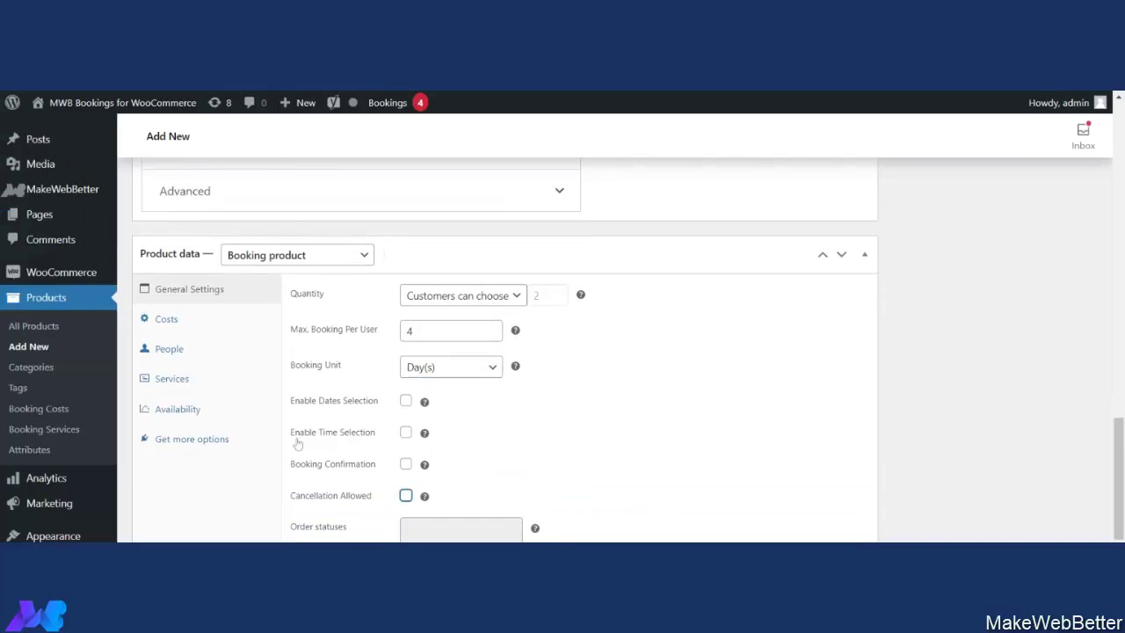
# Step: Enable dates selection, time selection, booking confirmation and cancellation for the booking product
pyautogui.click(405, 402)
pyautogui.click(406, 434)
pyautogui.click(406, 465)
pyautogui.click(406, 498)
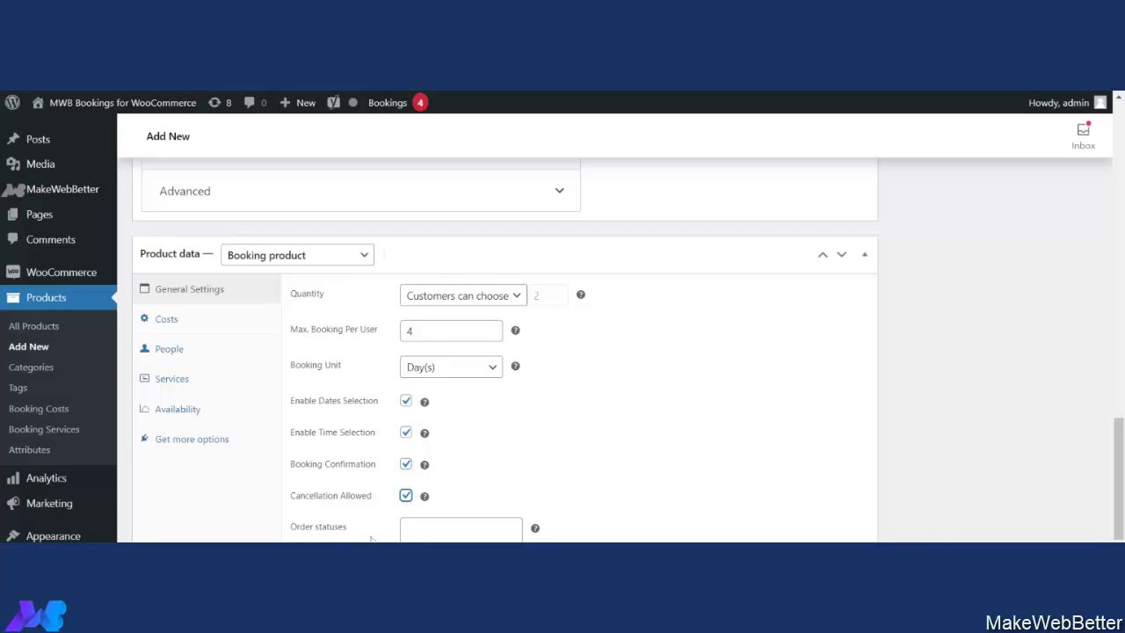
# Step: Add On hold, Processing and Pending payment as the order statuses that allow cancellation
pyautogui.click(460, 528)
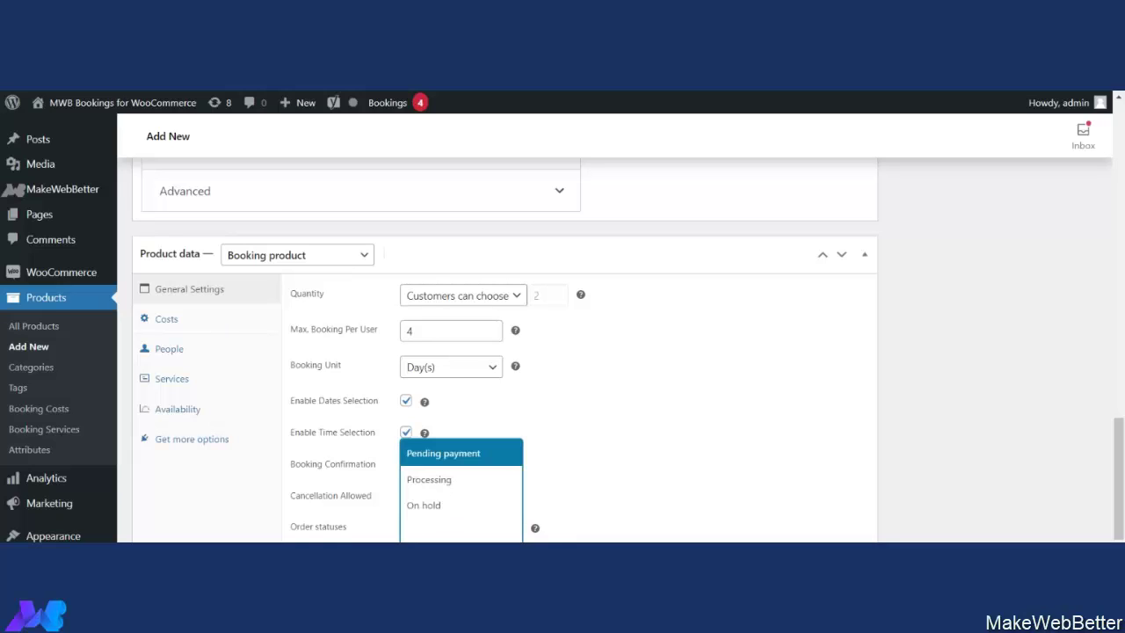
pyautogui.click(439, 506)
pyautogui.click(463, 527)
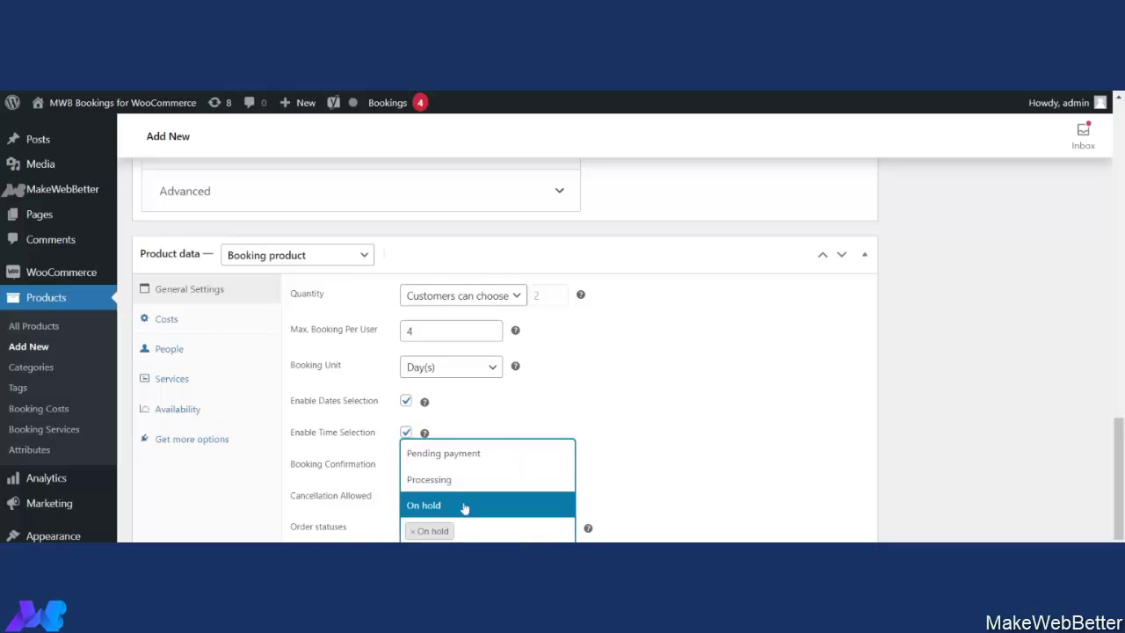
pyautogui.click(460, 482)
pyautogui.click(512, 527)
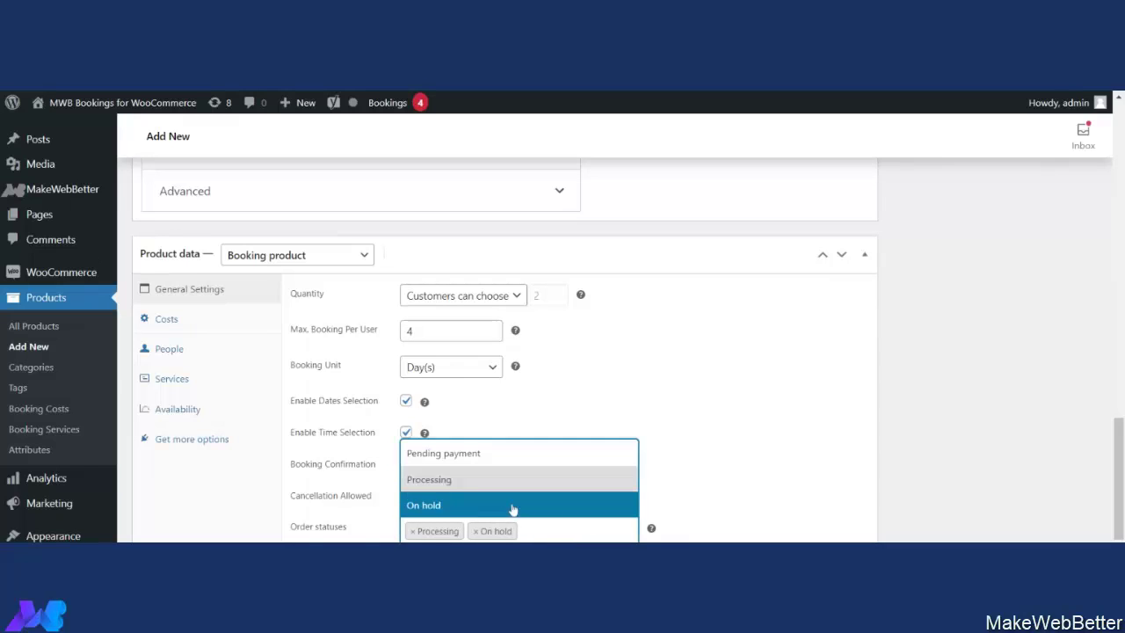
pyautogui.click(486, 458)
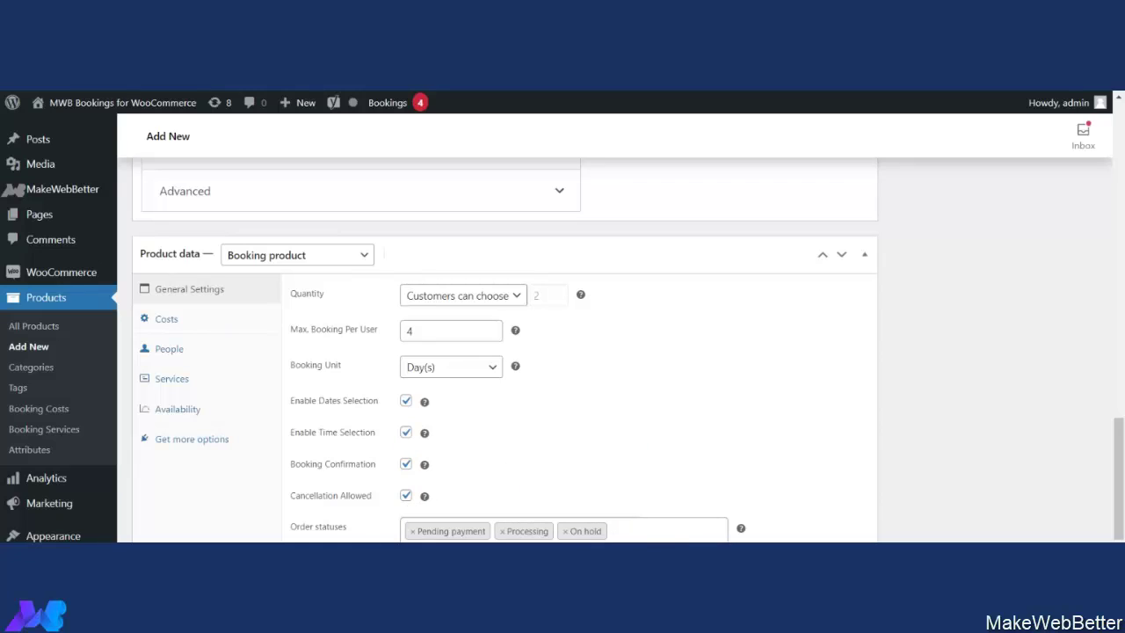
pyautogui.scroll(-1, 625, 359)
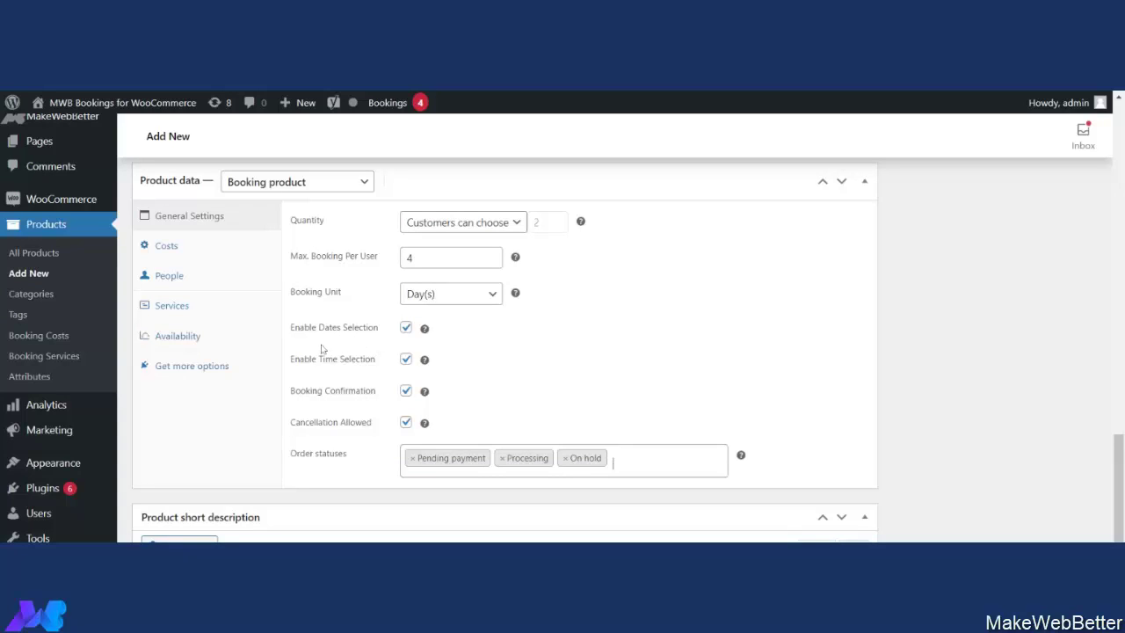
pyautogui.click(308, 453)
# Step: In the product's cost settings, set the unit cost to 50 and apply it per people
pyautogui.click(200, 253)
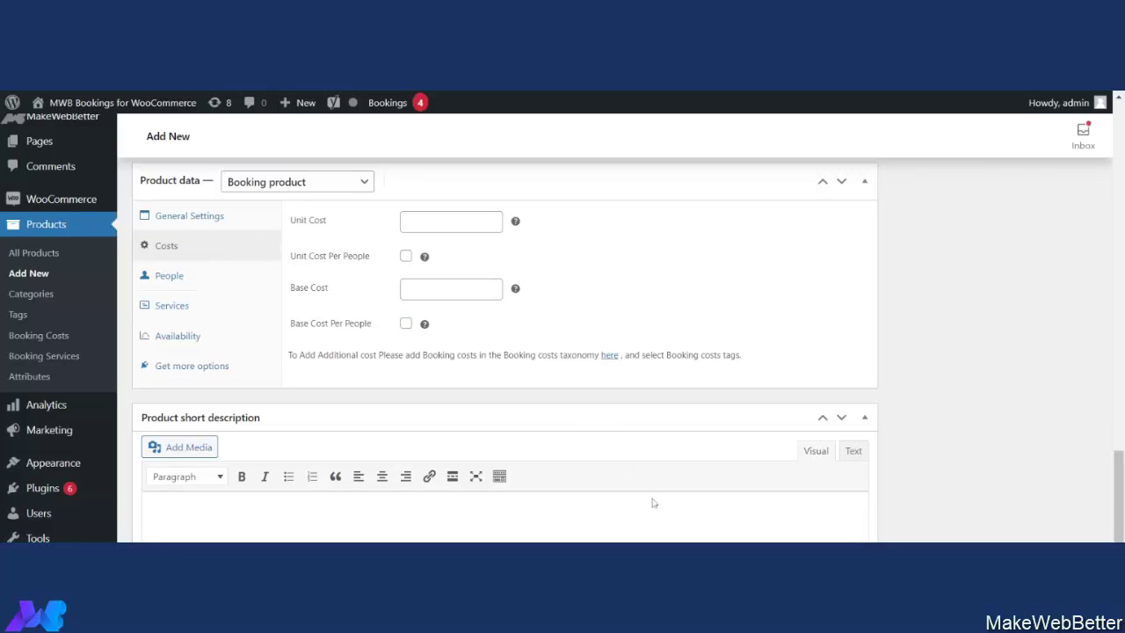
pyautogui.click(299, 233)
pyautogui.click(444, 221)
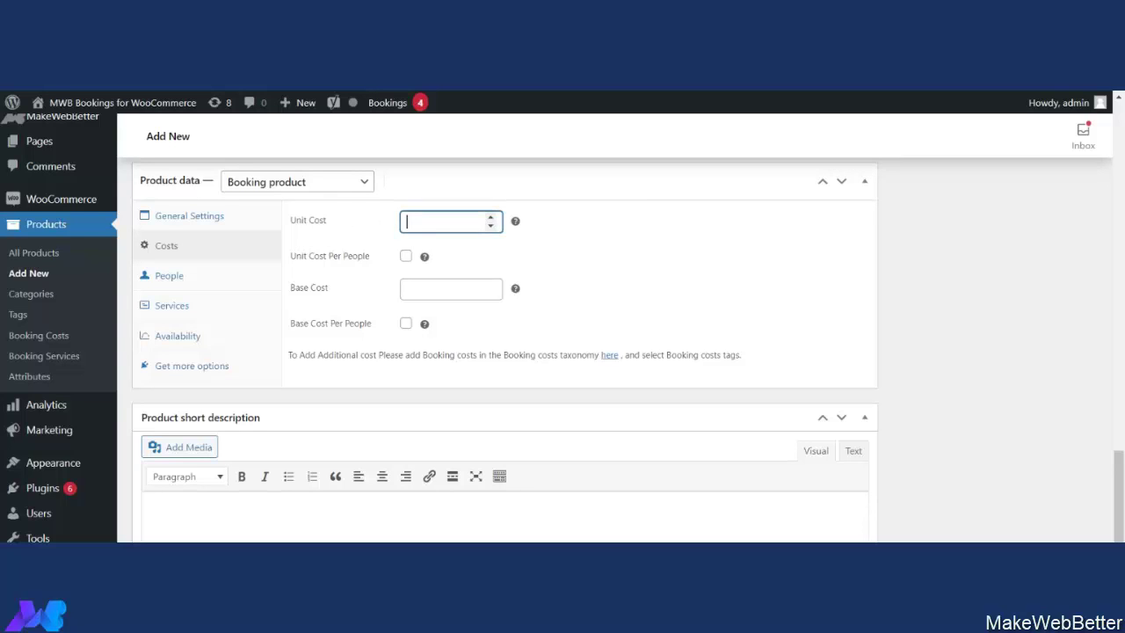
pyautogui.write('50')
pyautogui.click(405, 257)
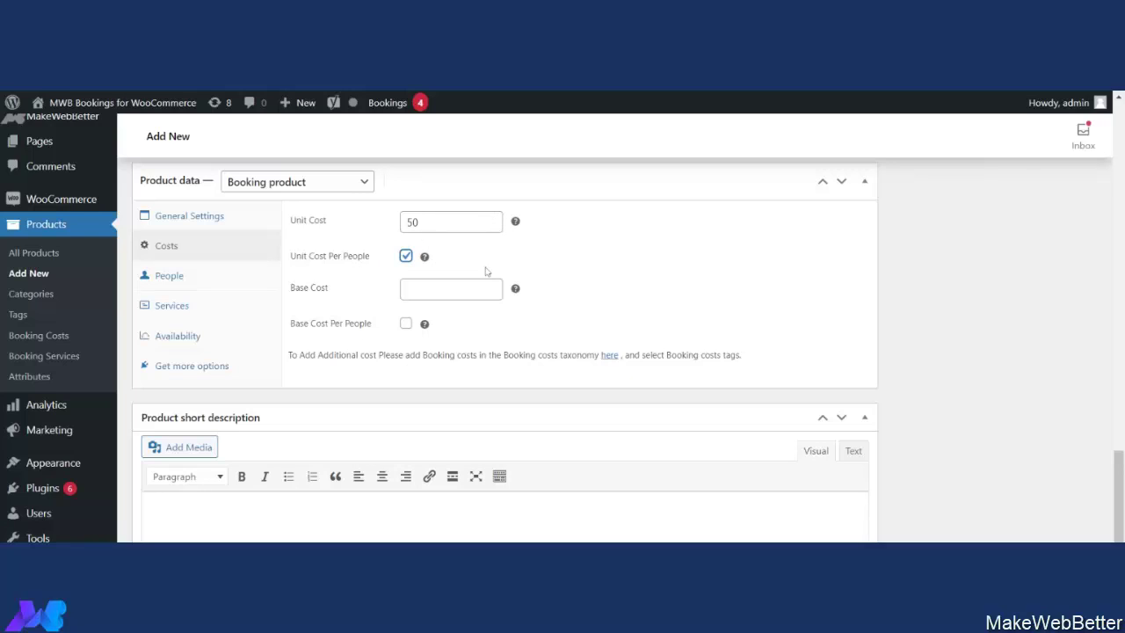
# Step: Set the product's base cost to 20 and apply it per people
pyautogui.click(444, 290)
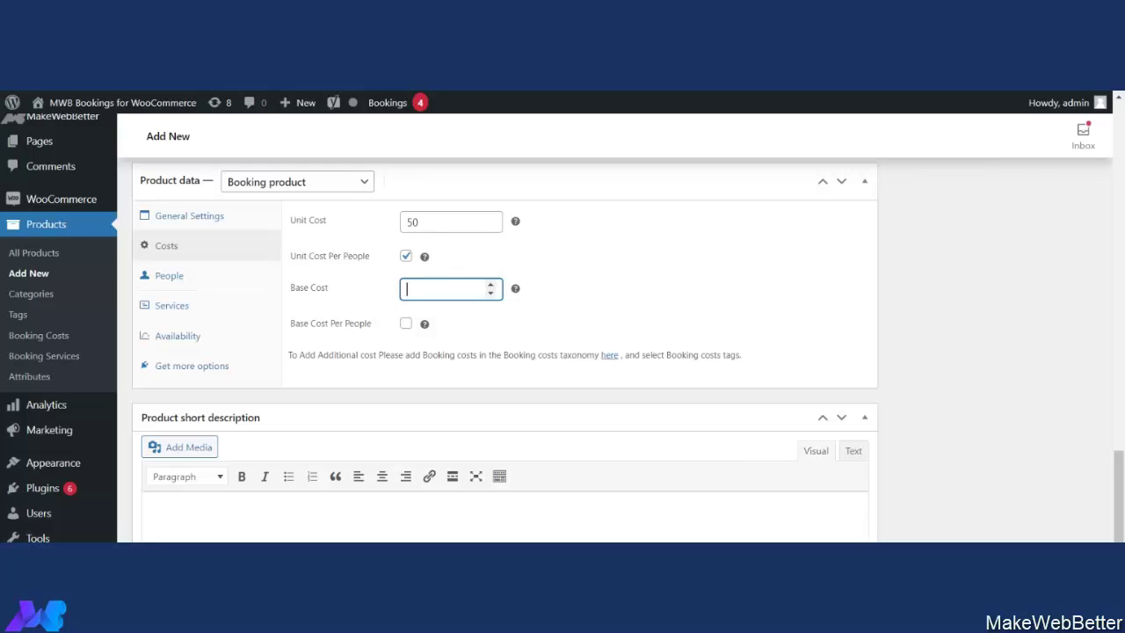
pyautogui.write('20')
pyautogui.click(406, 325)
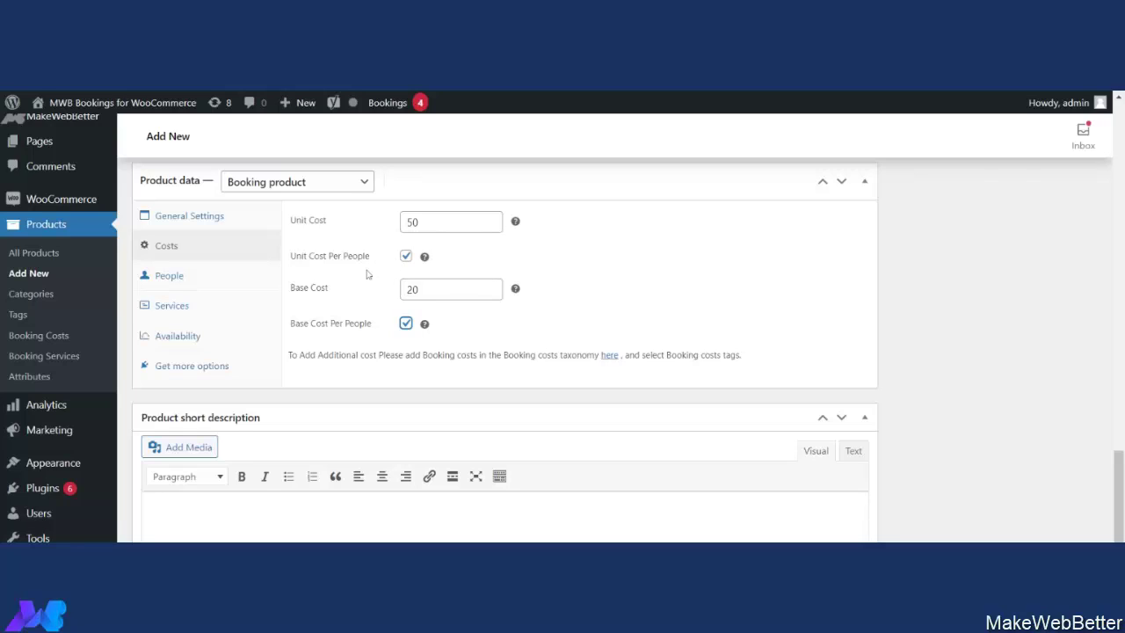
# Step: Open the booking costs taxonomy and enter a new cost named Hospitality with slug hospitality and booking cost 10
pyautogui.scroll(-1, 415, 311)
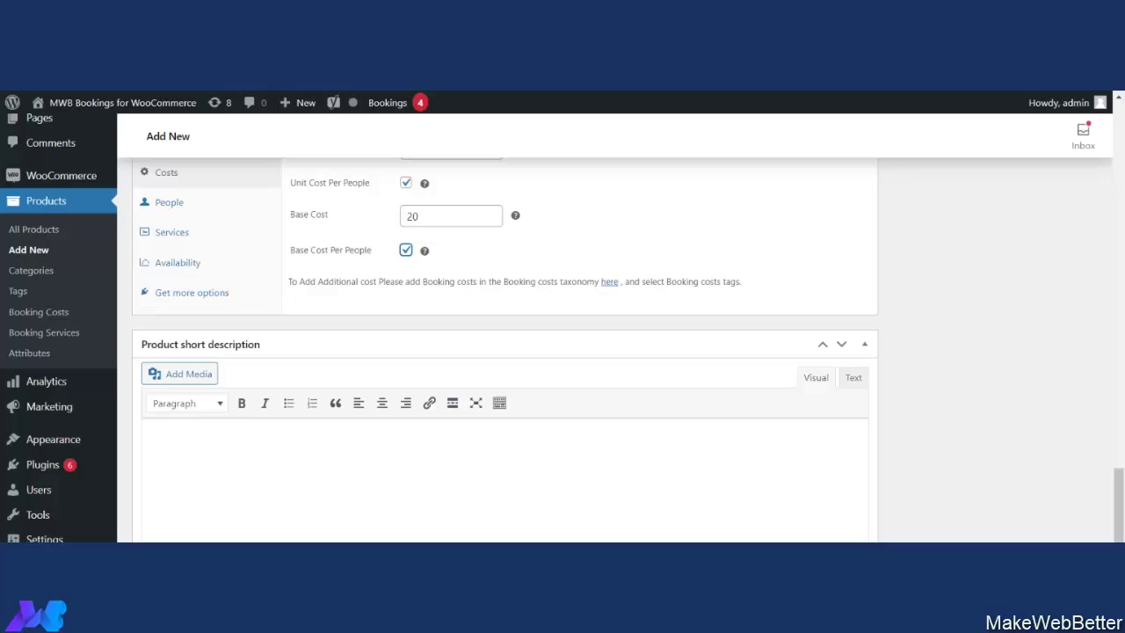
pyautogui.click(608, 283)
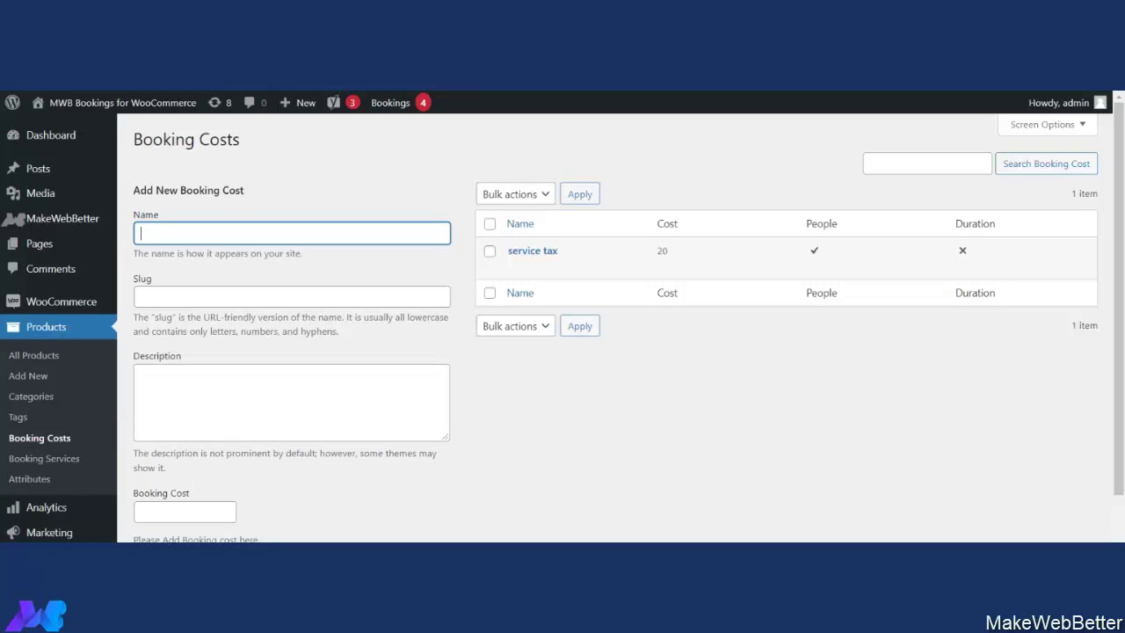
pyautogui.moveTo(527, 262)
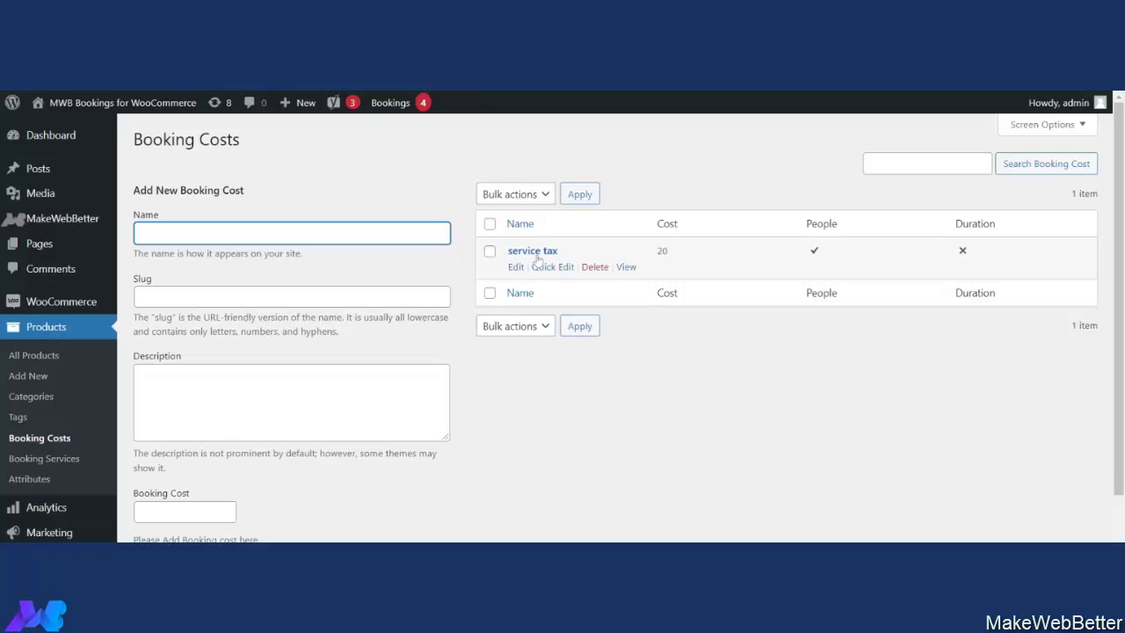
pyautogui.click(251, 228)
pyautogui.write('Hospitality')
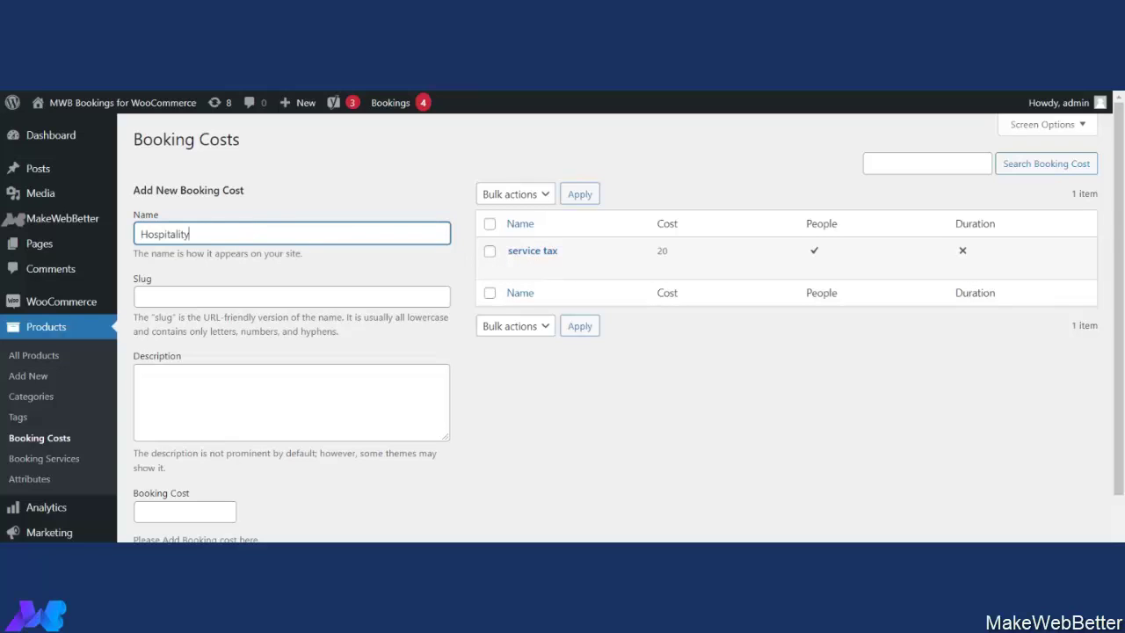
pyautogui.press('Tab')
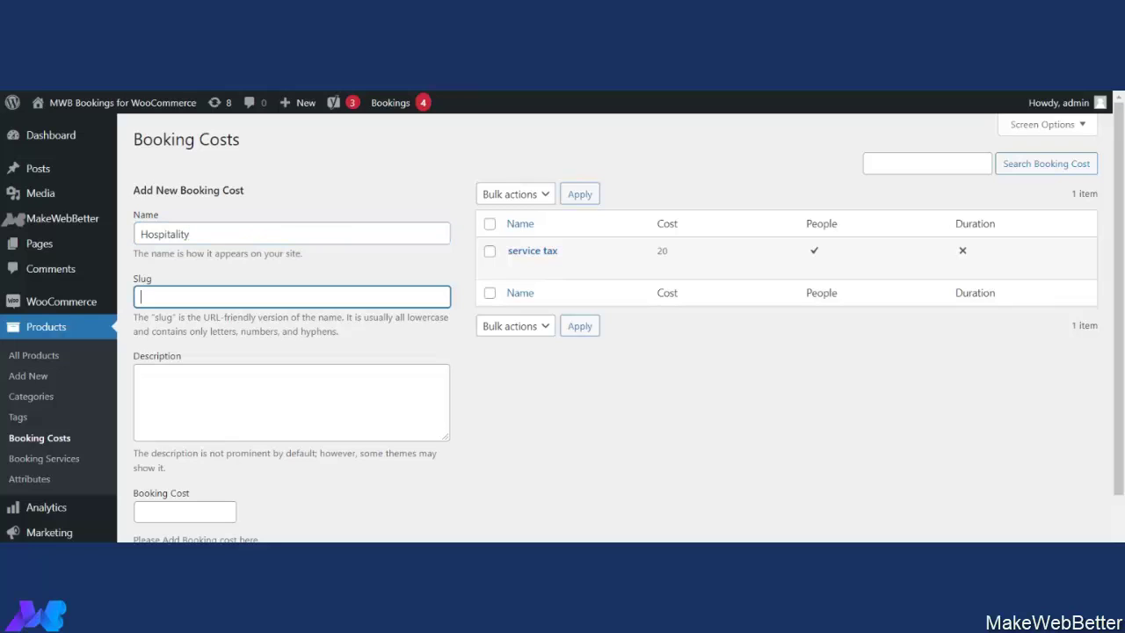
pyautogui.write('hospitality')
pyautogui.scroll(-2, 261, 359)
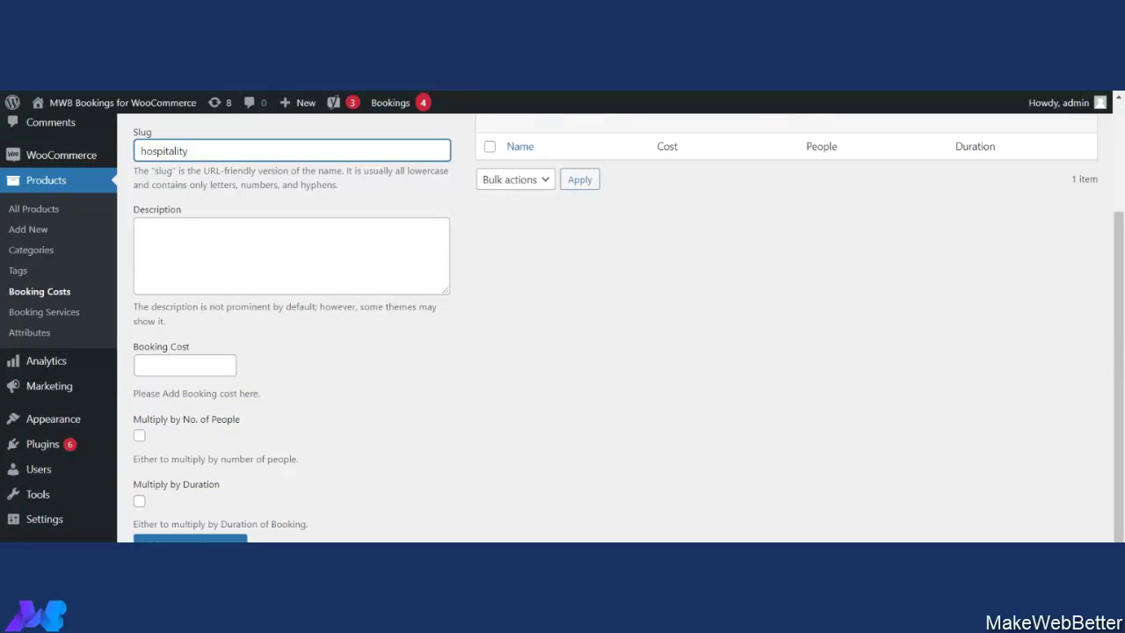
pyautogui.click(180, 365)
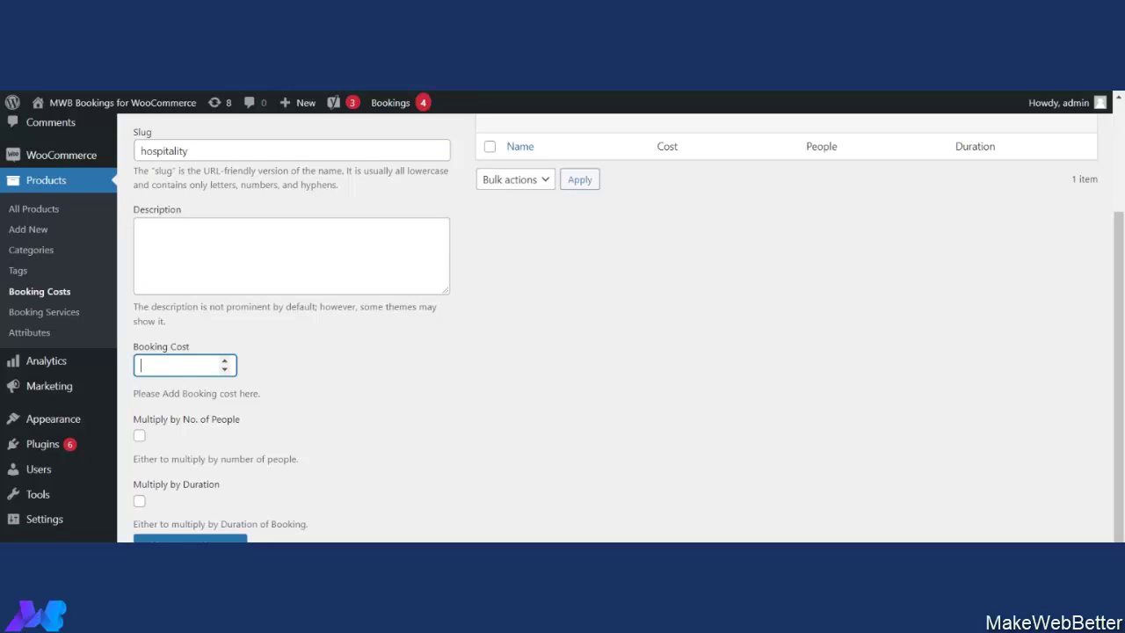
pyautogui.write('10')
pyautogui.press('Return')
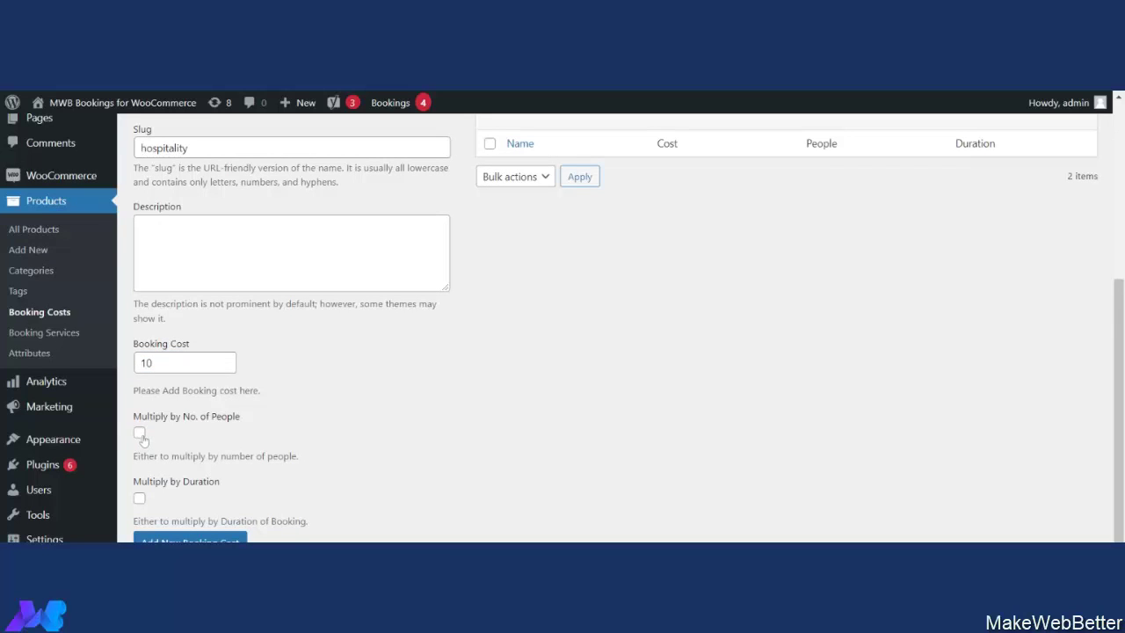
# Step: Make the Hospitality cost multiply by number of people but not by duration, and add it as a new booking cost
pyautogui.scroll(3, 236, 431)
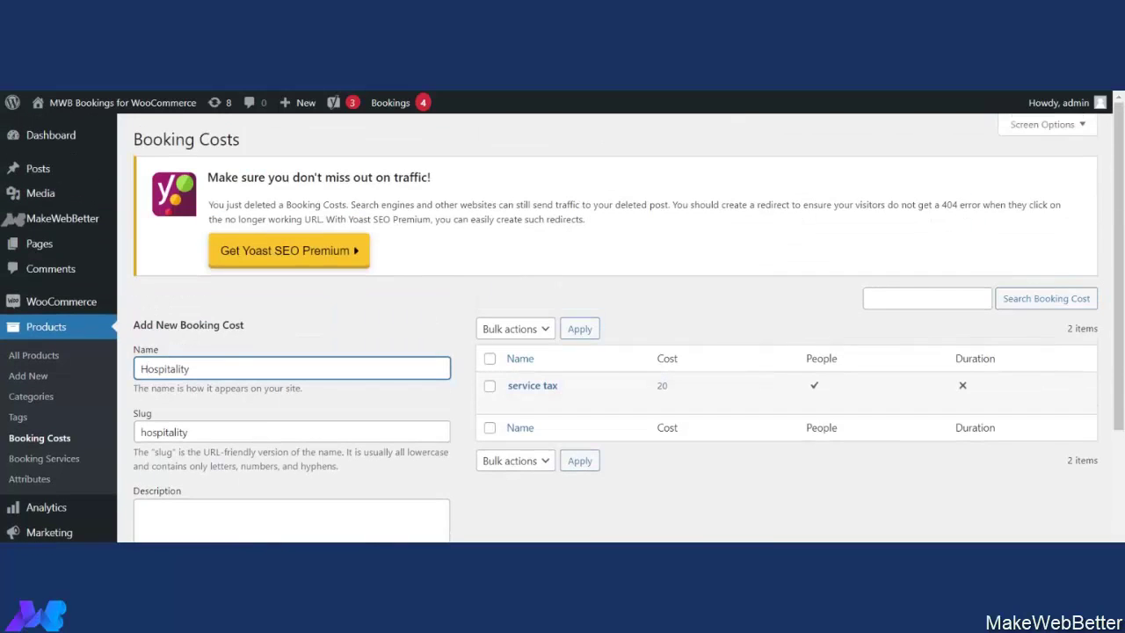
pyautogui.scroll(-3, 210, 359)
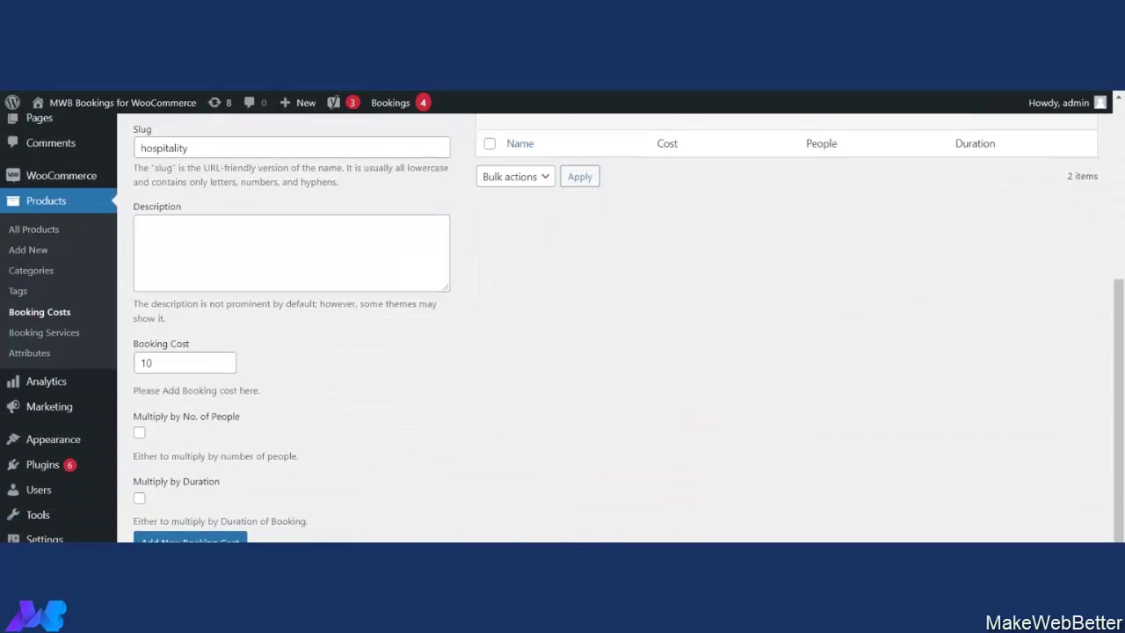
pyautogui.click(141, 434)
pyautogui.click(139, 499)
pyautogui.scroll(3, 346, 448)
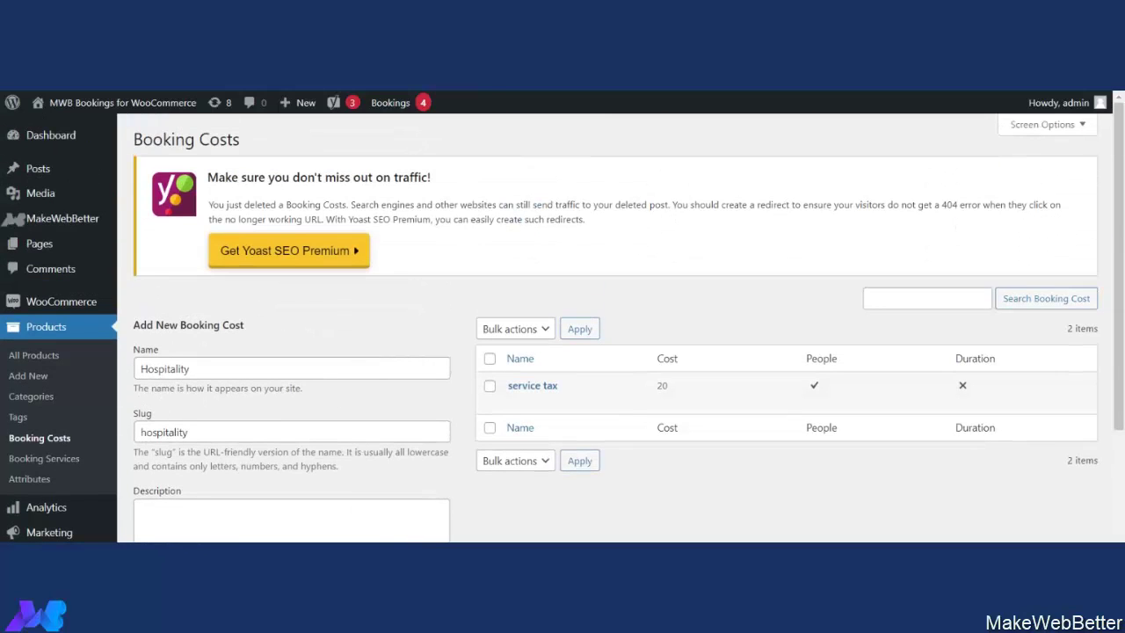
pyautogui.scroll(-3, 341, 452)
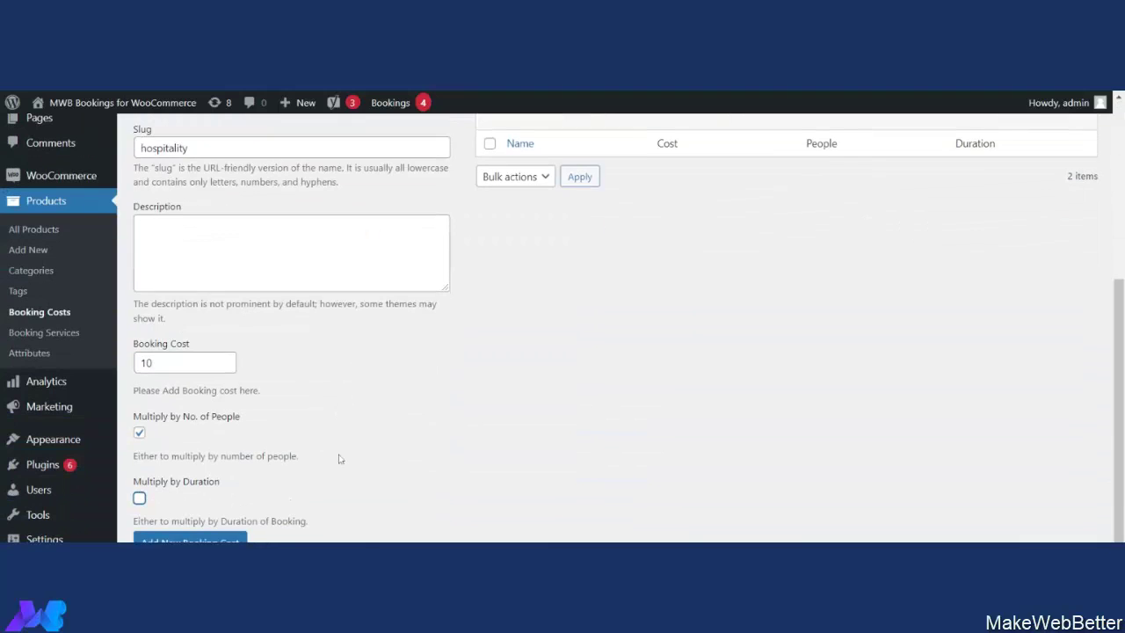
pyautogui.click(211, 538)
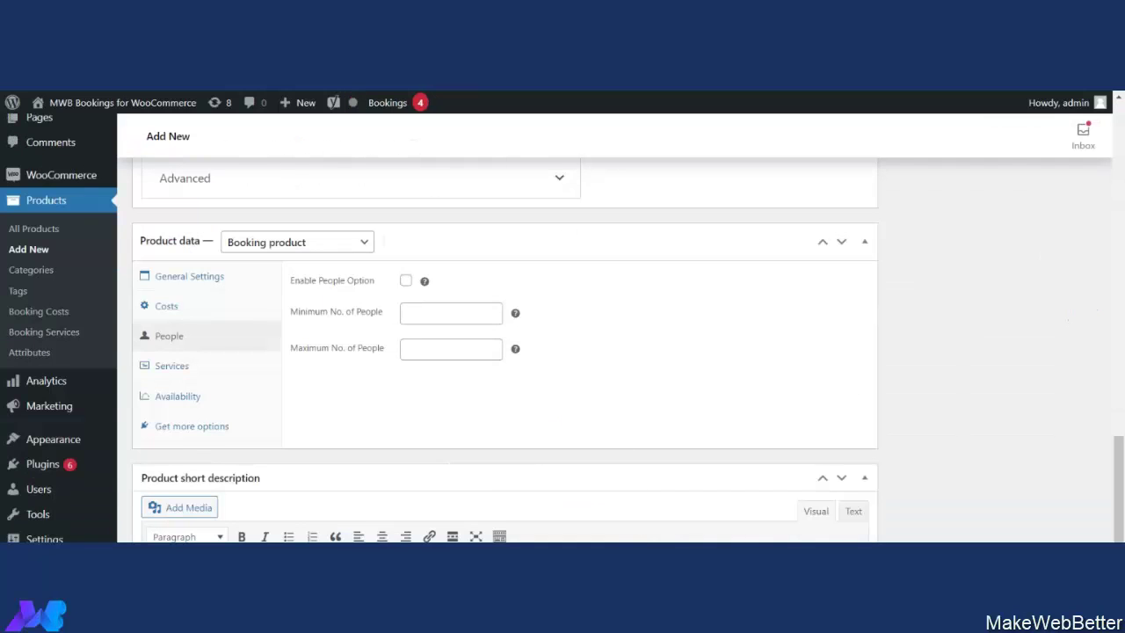
# Step: Enable the people option for the product with a minimum of 1 and a maximum of 10 people
pyautogui.scroll(1, 547, 331)
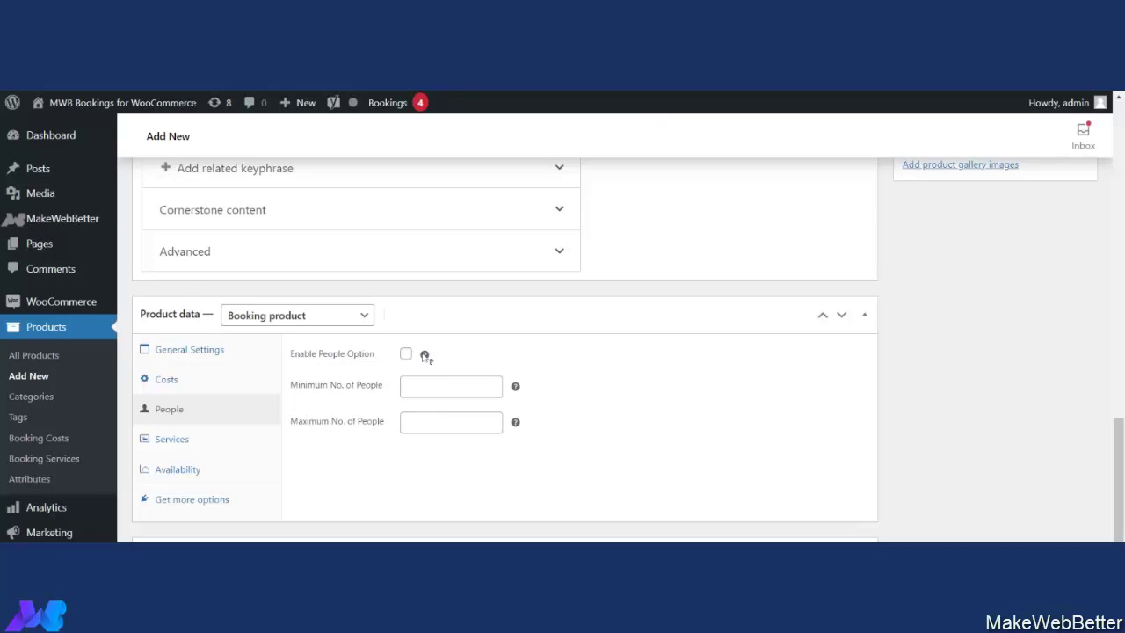
pyautogui.click(405, 354)
pyautogui.click(410, 387)
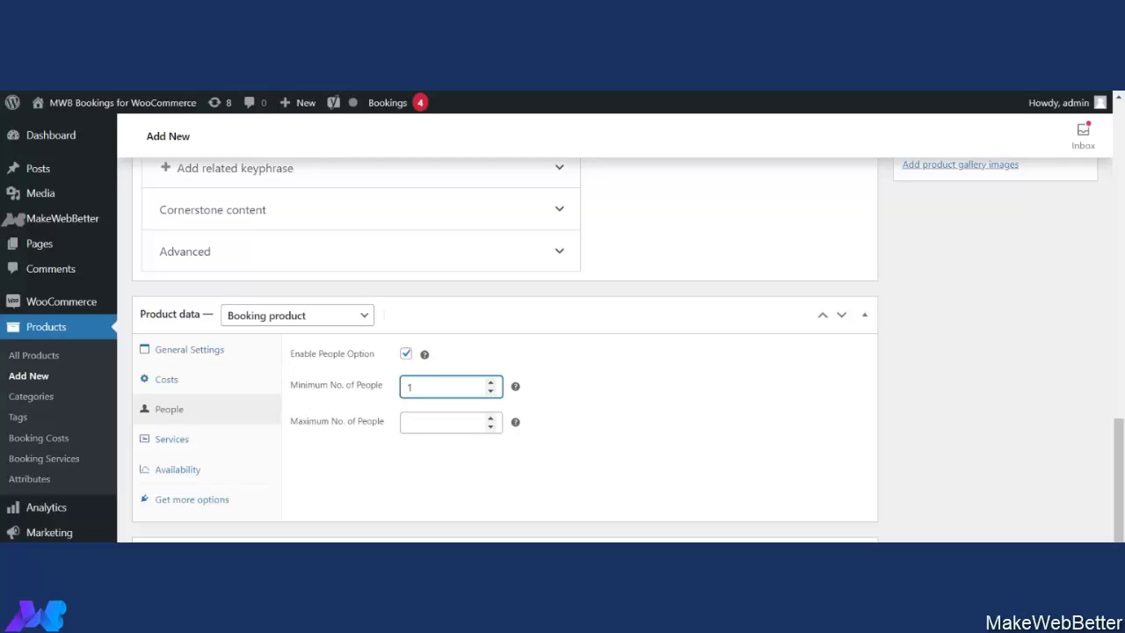
pyautogui.click(407, 422)
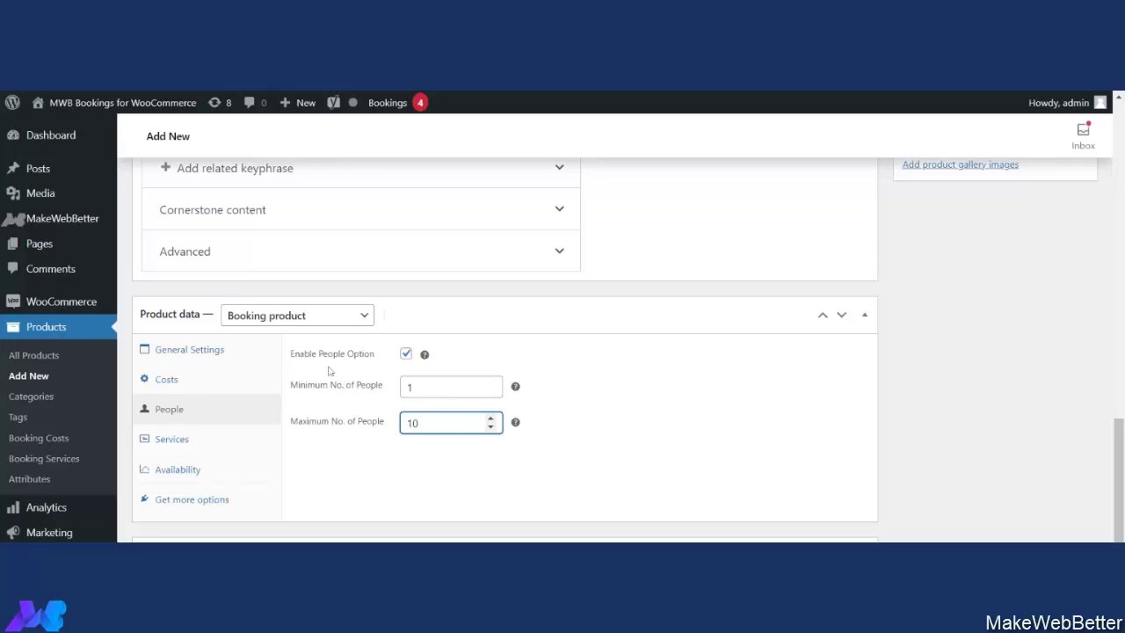
pyautogui.scroll(1, 387, 367)
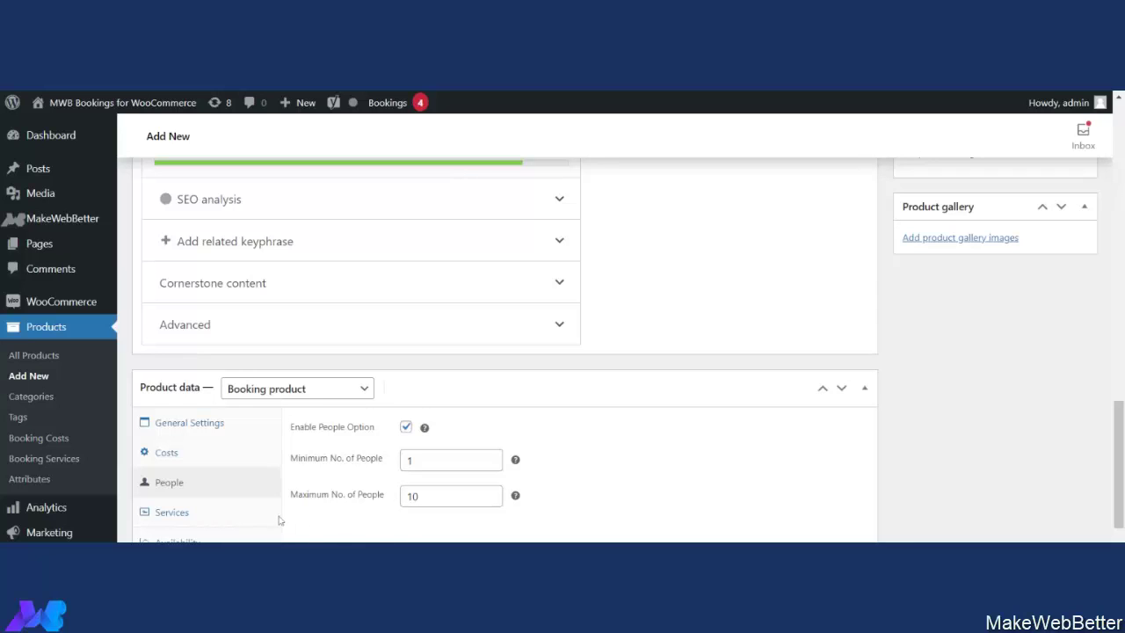
# Step: Enable extra services for the product and open the booking services taxonomy
pyautogui.click(205, 518)
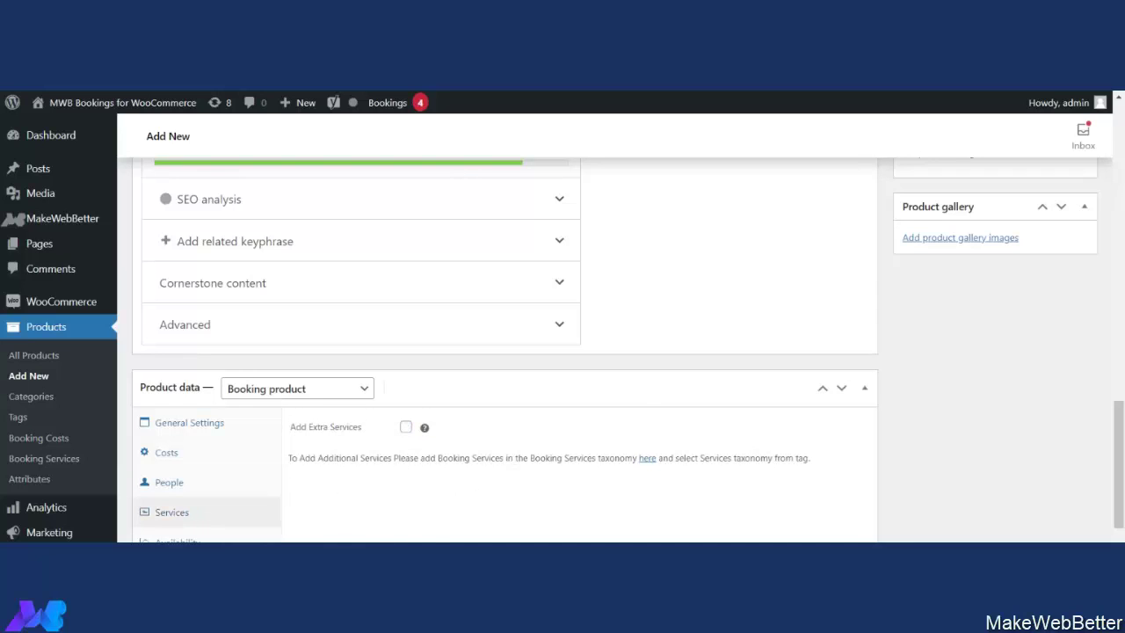
pyautogui.scroll(-2, 266, 407)
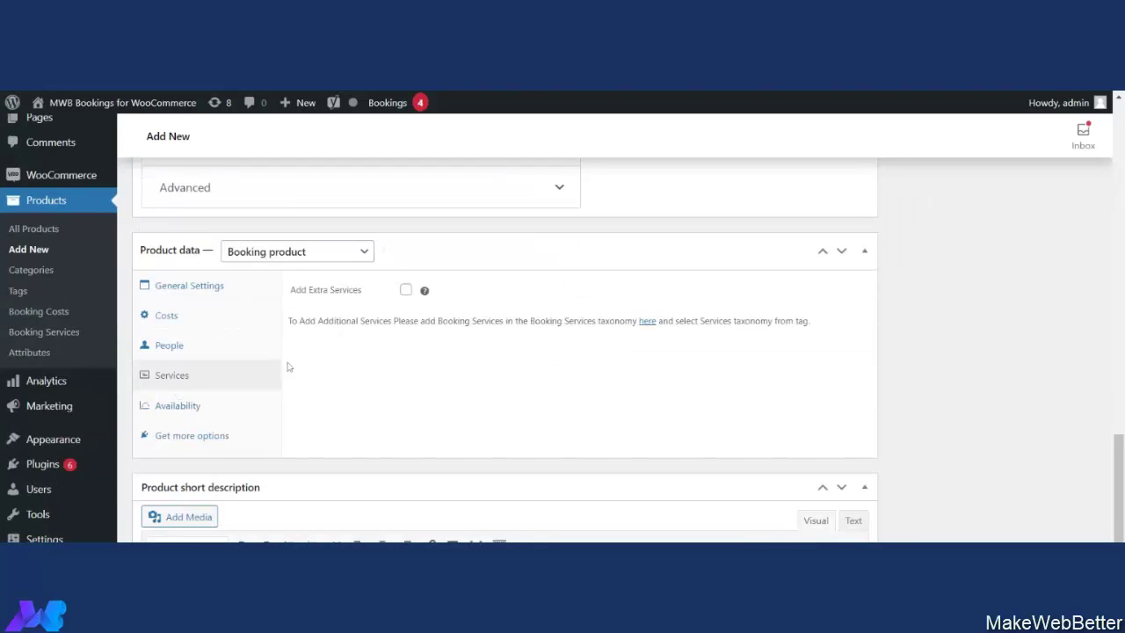
pyautogui.click(406, 290)
pyautogui.click(648, 323)
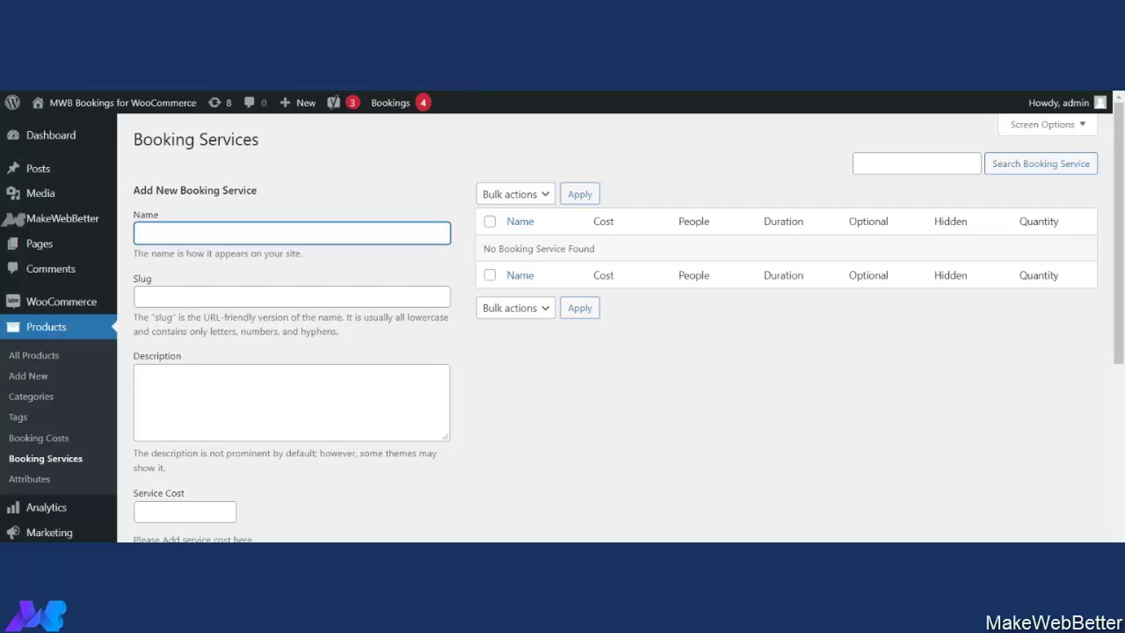
# Step: Enter a new booking service named Wifi with slug wifi and service cost 30
pyautogui.write('Wifi')
pyautogui.press('Tab')
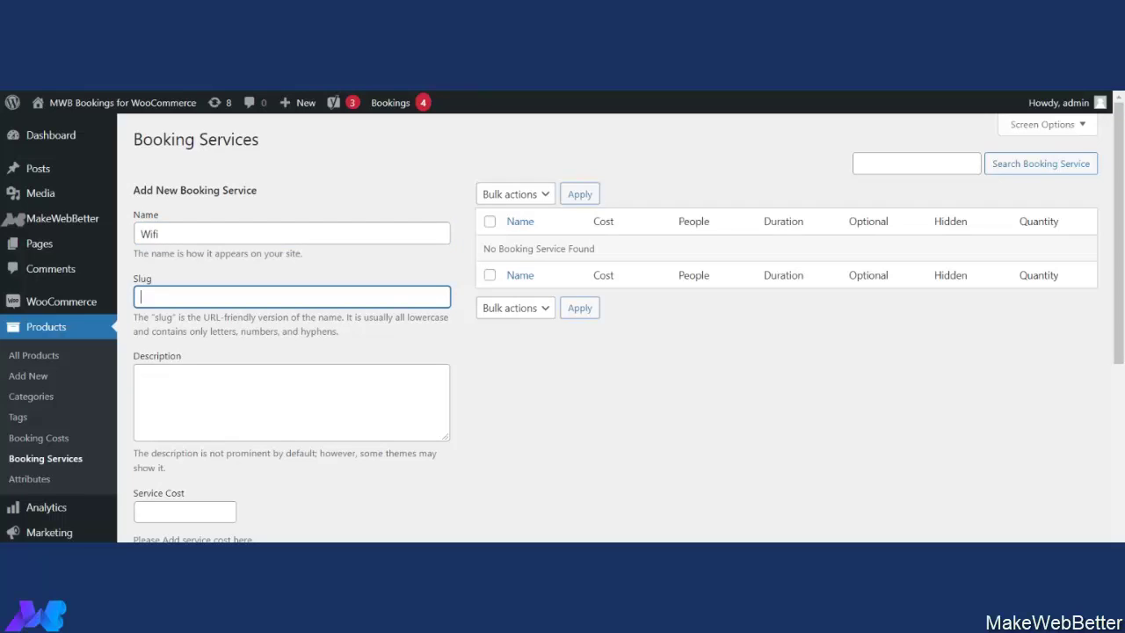
pyautogui.write('wifi')
pyautogui.scroll(-1, 615, 352)
pyautogui.click(175, 438)
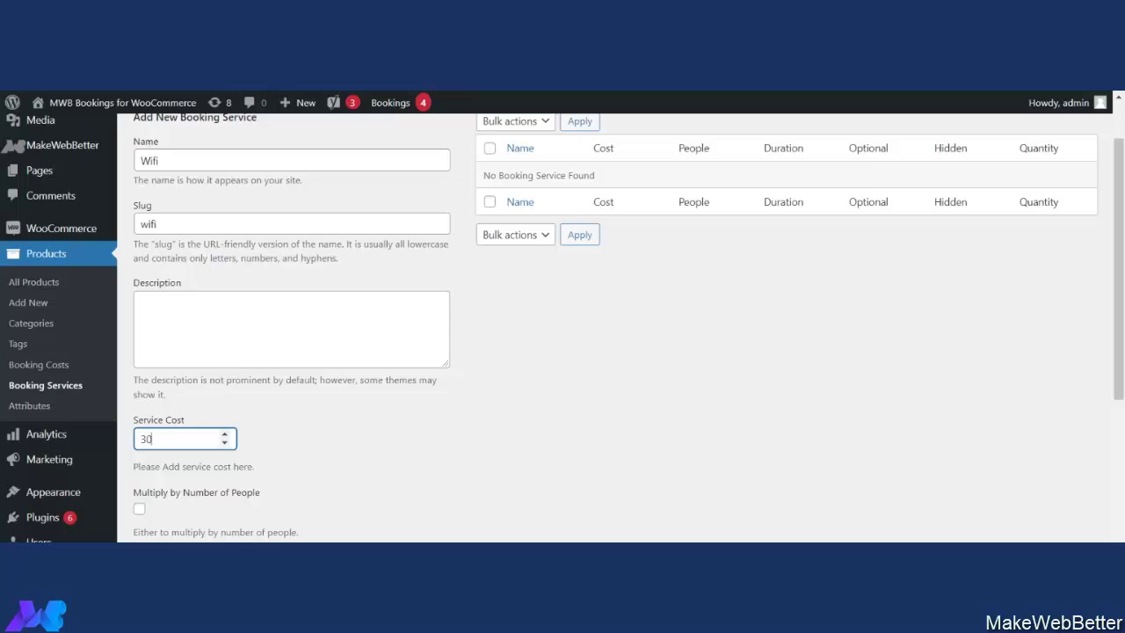
# Step: Make the Wifi service multiply by booking duration but not by number of people, and mark it as hidden
pyautogui.scroll(-2, 453, 292)
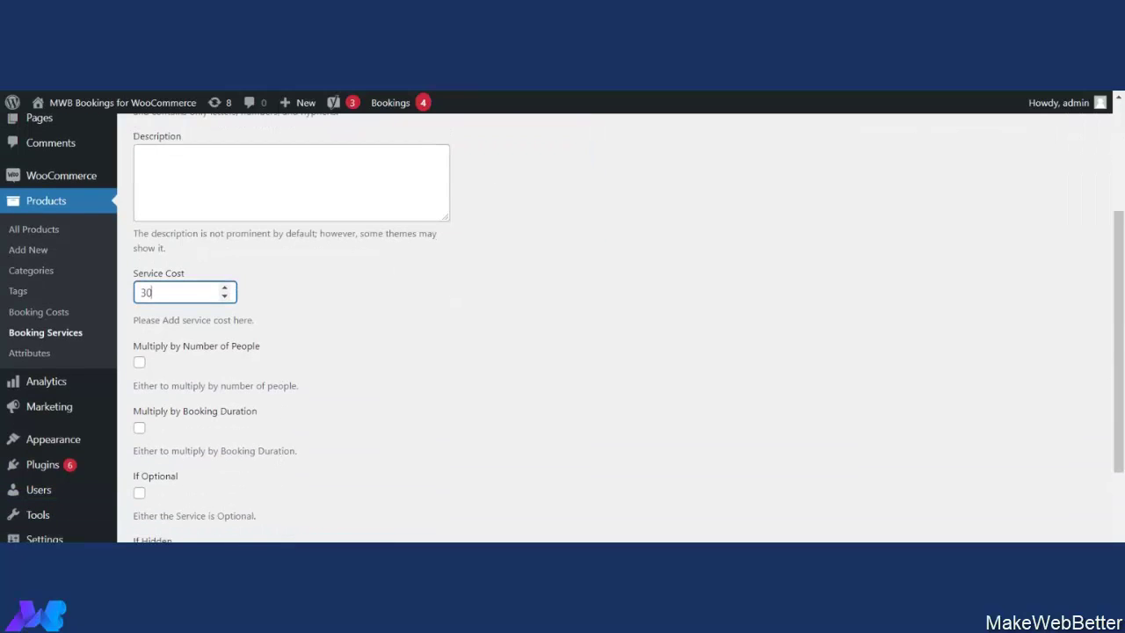
pyautogui.scroll(1, 180, 360)
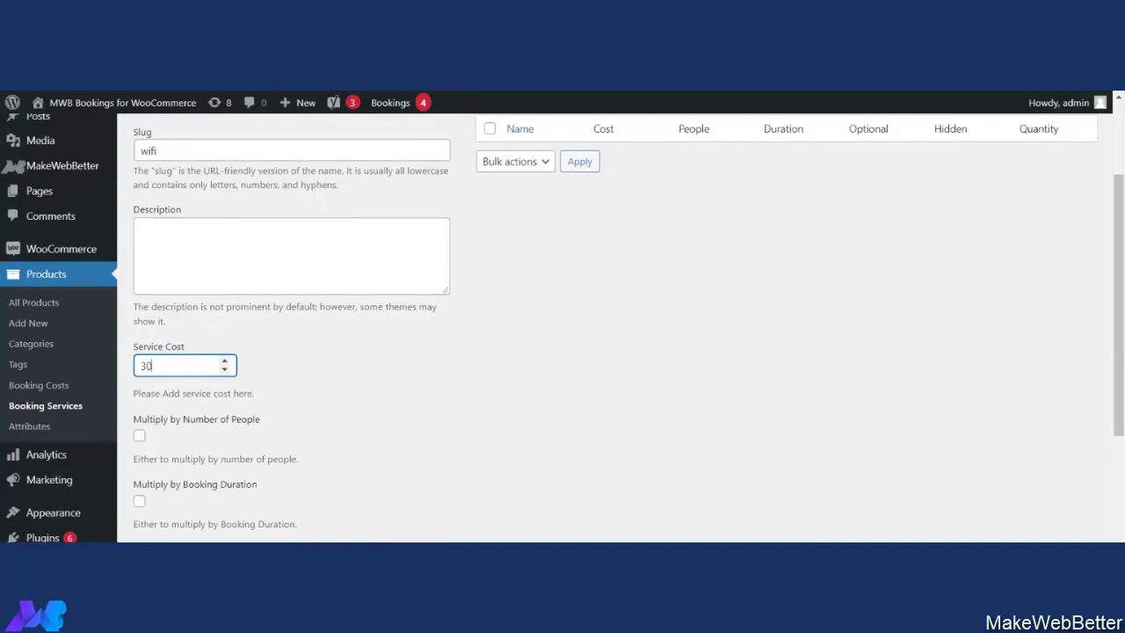
pyautogui.click(141, 436)
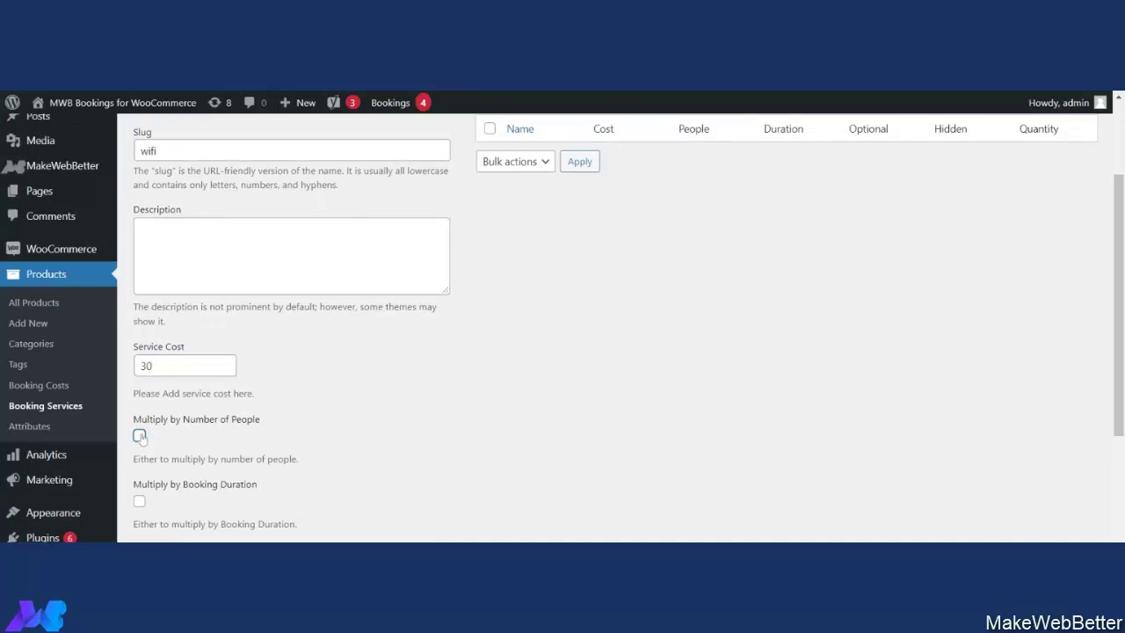
pyautogui.scroll(-1, 163, 440)
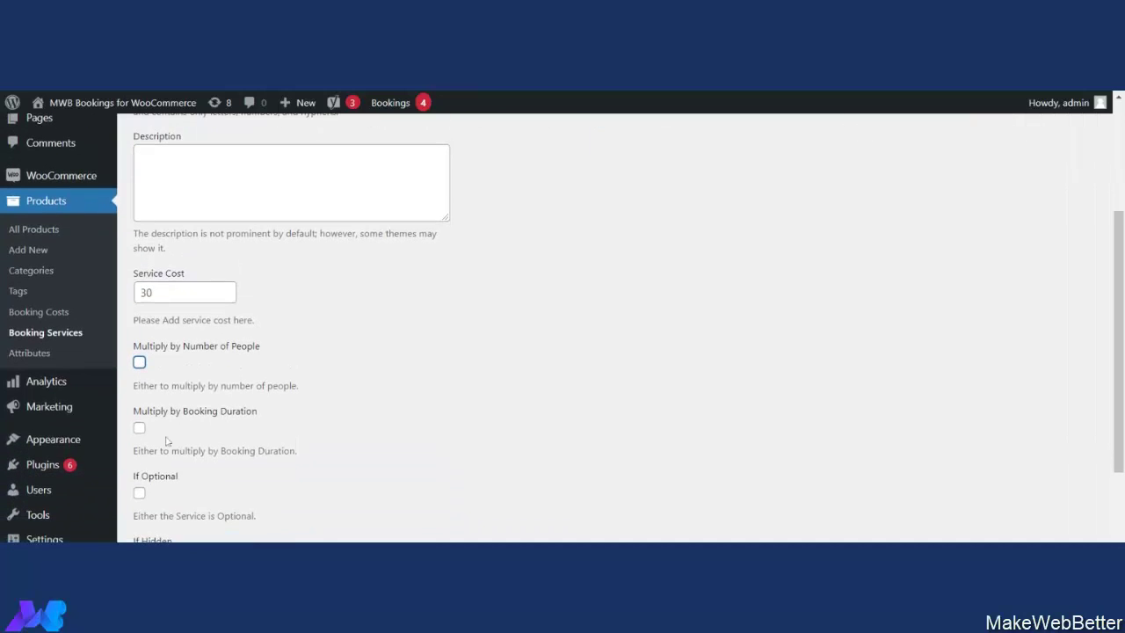
pyautogui.click(140, 429)
pyautogui.scroll(-1, 289, 449)
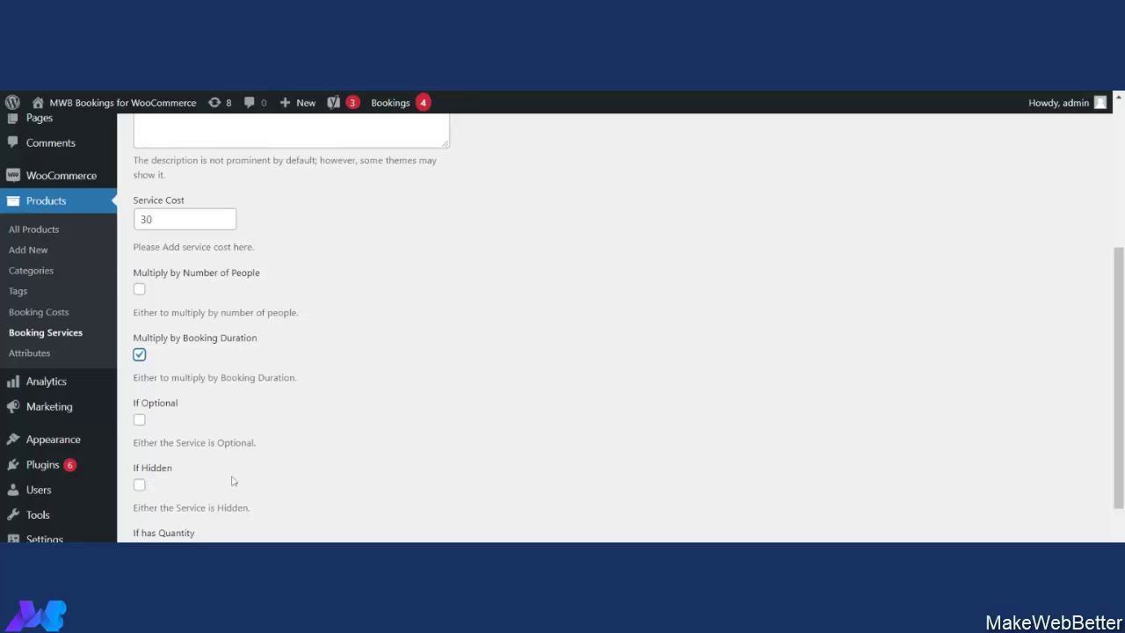
pyautogui.scroll(3, 263, 481)
pyautogui.scroll(-4, 282, 485)
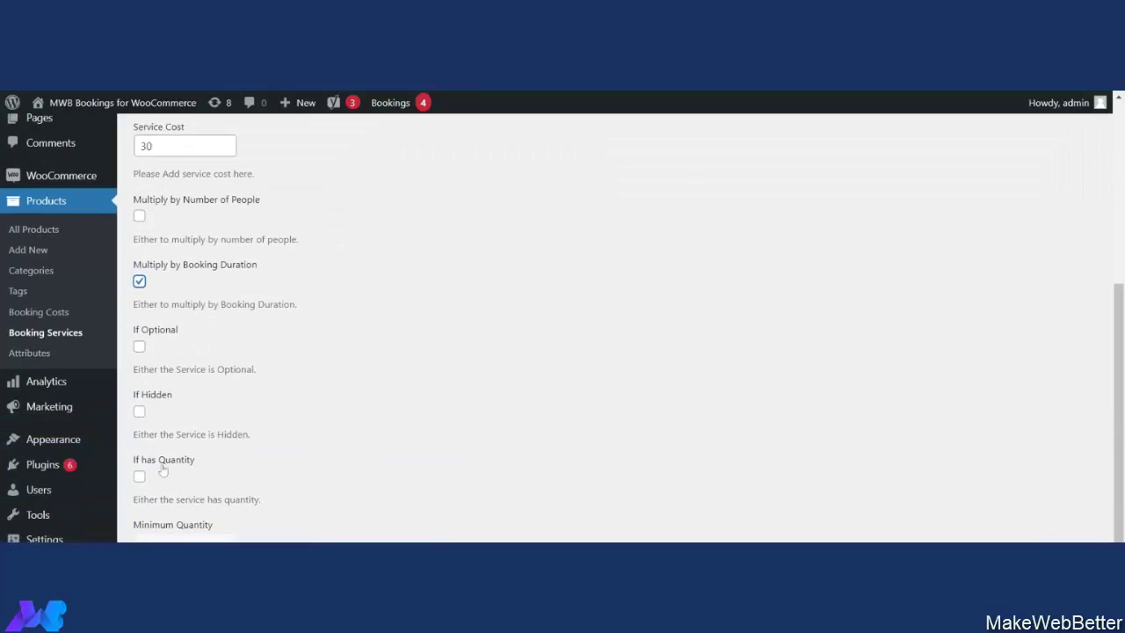
pyautogui.click(139, 411)
# Step: Review the Wifi service form, including its name, cost, multiplier, optional, hidden and quantity settings
pyautogui.scroll(-2, 334, 425)
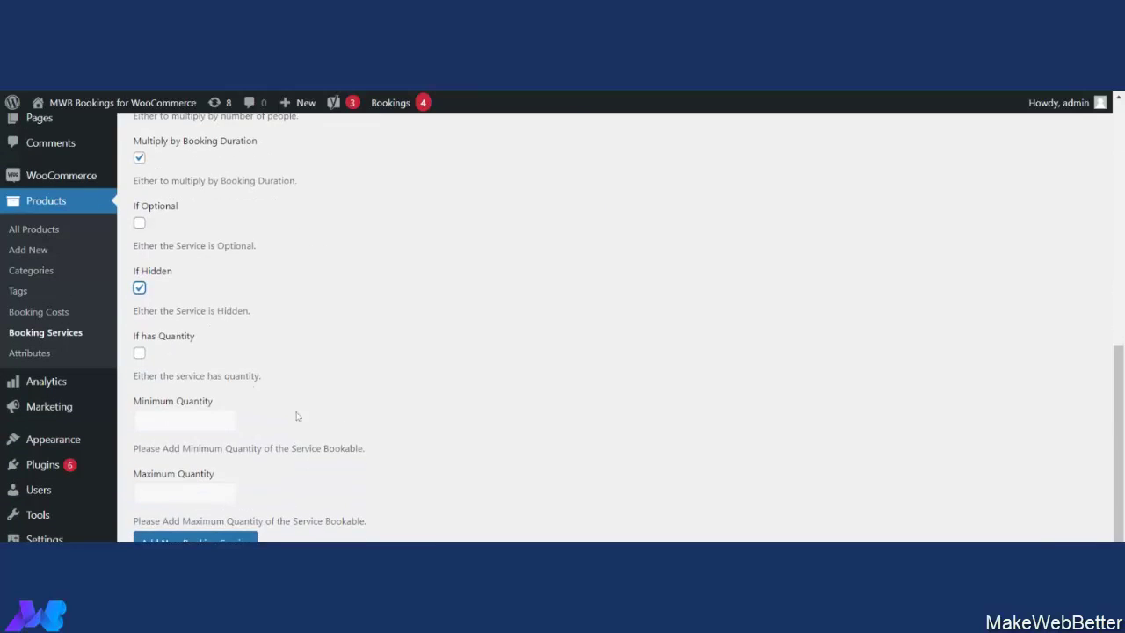
pyautogui.scroll(4, 351, 378)
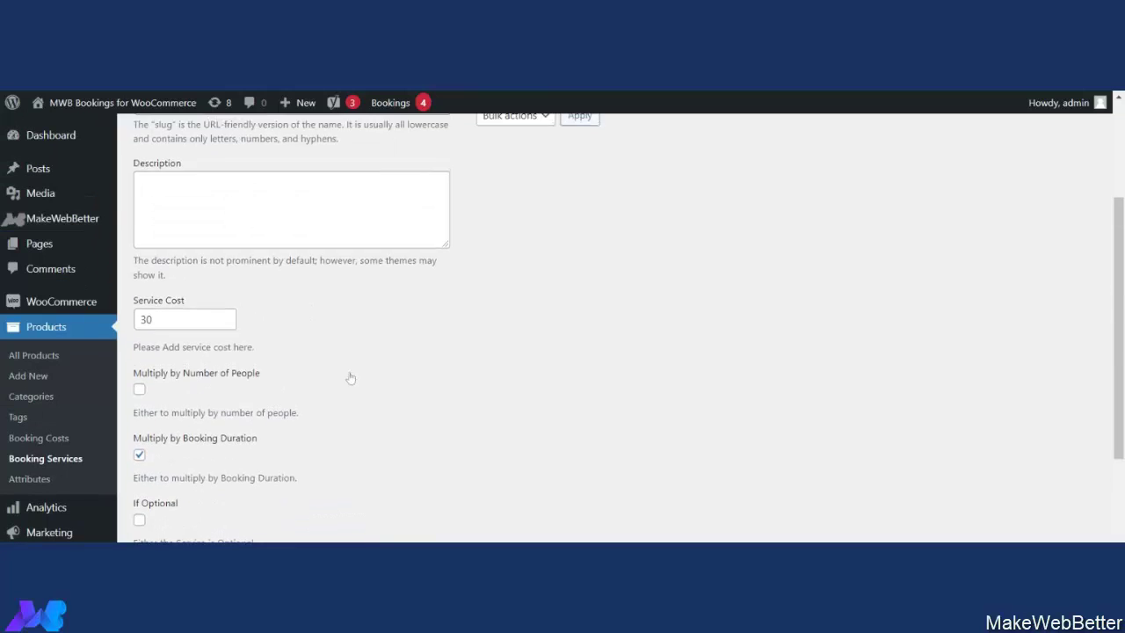
pyautogui.scroll(3, 349, 378)
pyautogui.scroll(-7, 348, 391)
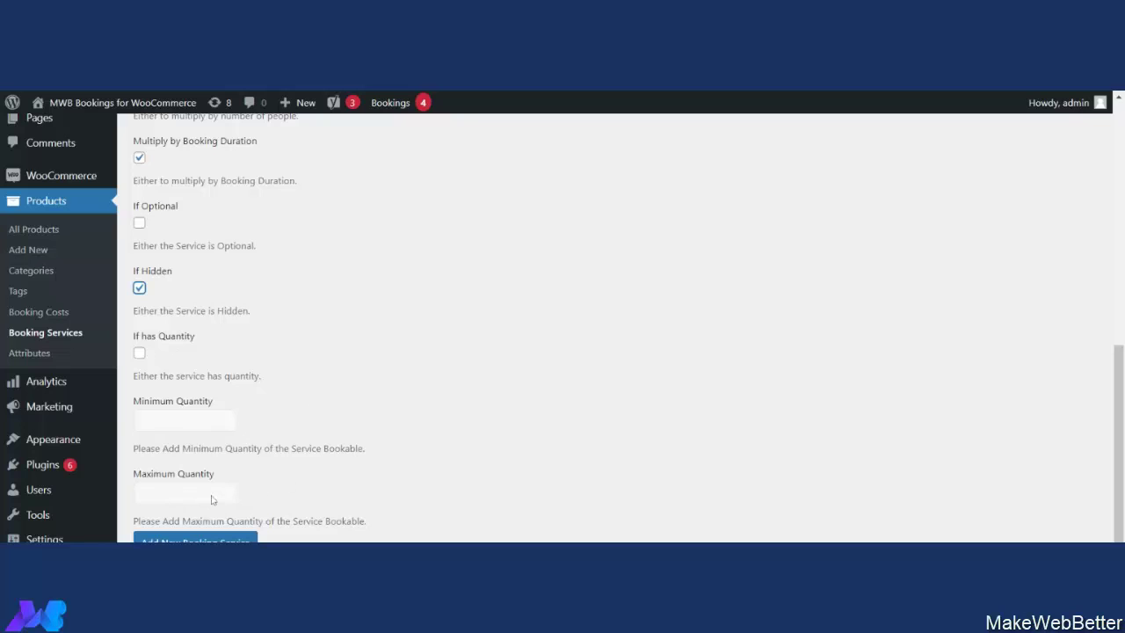
pyautogui.scroll(5, 310, 493)
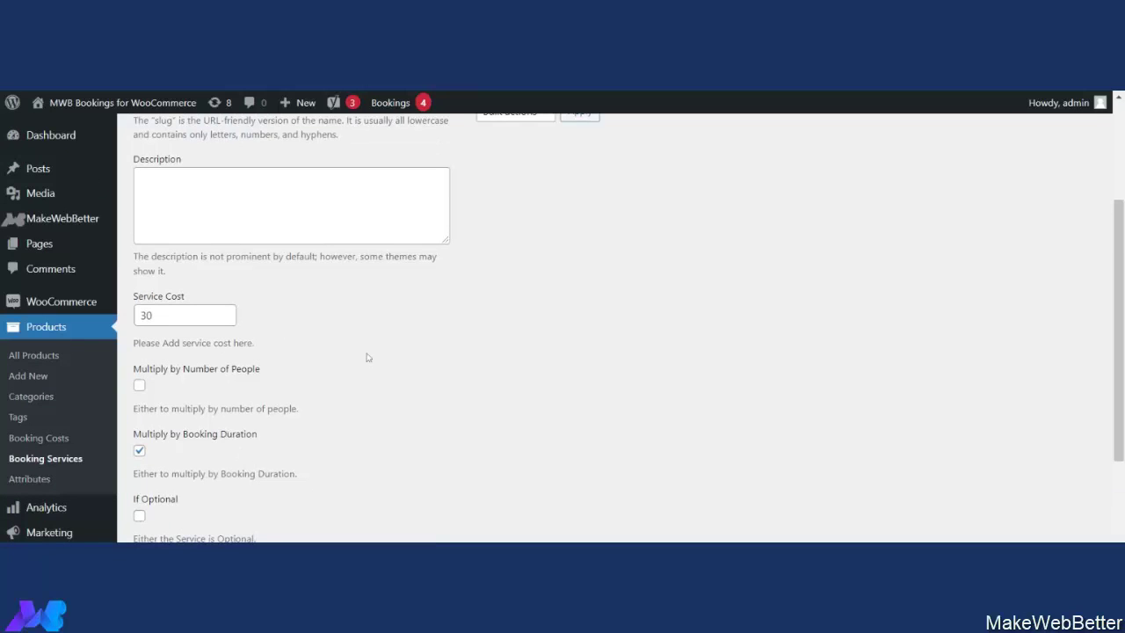
pyautogui.scroll(-1, 368, 357)
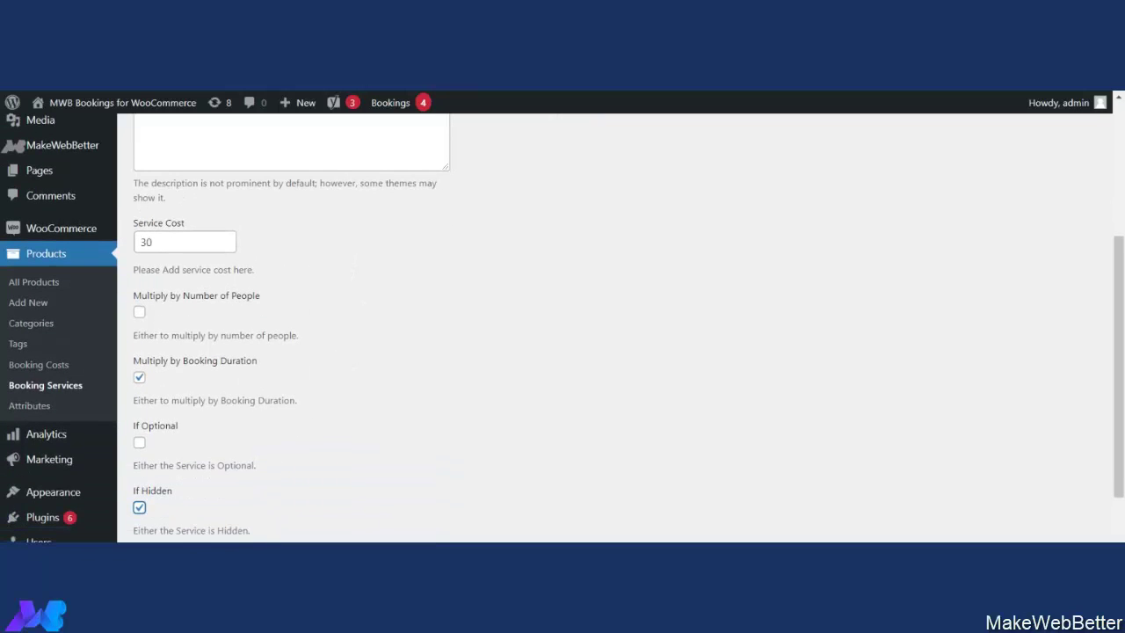
pyautogui.scroll(5, 300, 492)
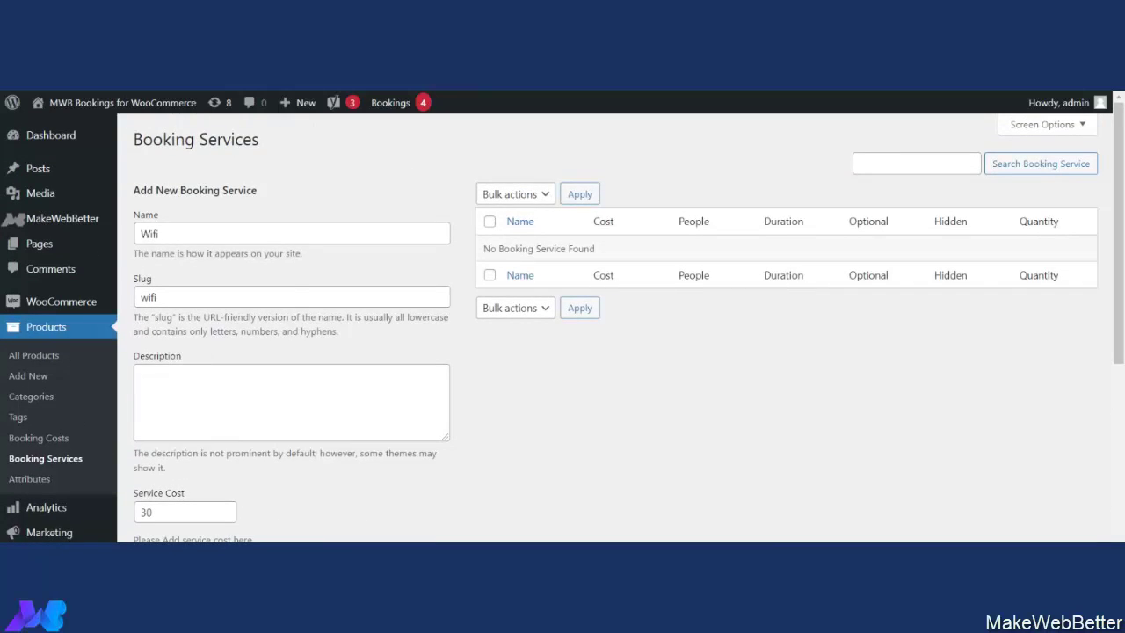
pyautogui.scroll(-4, 330, 367)
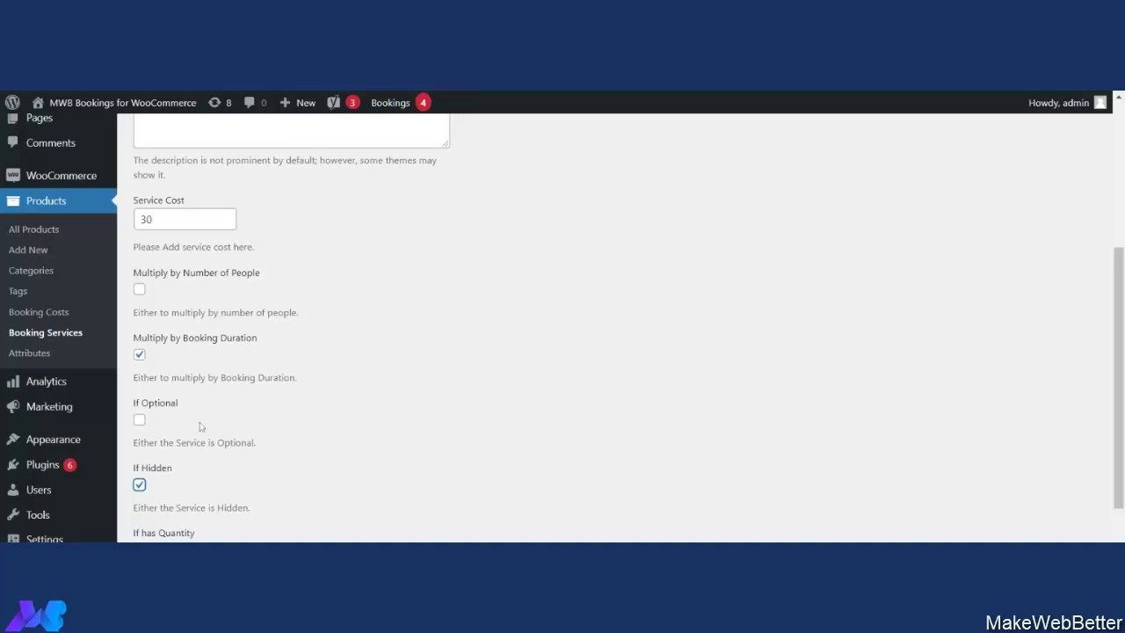
pyautogui.scroll(-1, 226, 475)
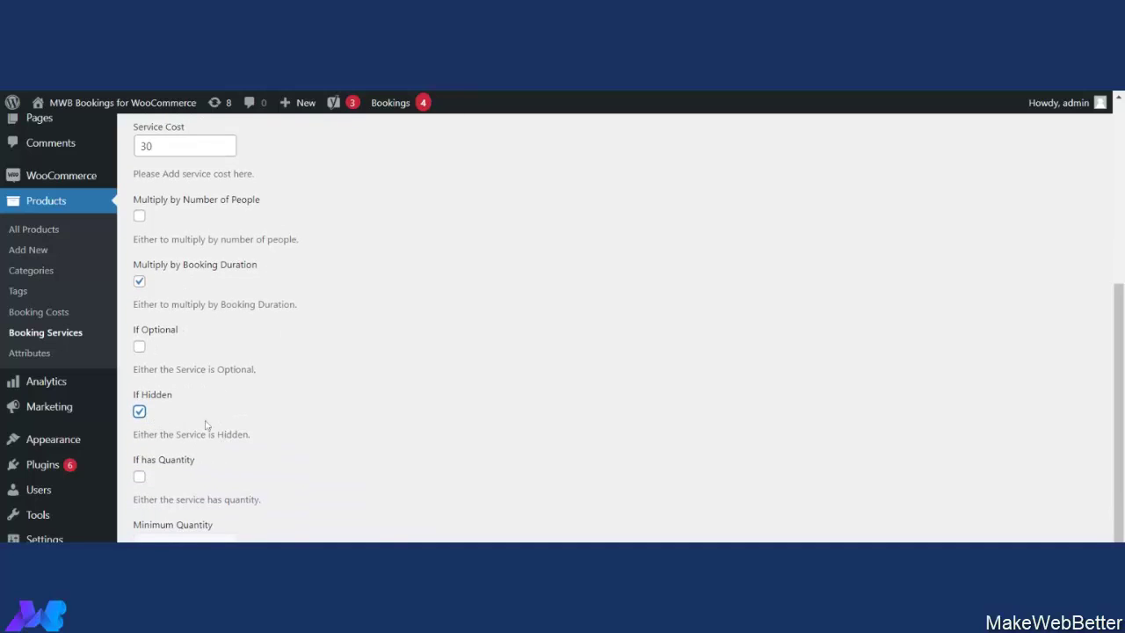
pyautogui.scroll(-1, 281, 434)
pyautogui.scroll(3, 357, 437)
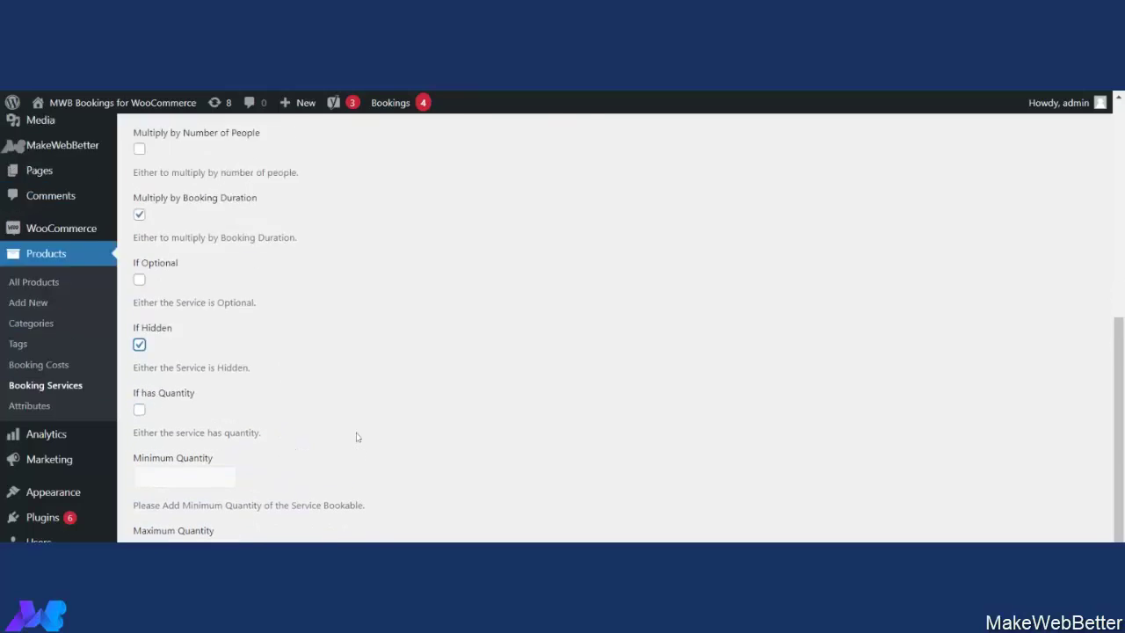
pyautogui.scroll(3, 356, 437)
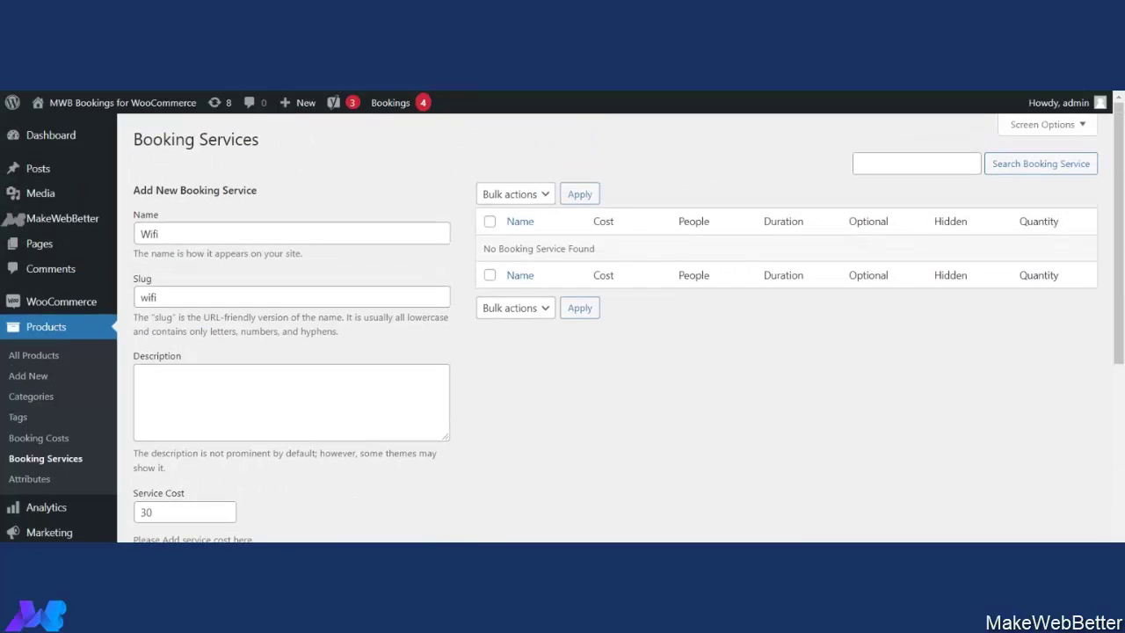
pyautogui.scroll(-6, 314, 407)
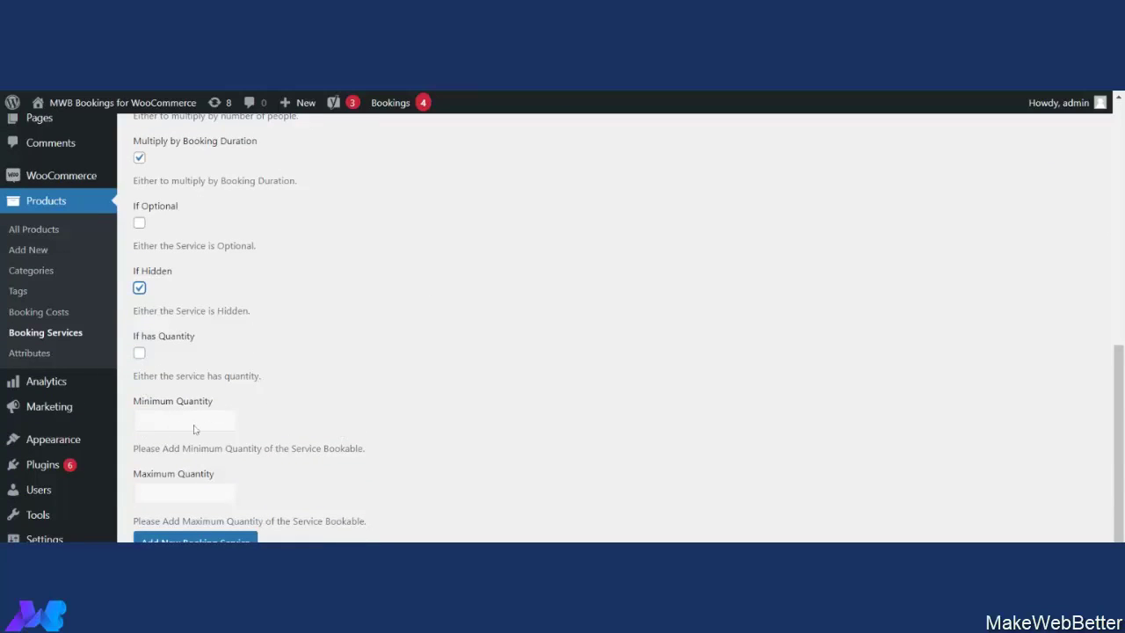
pyautogui.scroll(1, 369, 485)
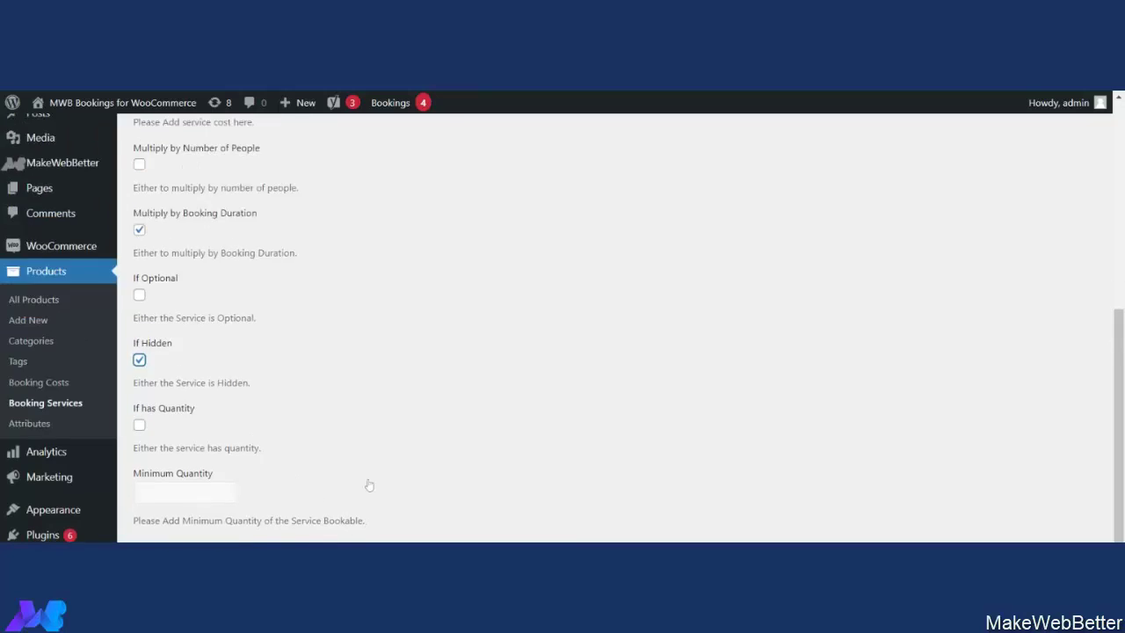
pyautogui.scroll(2, 369, 485)
# Step: Add Wifi as a new booking service and return to the product being created
pyautogui.scroll(-3, 369, 483)
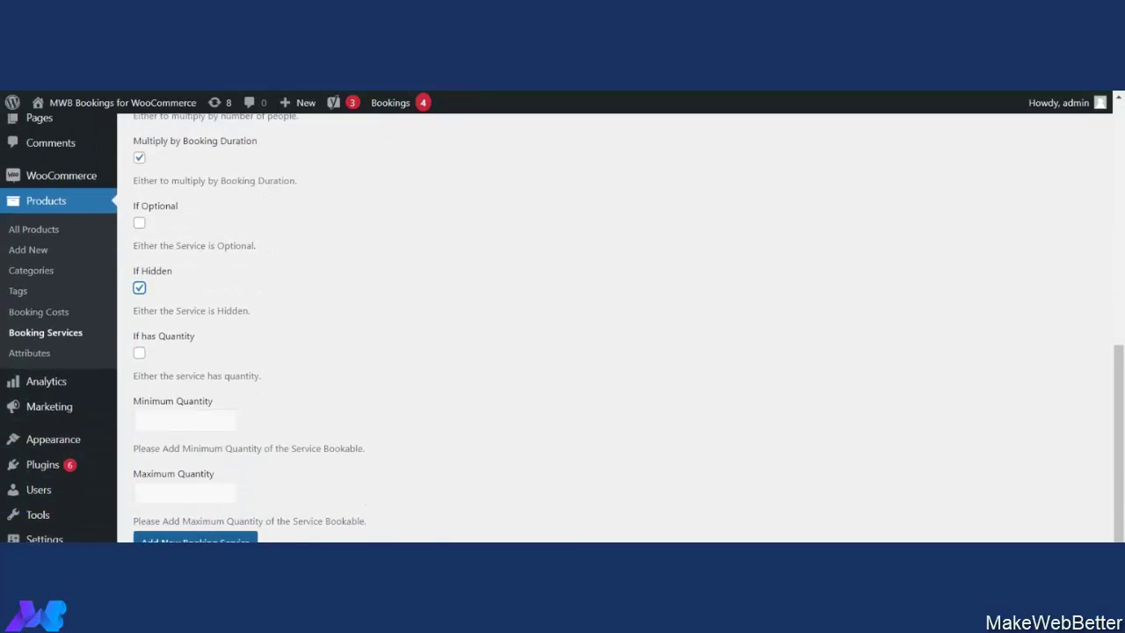
pyautogui.click(195, 538)
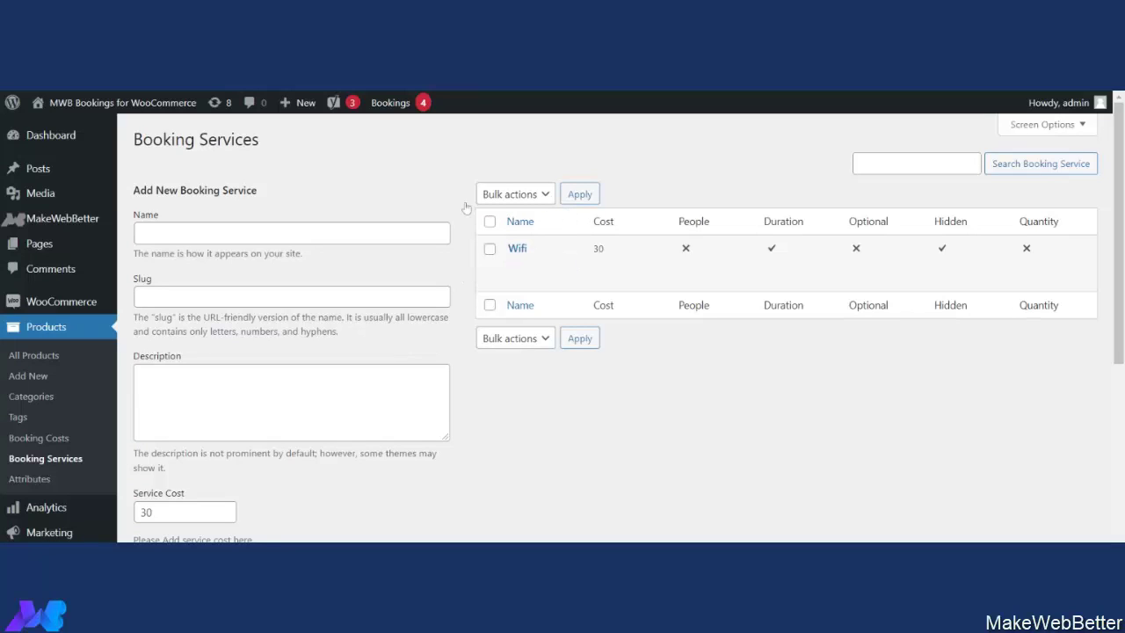
pyautogui.hotkey('ctrl', 'w')
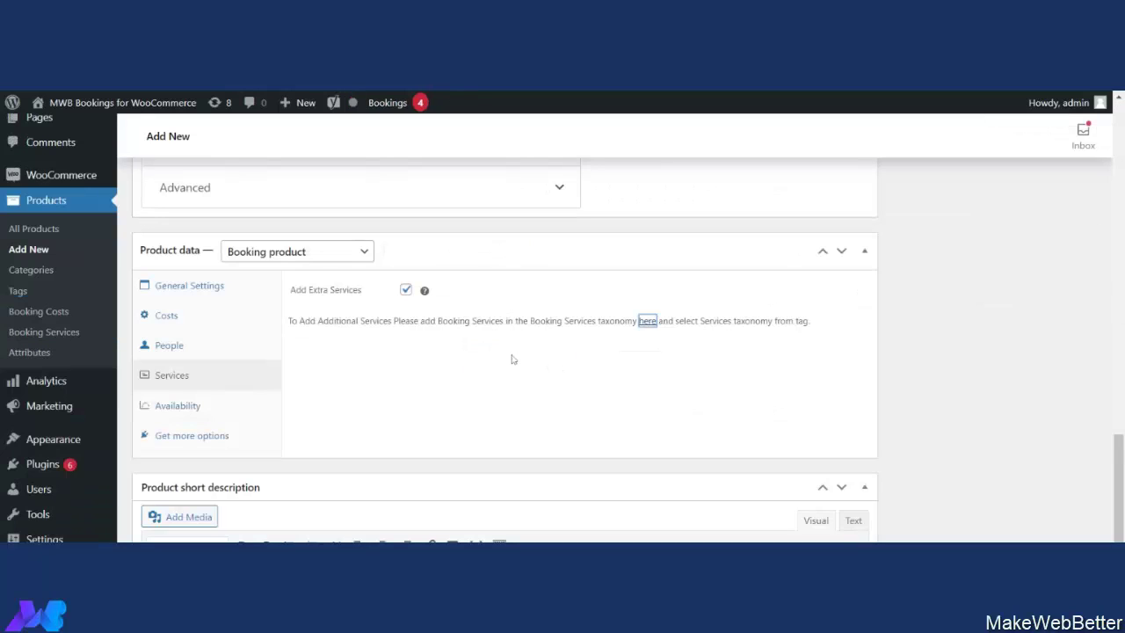
# Step: Examine the booking product's availability settings
pyautogui.click(179, 406)
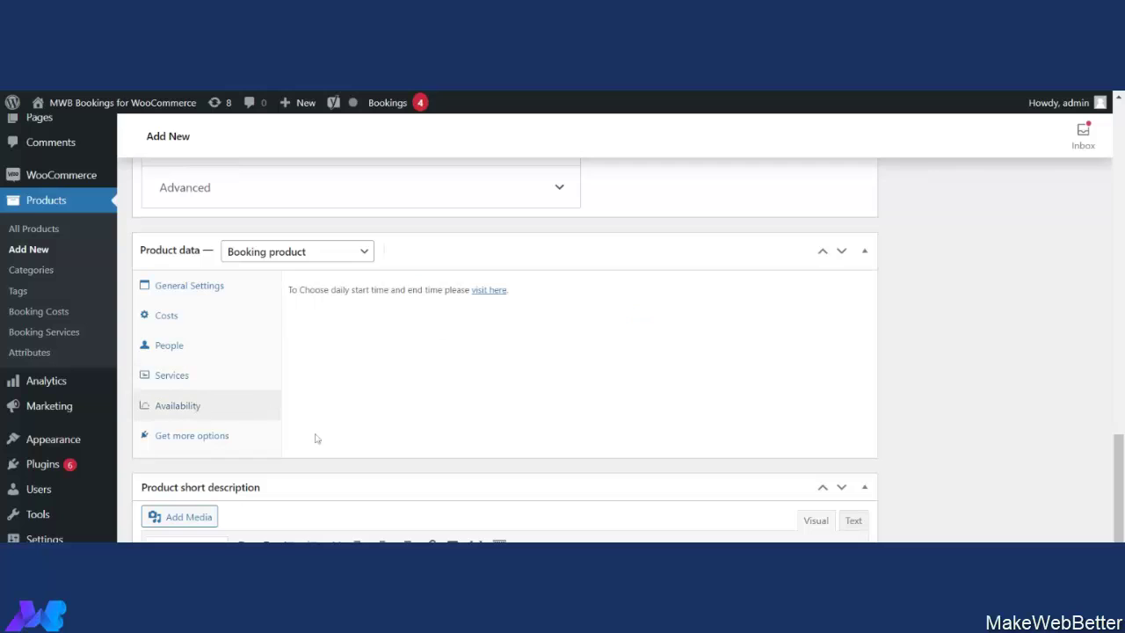
pyautogui.scroll(-1, 220, 343)
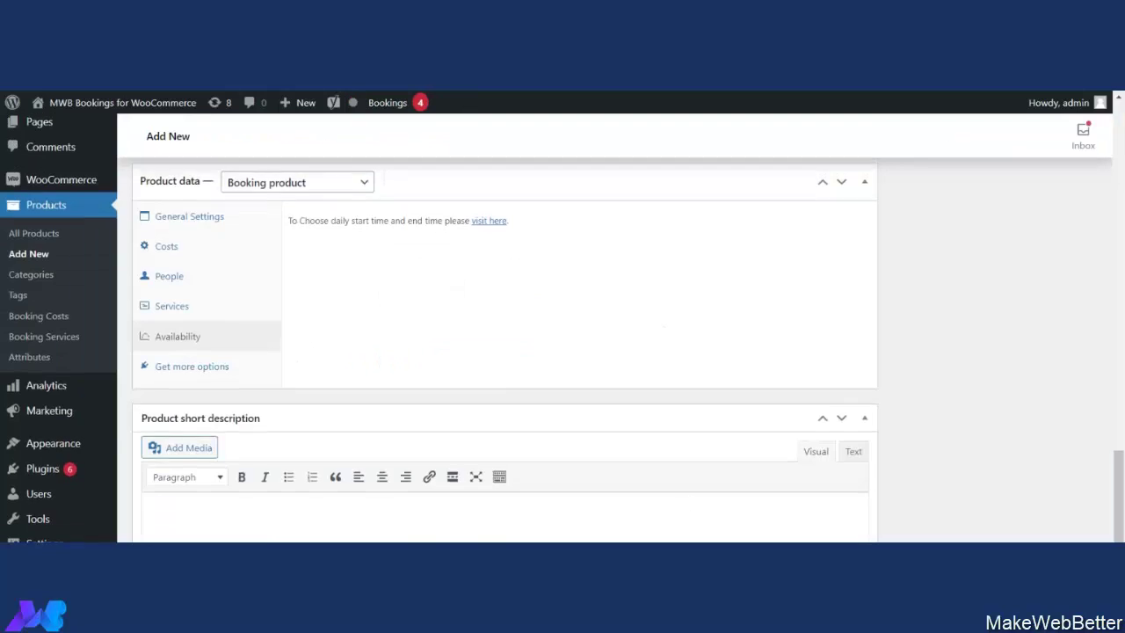
pyautogui.scroll(6, 434, 483)
pyautogui.scroll(-5, 304, 486)
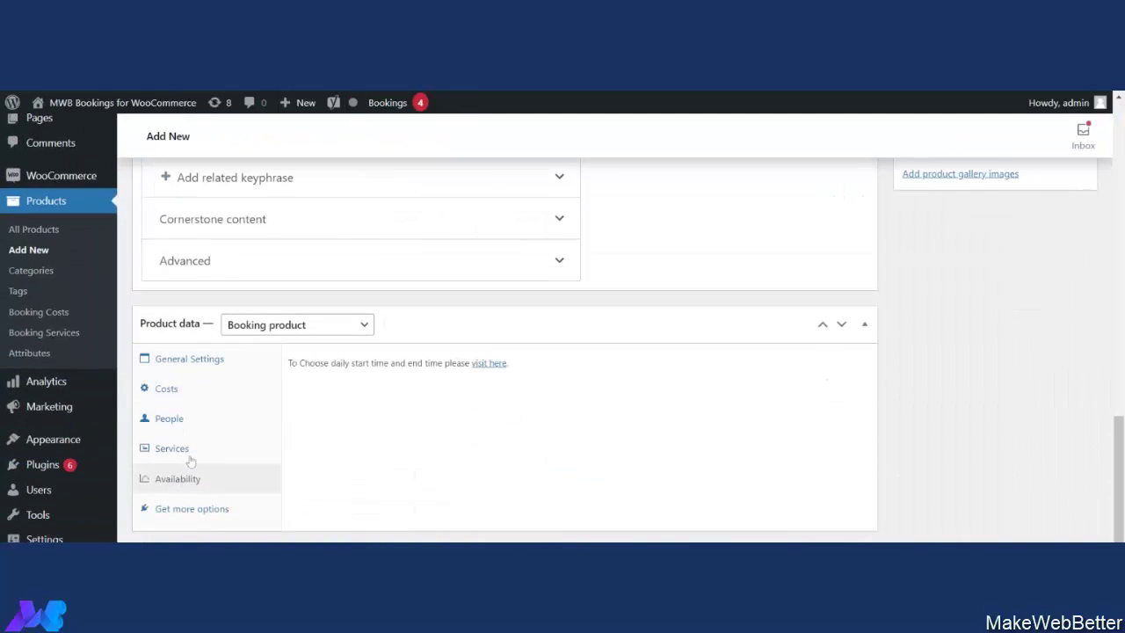
# Step: Assign the Wifi booking service to the product
pyautogui.scroll(8, 703, 494)
pyautogui.scroll(1, 737, 494)
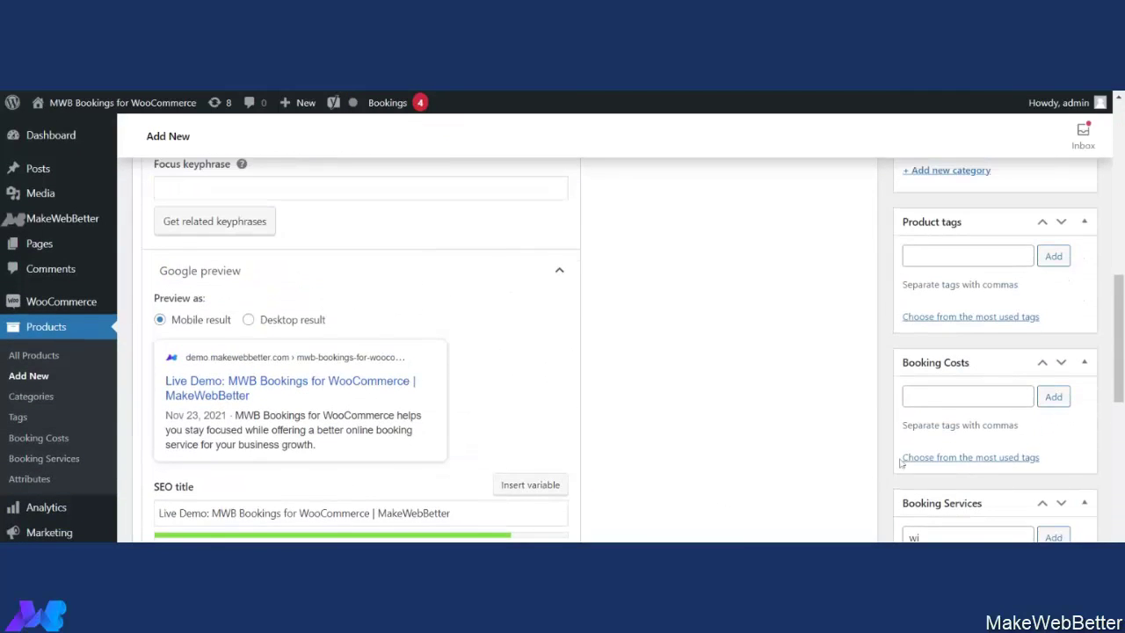
pyautogui.click(918, 537)
pyautogui.write('fi,')
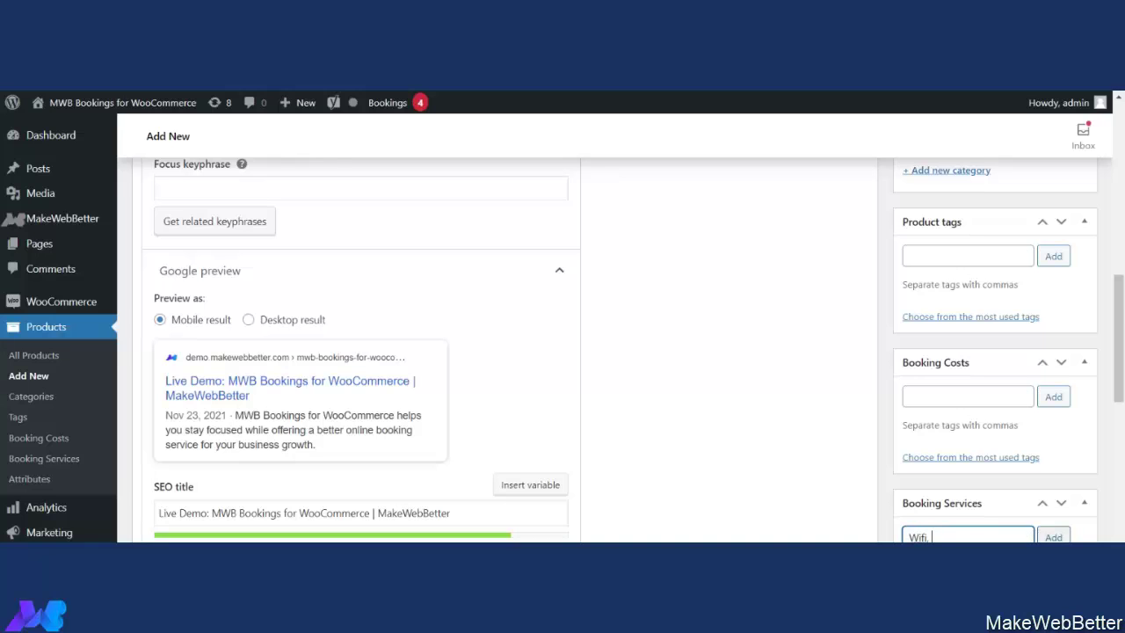
pyautogui.scroll(-2, 1053, 537)
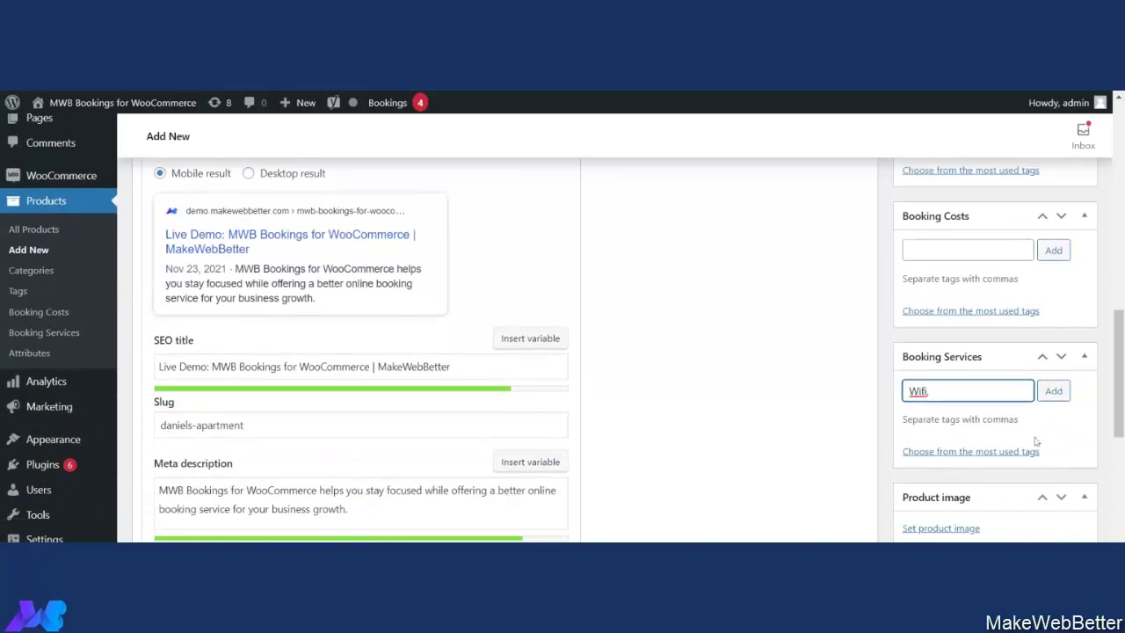
pyautogui.click(1055, 392)
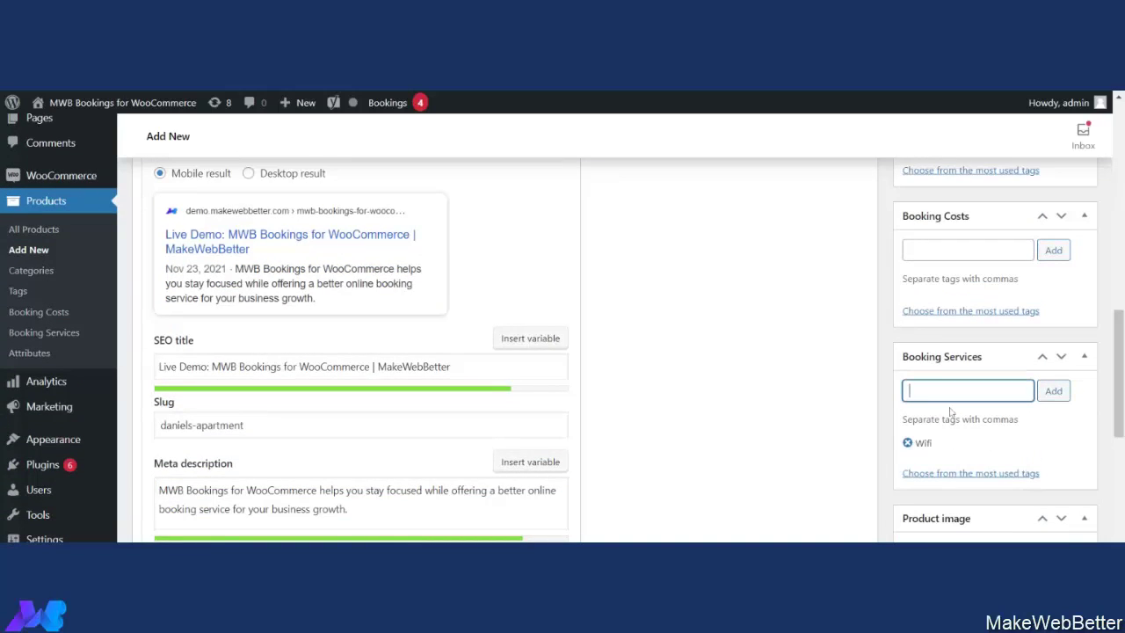
# Step: Assign the Hospitality booking cost to the product
pyautogui.scroll(1, 966, 376)
pyautogui.click(931, 323)
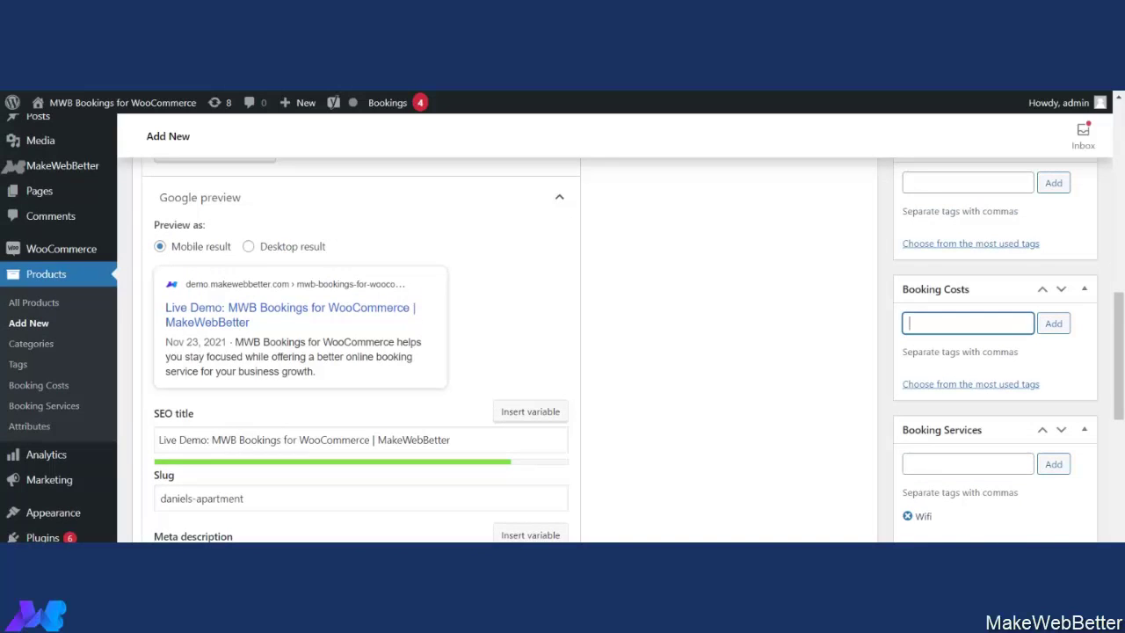
pyautogui.write('hos')
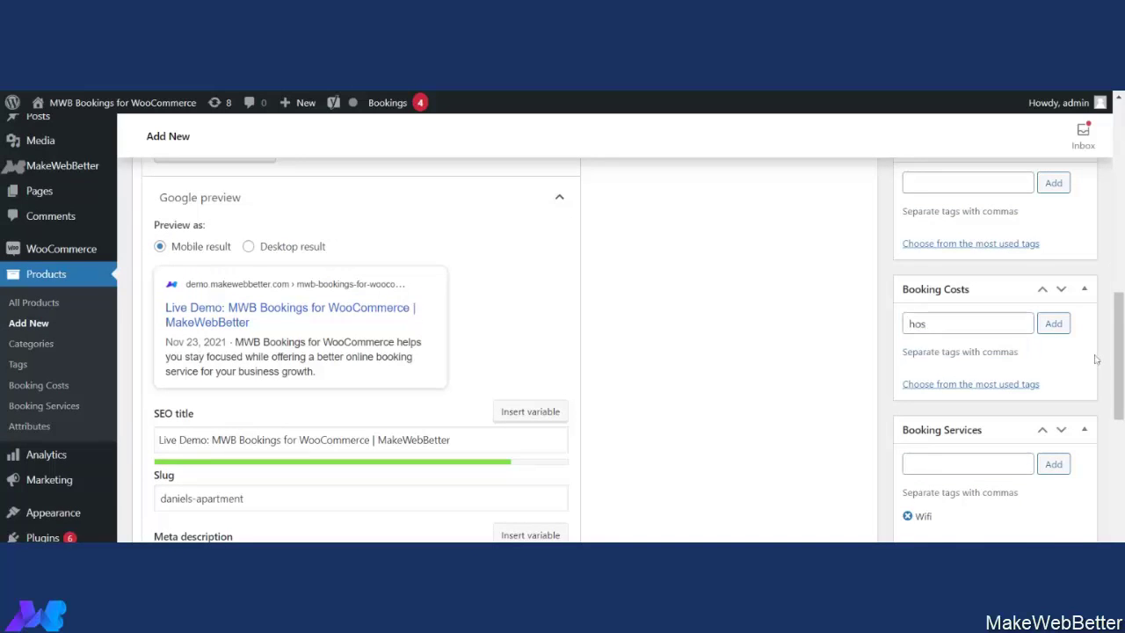
pyautogui.click(940, 346)
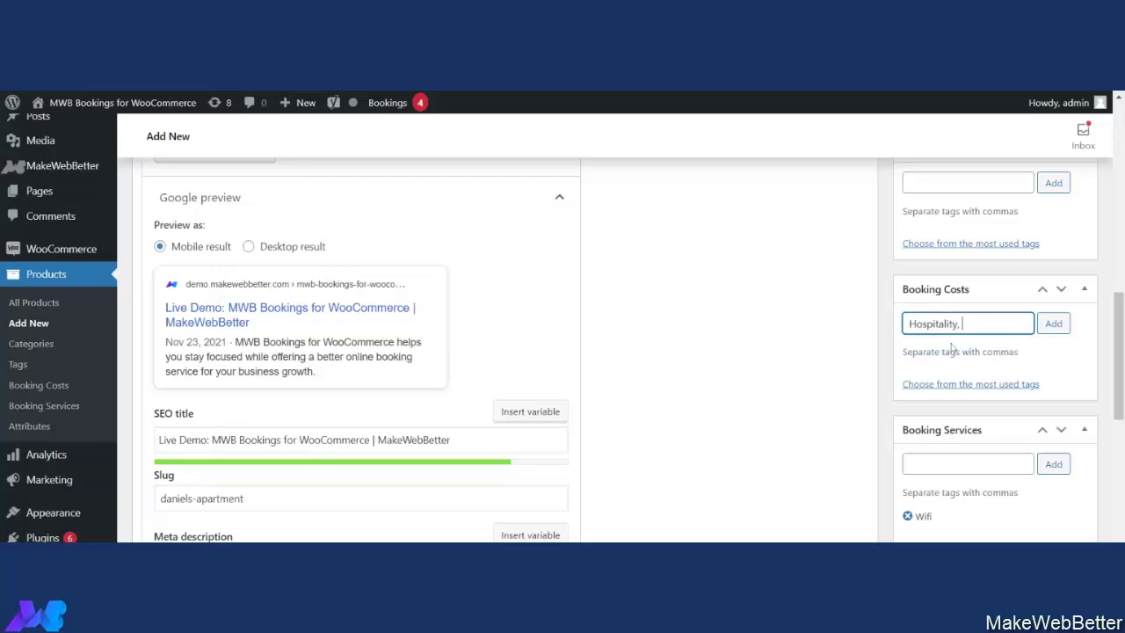
pyautogui.click(1054, 323)
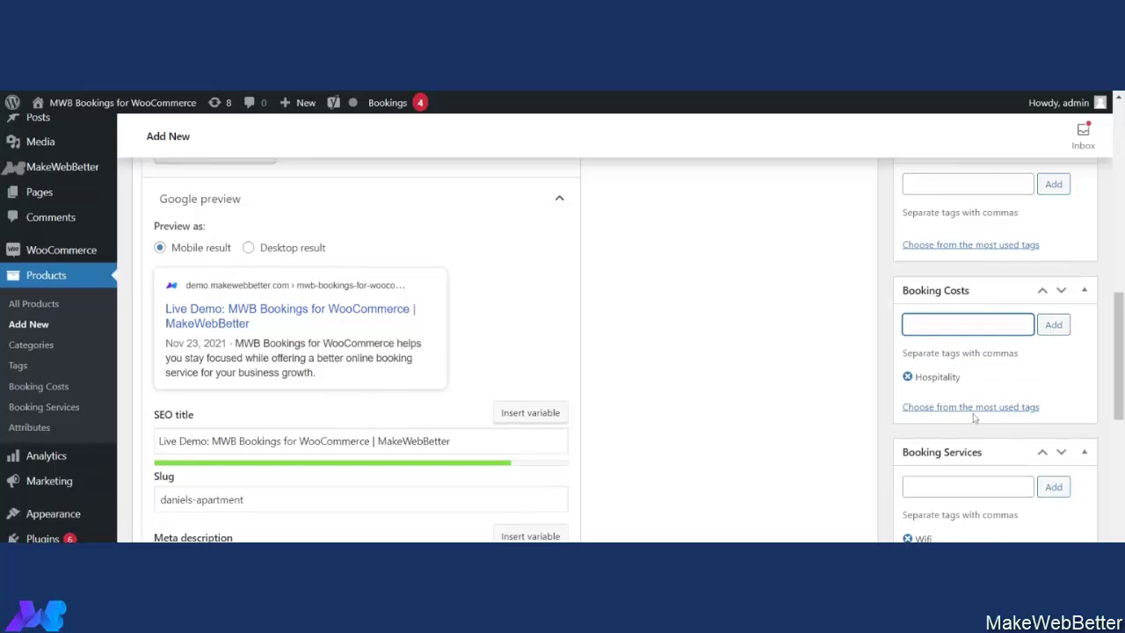
# Step: Assign the product to the MWB Booking Product category
pyautogui.scroll(3, 1055, 334)
pyautogui.scroll(-2, 983, 416)
pyautogui.scroll(2, 967, 369)
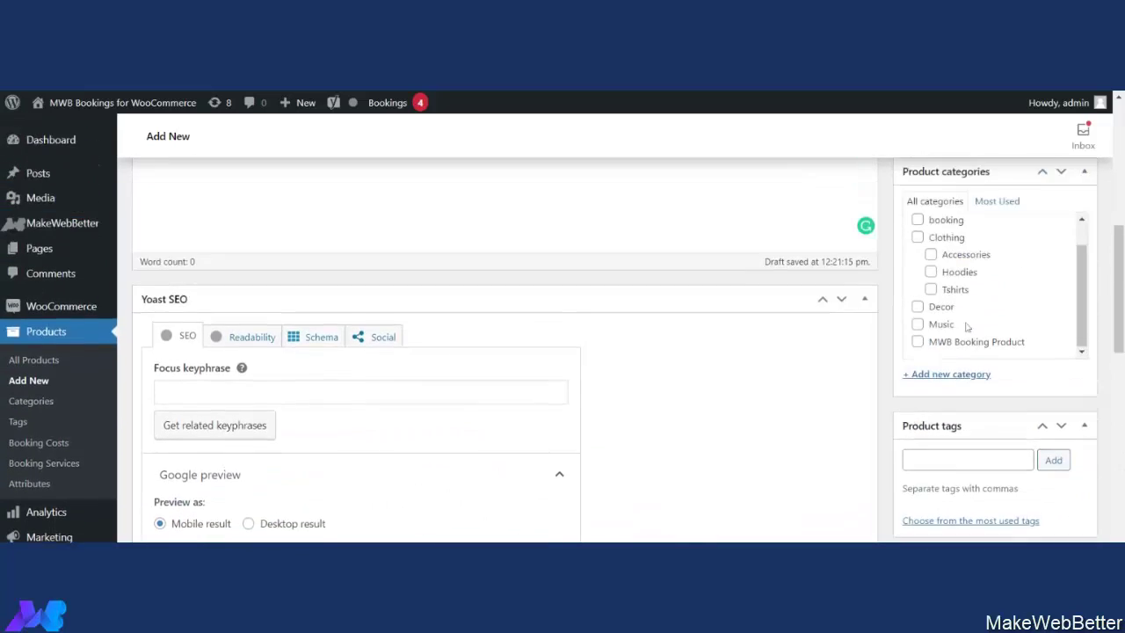
pyautogui.click(917, 357)
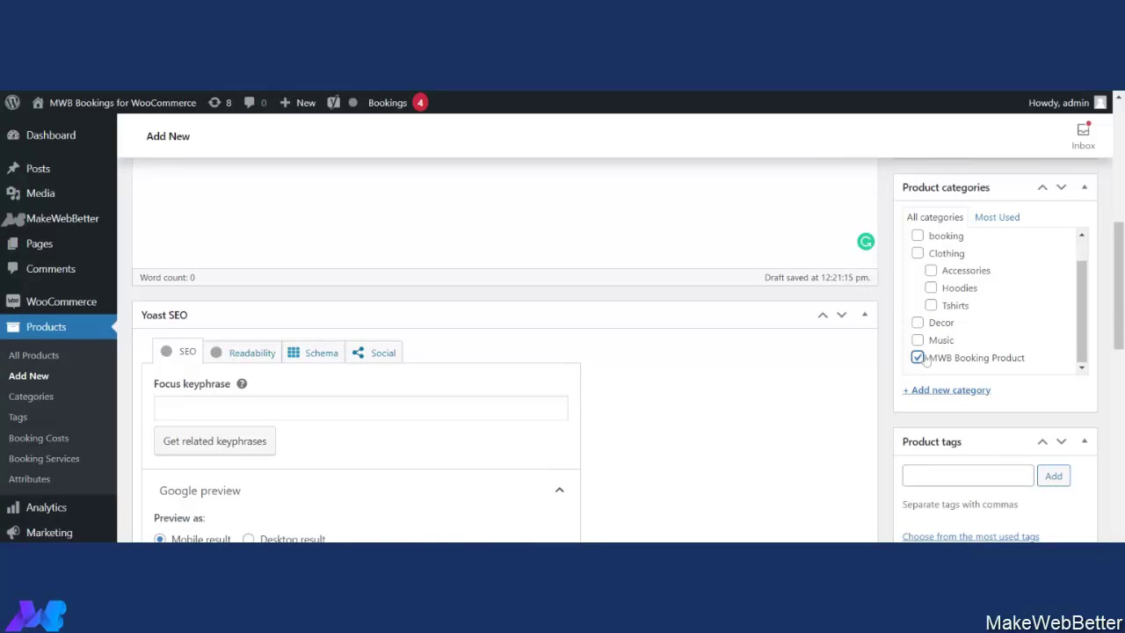
# Step: Set the flat hotel building illustration from the media library as the product image
pyautogui.scroll(-4, 958, 380)
pyautogui.scroll(-2, 970, 438)
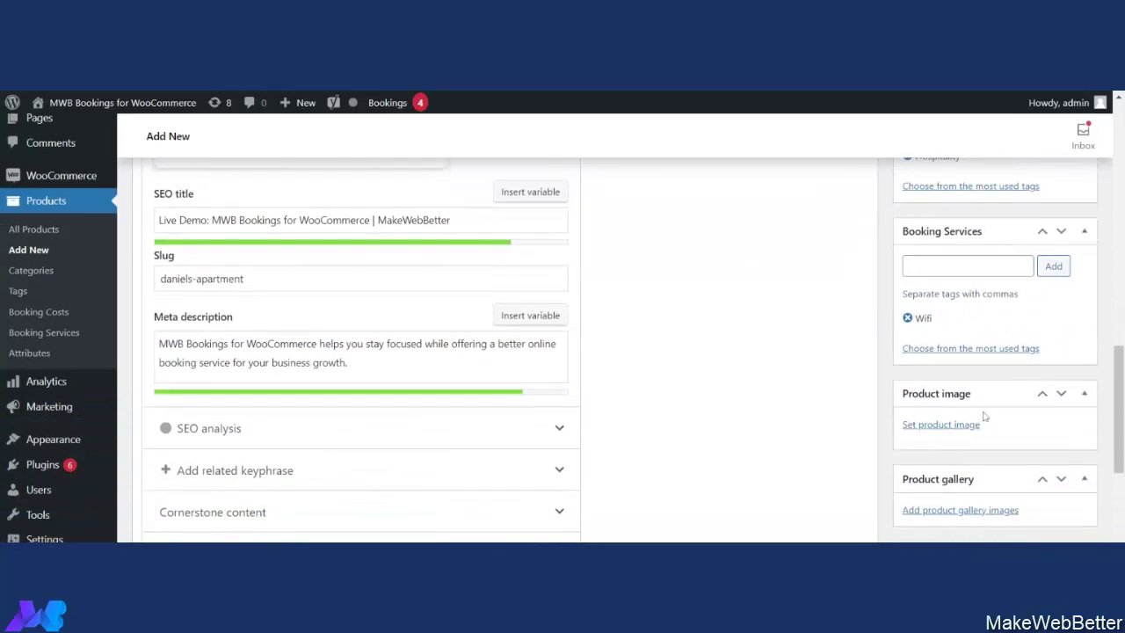
pyautogui.click(941, 427)
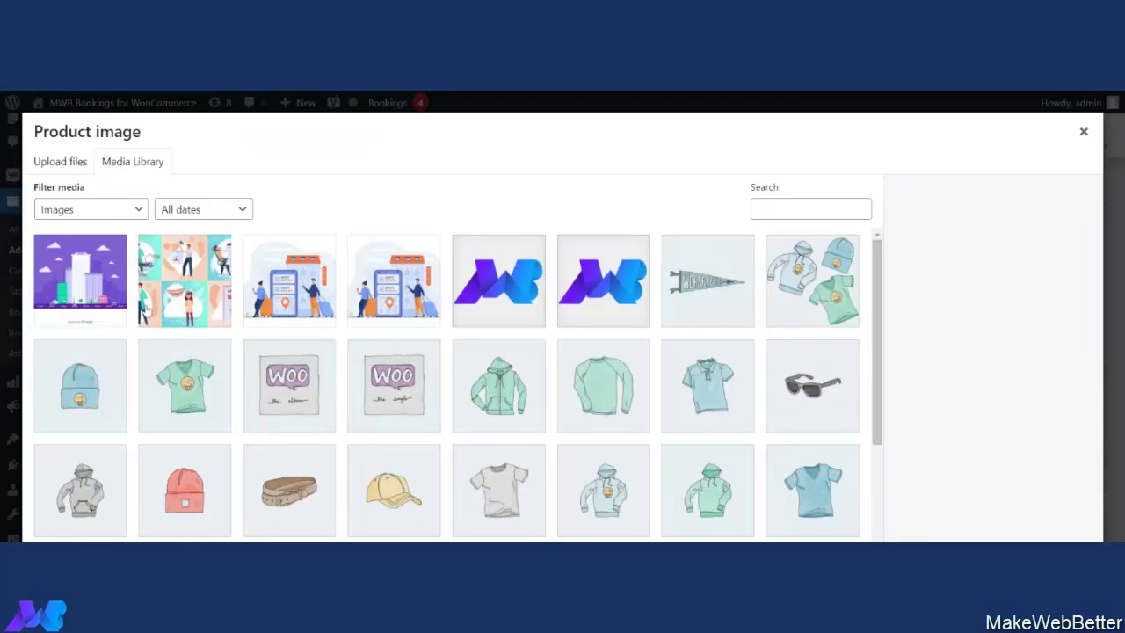
pyautogui.click(203, 299)
pyautogui.scroll(-2, 440, 387)
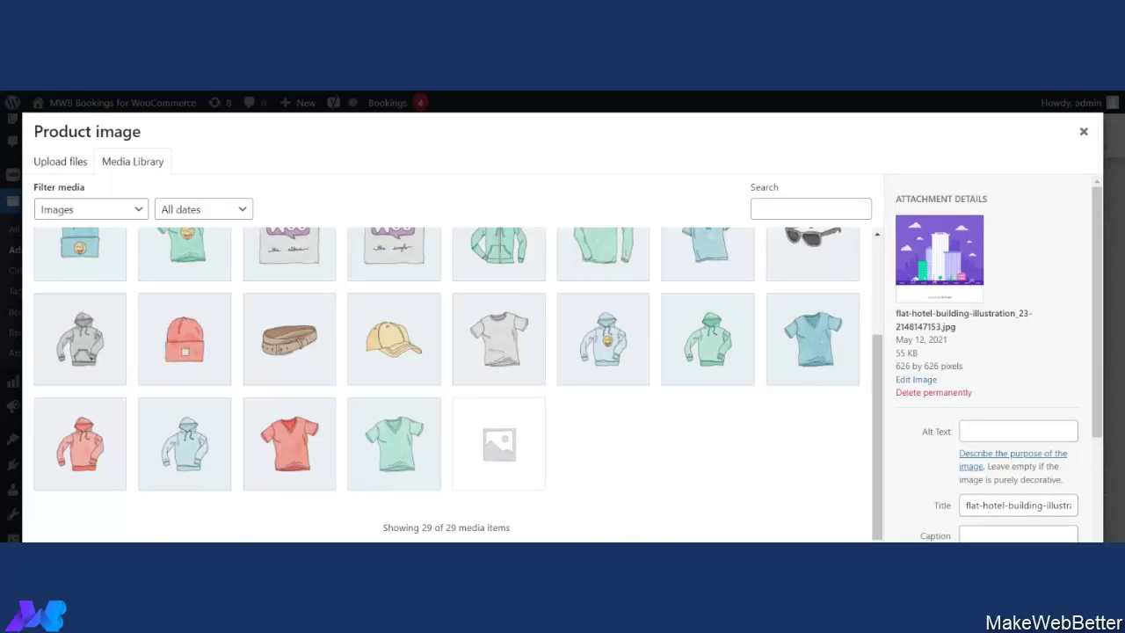
pyautogui.click(1045, 538)
# Step: Publish the apartment booking product and open its store page
pyautogui.scroll(10, 801, 448)
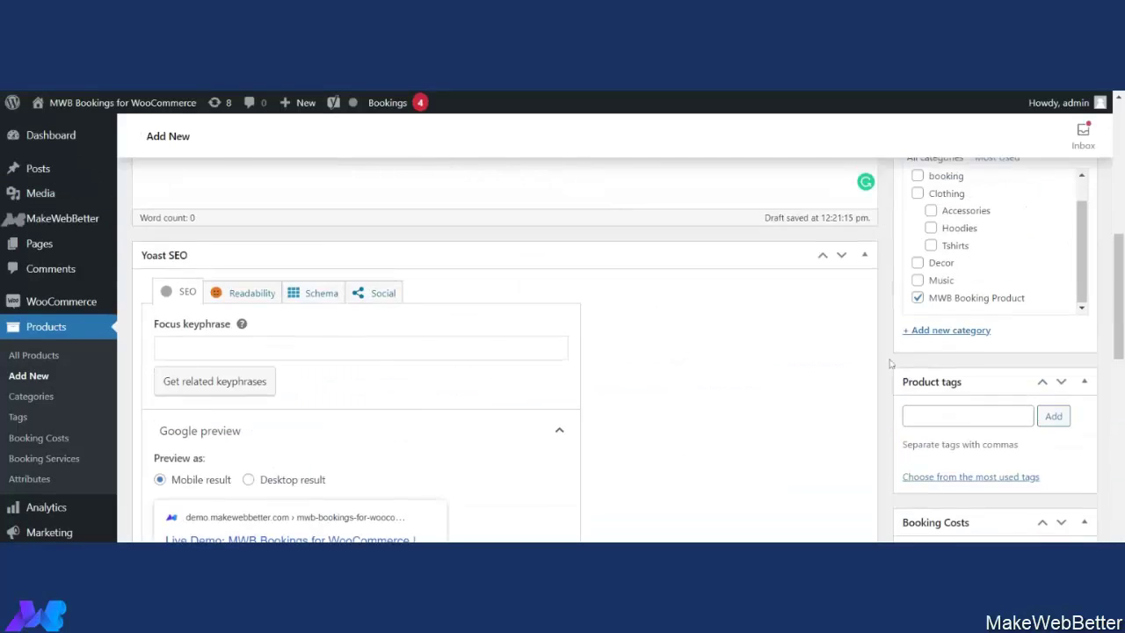
pyautogui.scroll(2, 869, 367)
pyautogui.scroll(-3, 1045, 505)
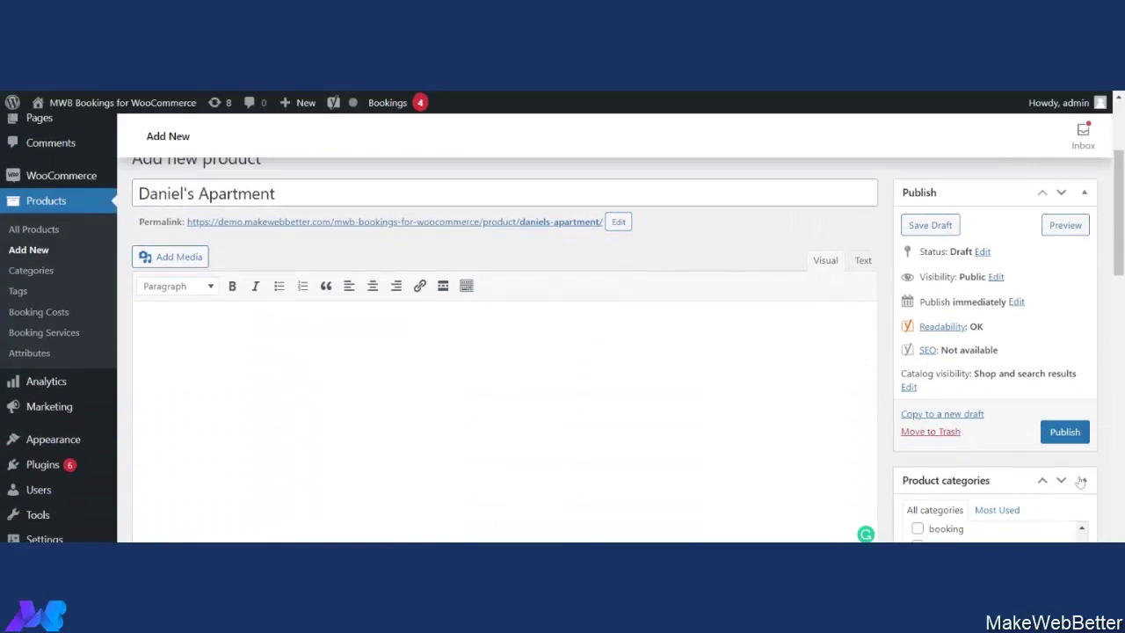
pyautogui.click(1064, 433)
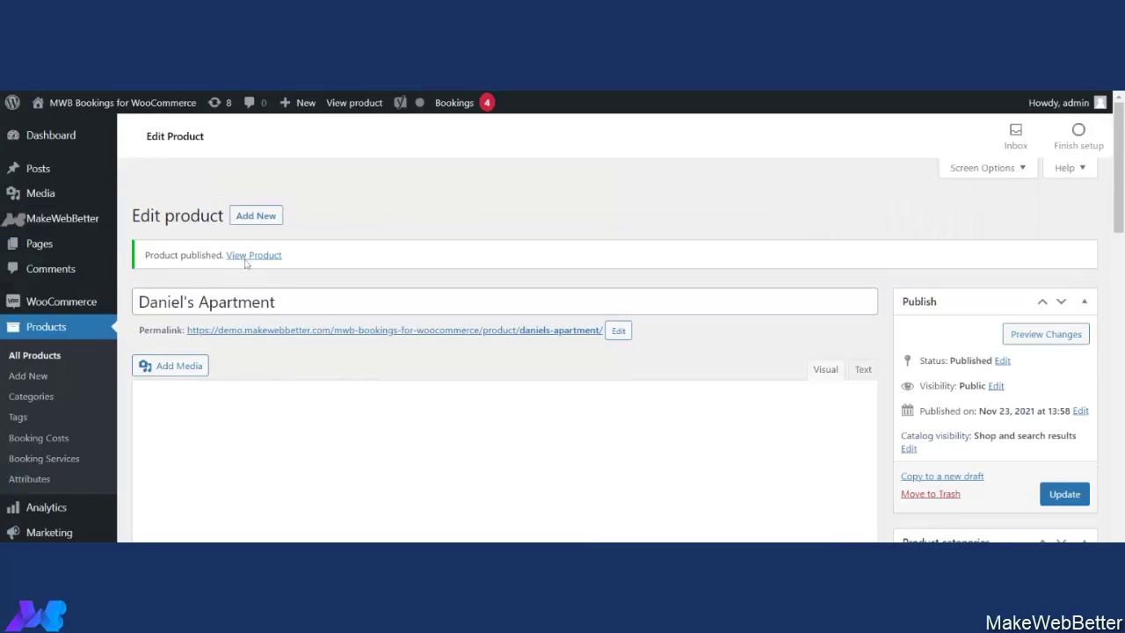
pyautogui.click(258, 257)
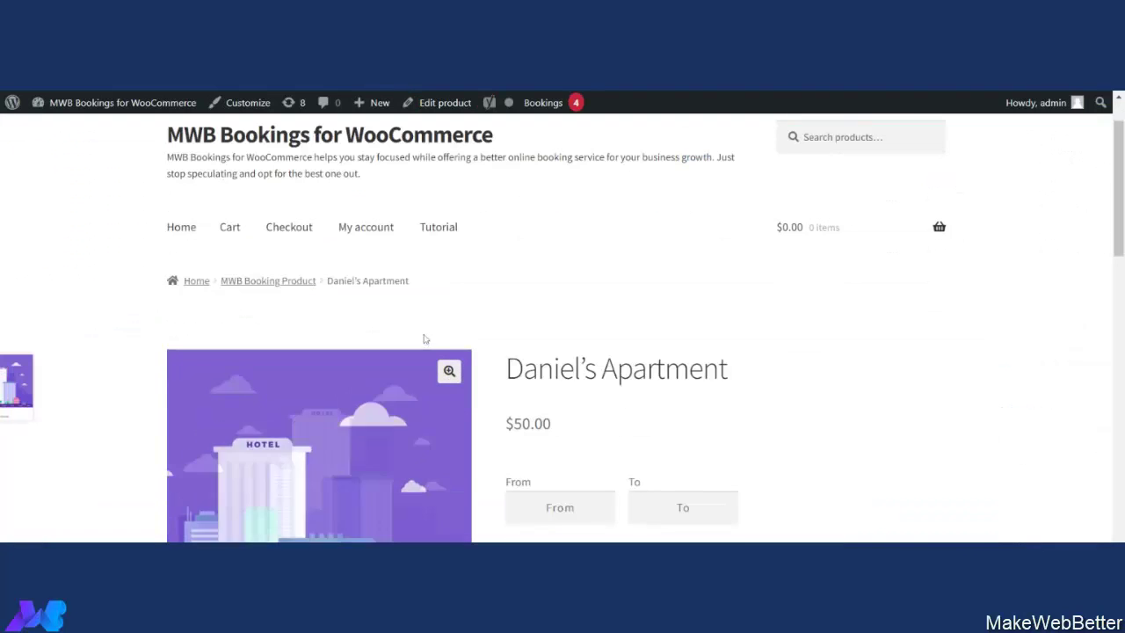
# Step: Set the apartment booking dates from 23-11-2021 to 26-11-2021 on the product page
pyautogui.scroll(-2, 773, 377)
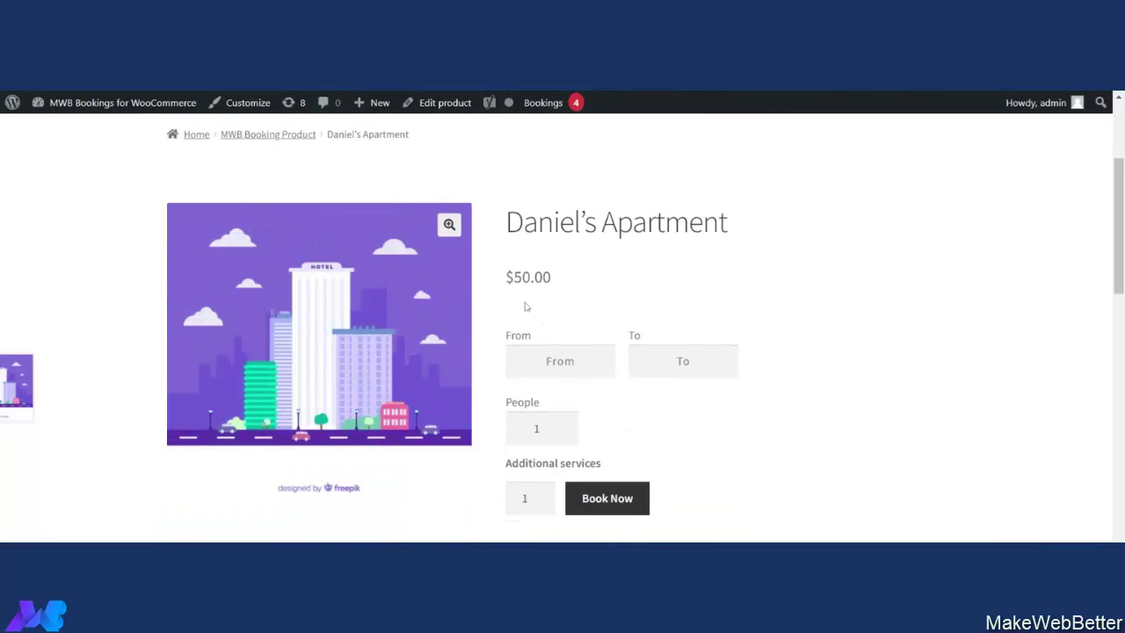
pyautogui.scroll(-1, 580, 310)
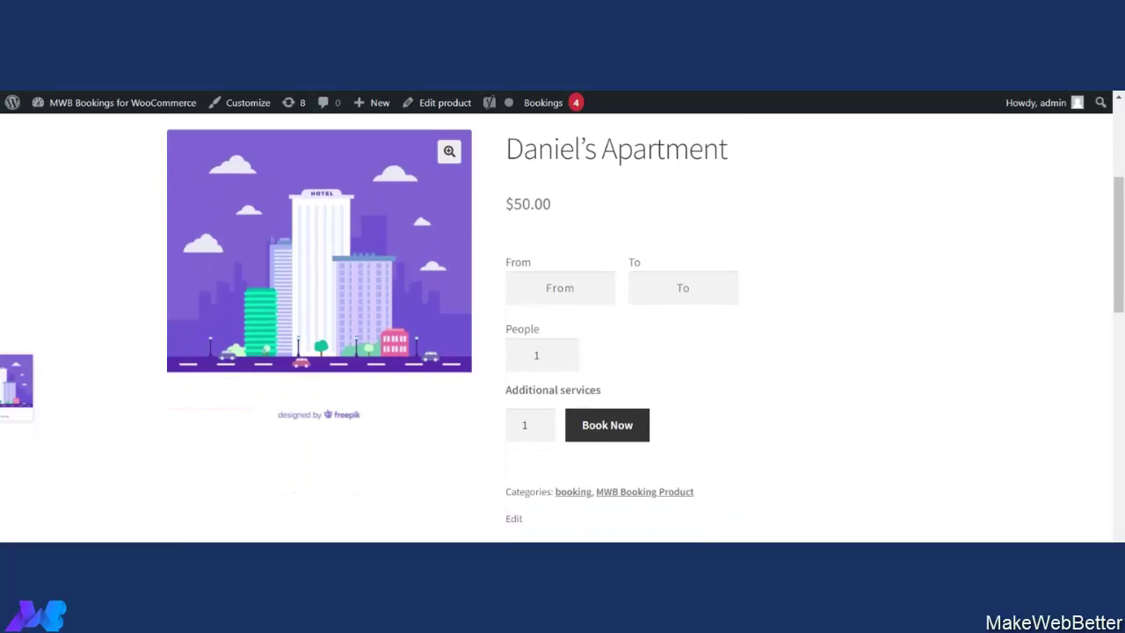
pyautogui.click(560, 287)
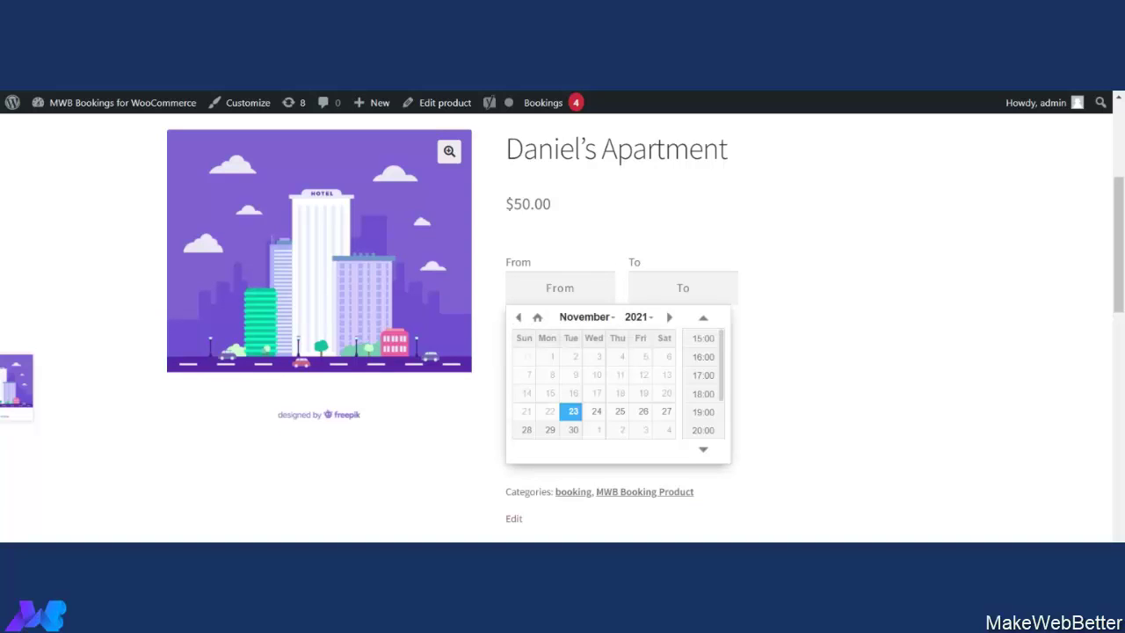
pyautogui.click(572, 410)
pyautogui.click(683, 287)
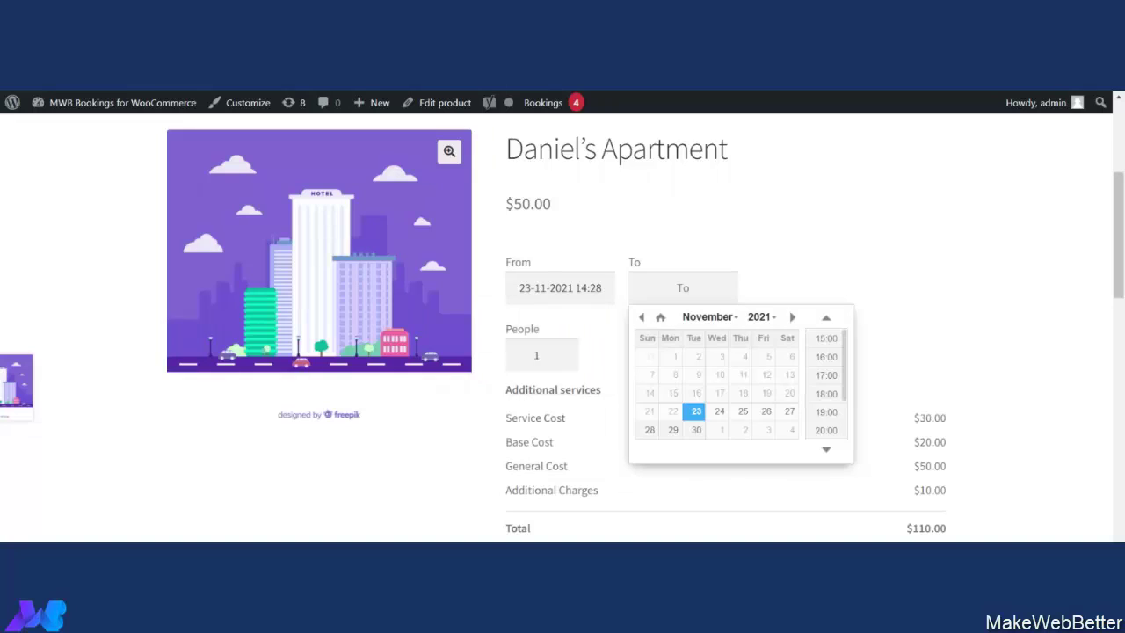
pyautogui.click(764, 413)
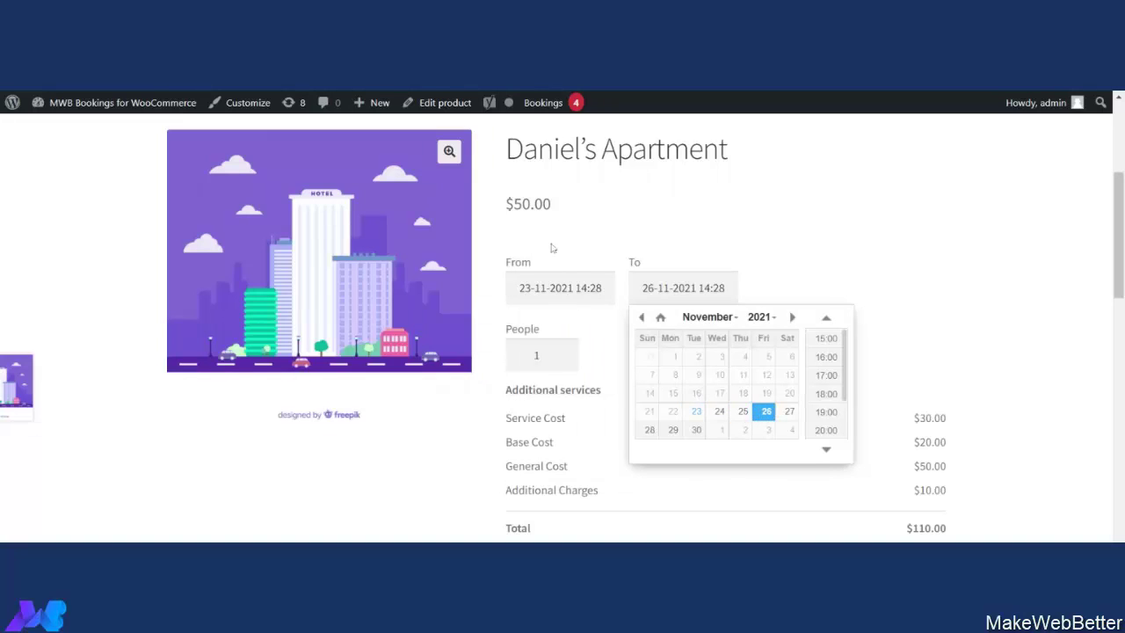
pyautogui.click(700, 226)
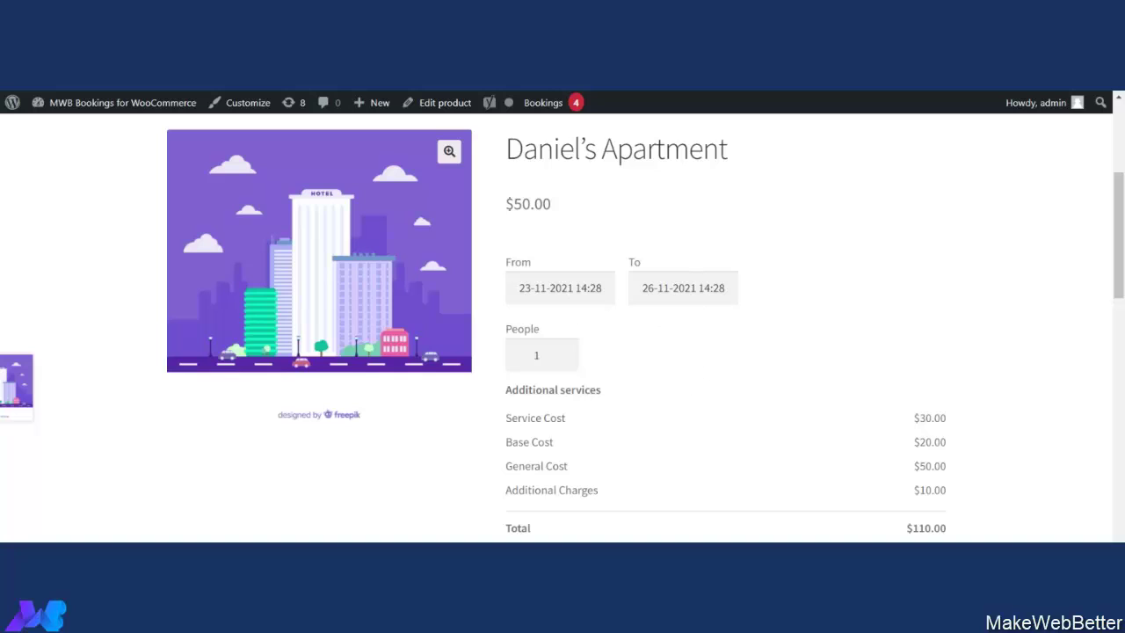
# Step: Raise the number of people for the booking to 10
pyautogui.click(567, 361)
pyautogui.click(567, 361)
pyautogui.click(566, 351)
pyautogui.click(566, 351)
pyautogui.click(566, 351)
pyautogui.click(566, 351)
pyautogui.click(566, 351)
pyautogui.click(566, 351)
pyautogui.click(566, 350)
pyautogui.click(566, 351)
pyautogui.click(566, 351)
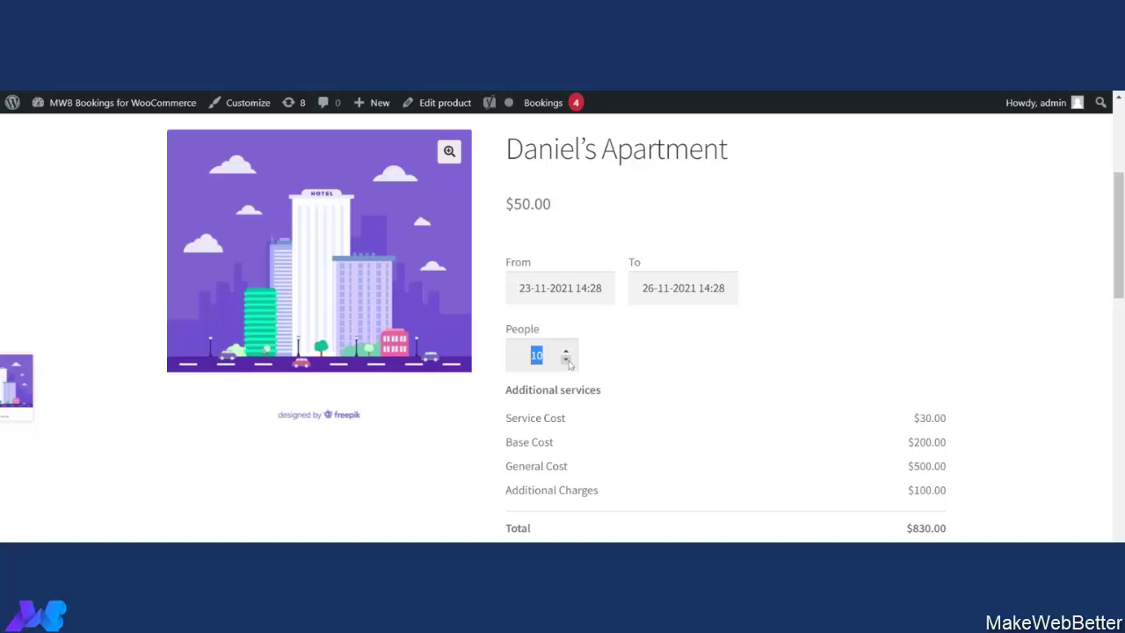
# Step: Reduce the number of people for the booking to 4
pyautogui.click(566, 358)
pyautogui.click(566, 359)
pyautogui.click(566, 359)
pyautogui.click(566, 359)
pyautogui.click(566, 358)
pyautogui.click(566, 358)
pyautogui.scroll(-1, 694, 387)
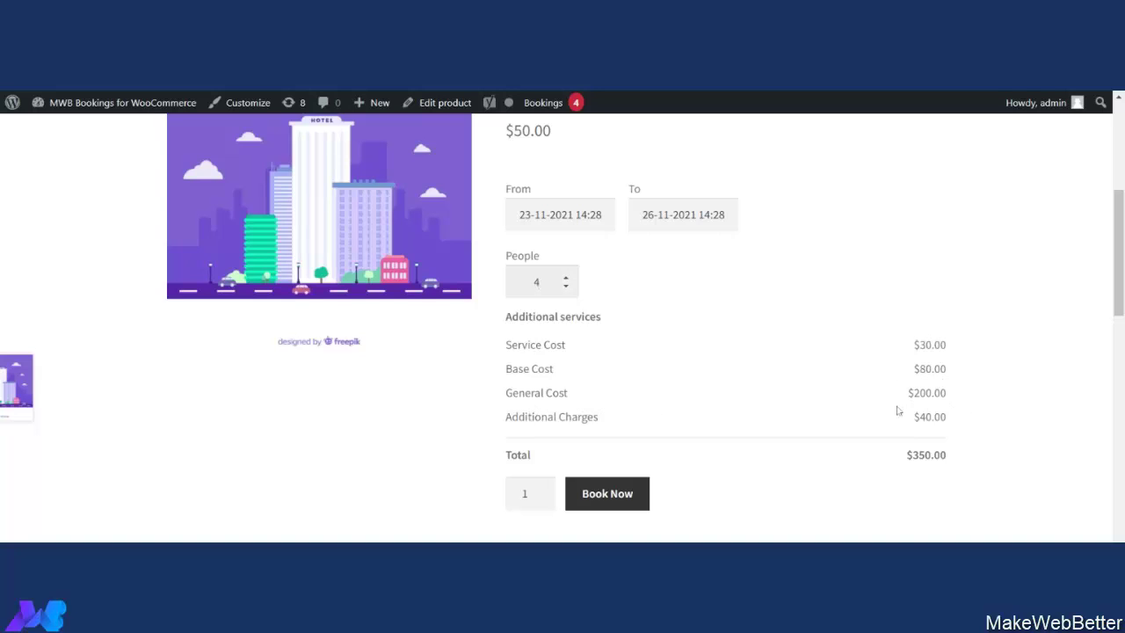
# Step: Increase the booking quantity to 4
pyautogui.scroll(-1, 529, 361)
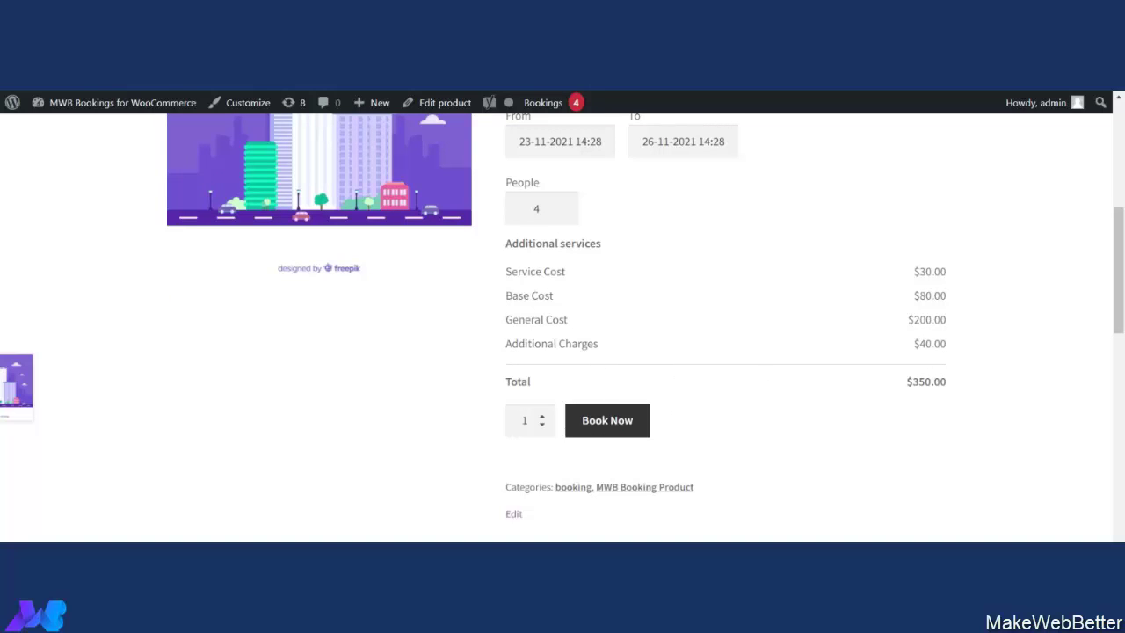
pyautogui.click(542, 422)
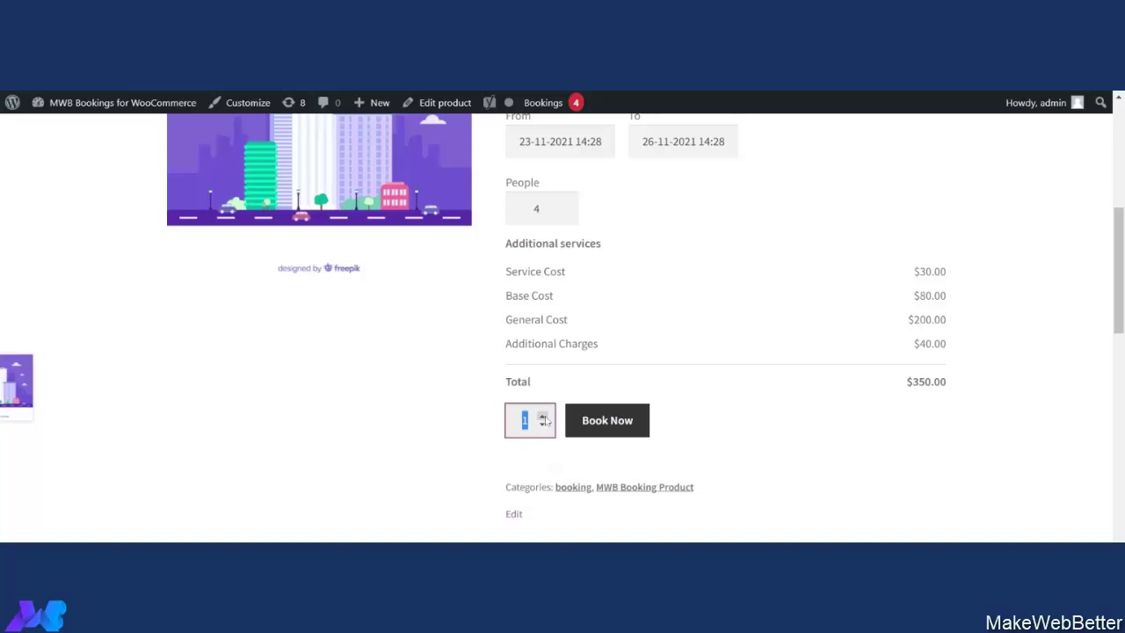
pyautogui.click(543, 418)
pyautogui.click(543, 418)
pyautogui.click(543, 417)
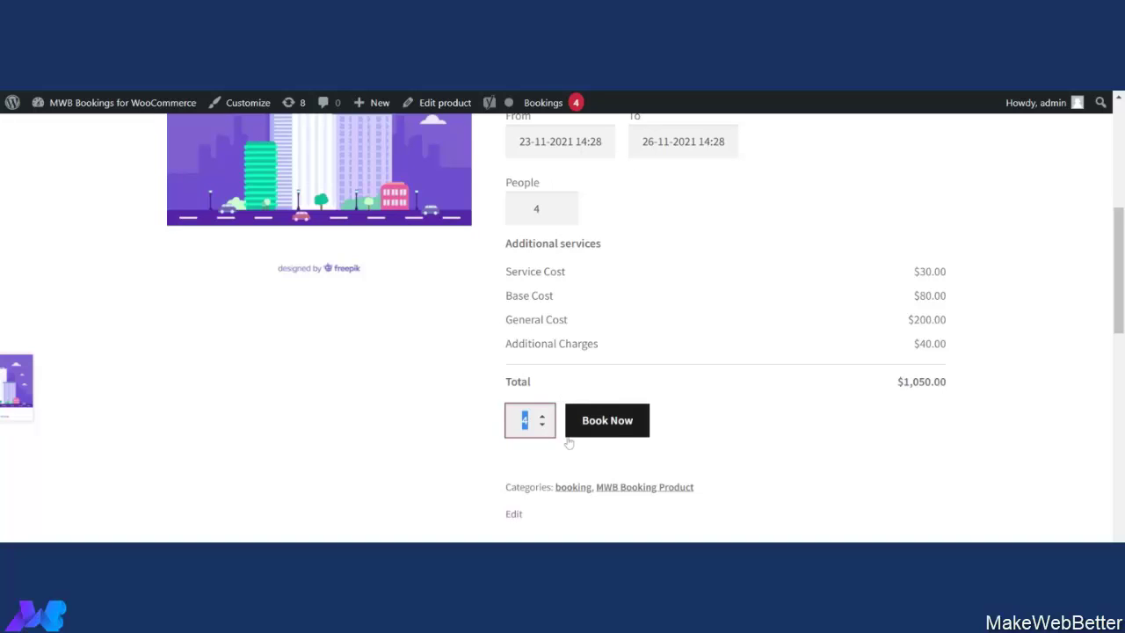
# Step: Bring the booking quantity back to 1 and add the apartment booking to the cart
pyautogui.click(543, 425)
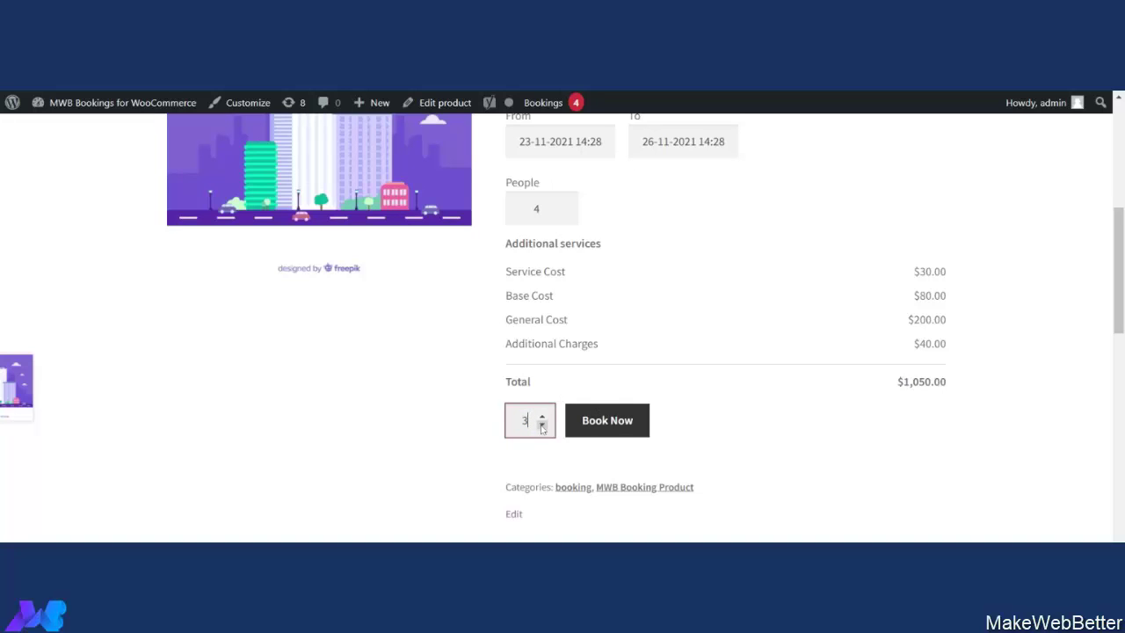
pyautogui.click(542, 425)
pyautogui.click(619, 427)
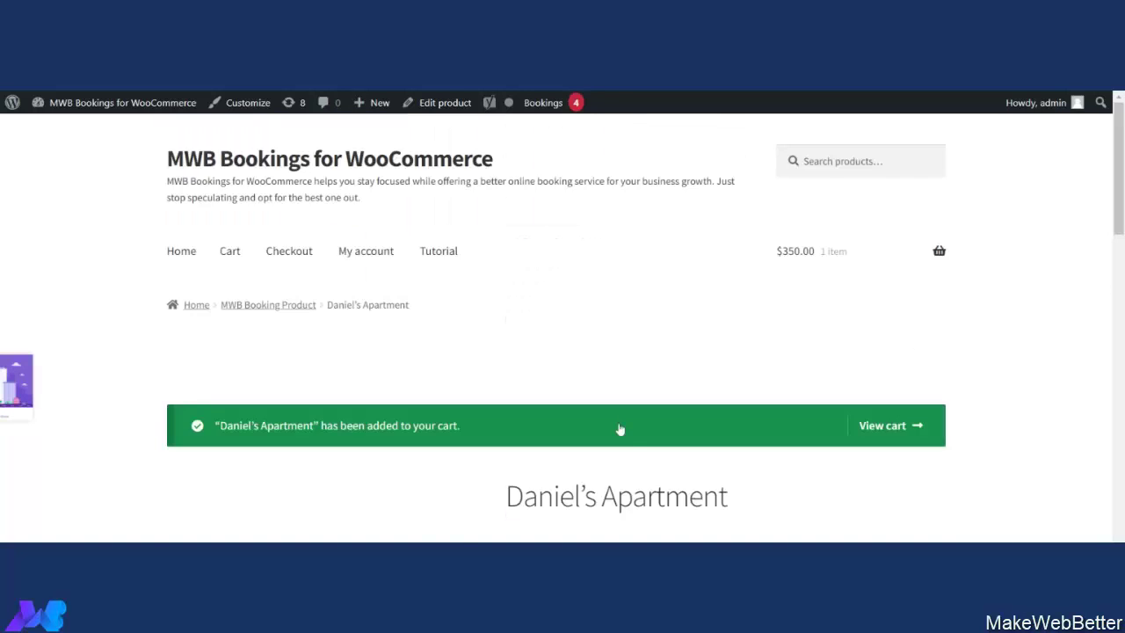
# Step: Proceed from the cart to checkout and place the booking order with cash on delivery
pyautogui.click(881, 474)
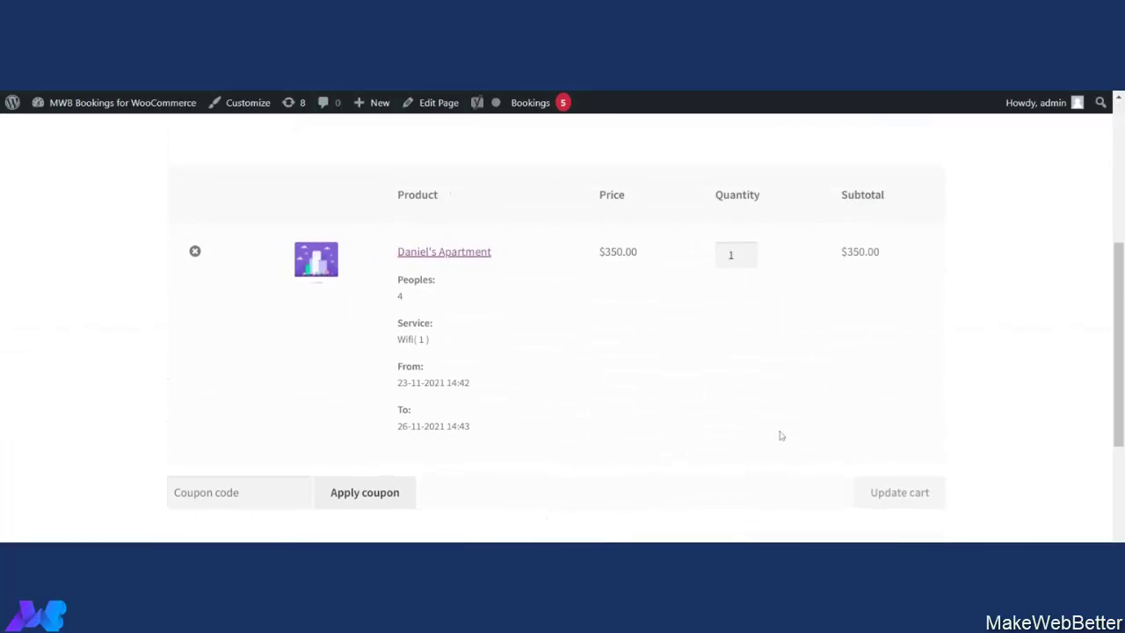
pyautogui.scroll(-5, 779, 434)
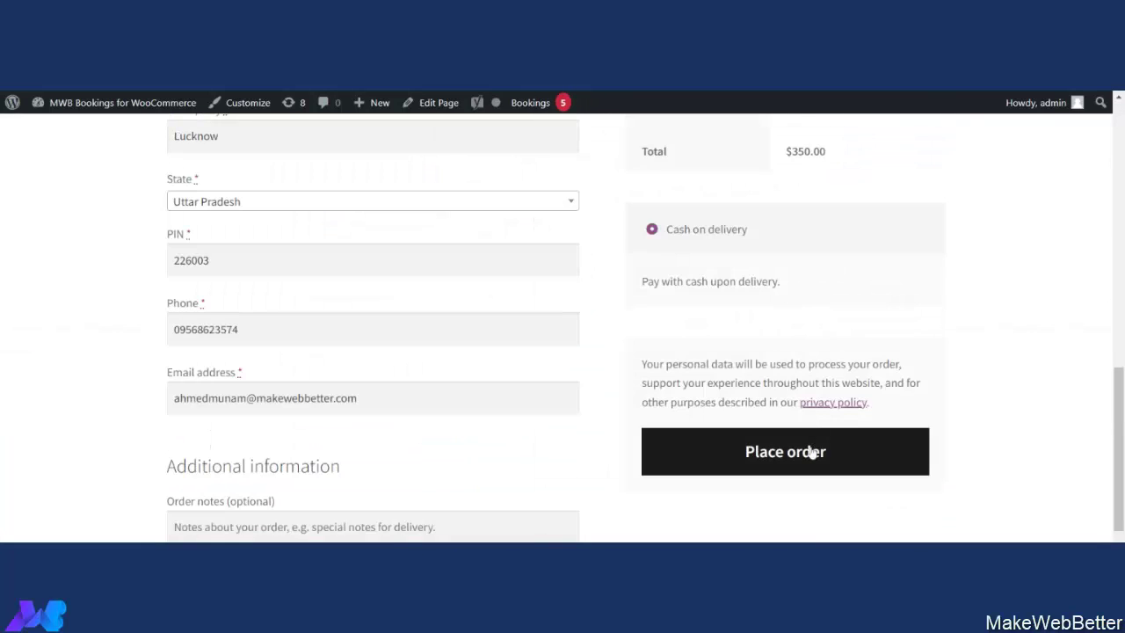
pyautogui.click(812, 452)
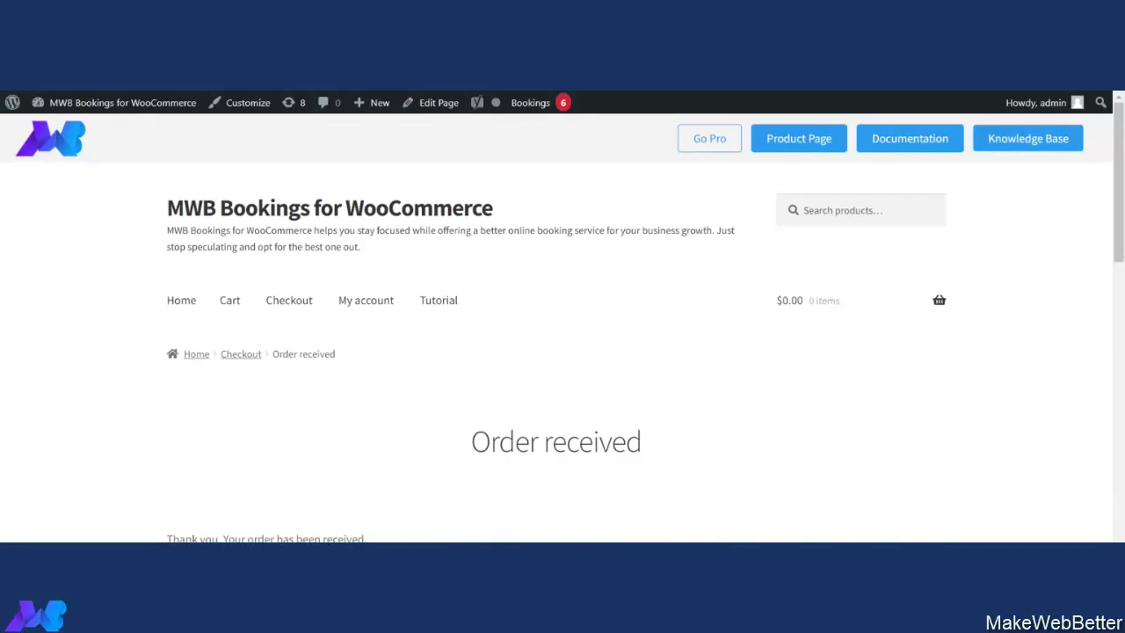
# Step: Review the list of placed orders and their statuses in the store account
pyautogui.click(369, 303)
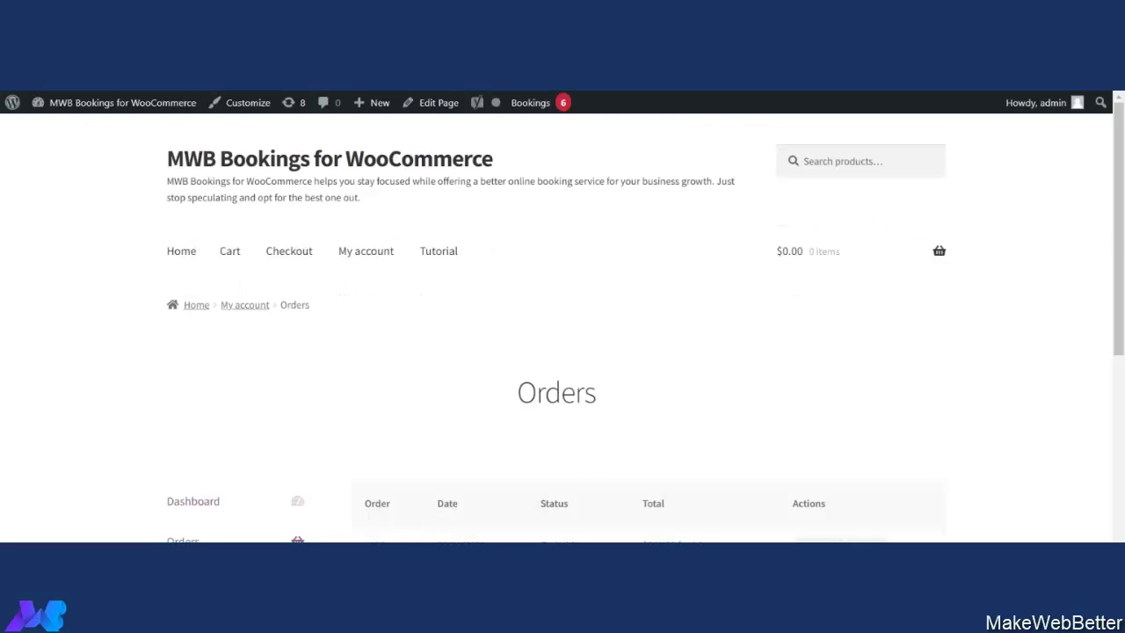
pyautogui.scroll(-3, 620, 484)
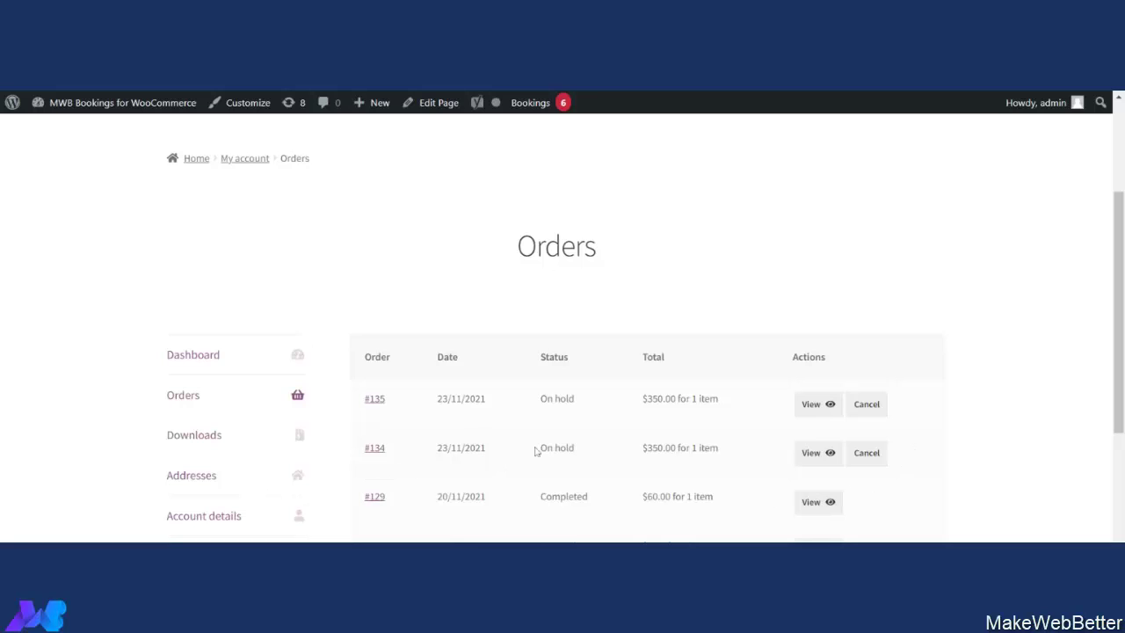
# Step: Return to the site's admin dashboard and open the newest booking order's details from the bookings list
pyautogui.moveTo(123, 103)
pyautogui.click(120, 129)
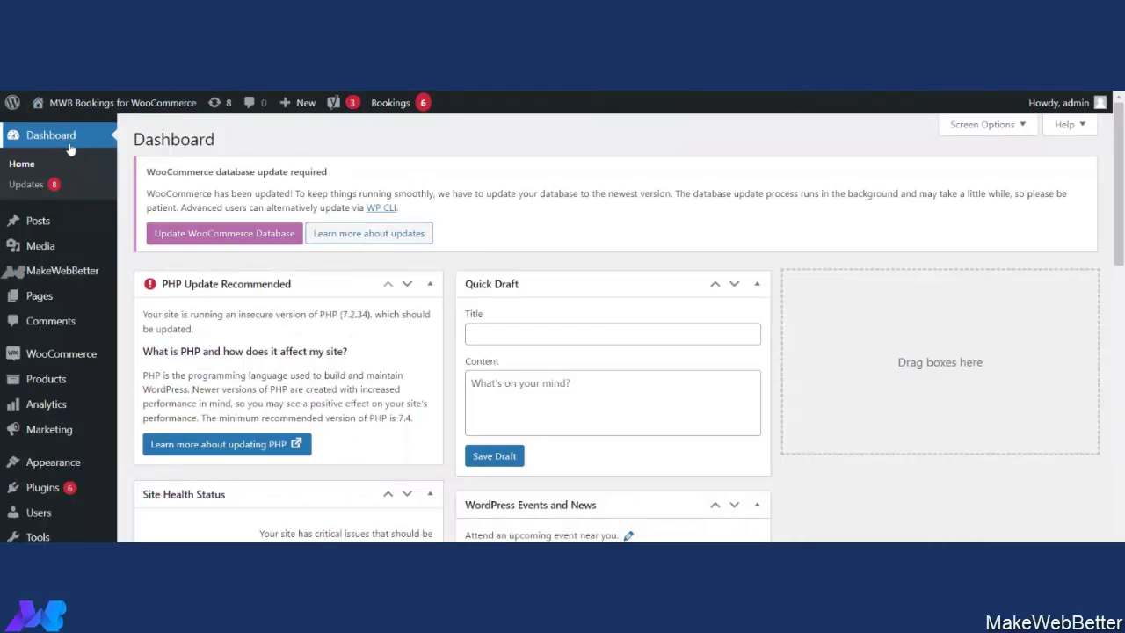
pyautogui.click(402, 105)
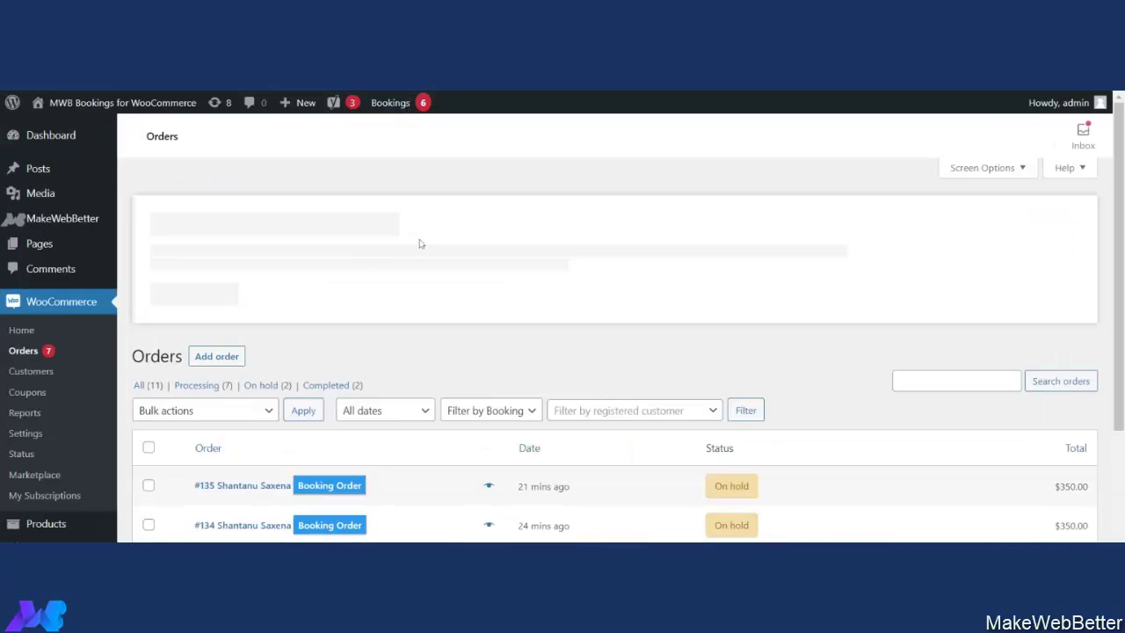
pyautogui.scroll(-1, 439, 272)
pyautogui.scroll(-2, 325, 508)
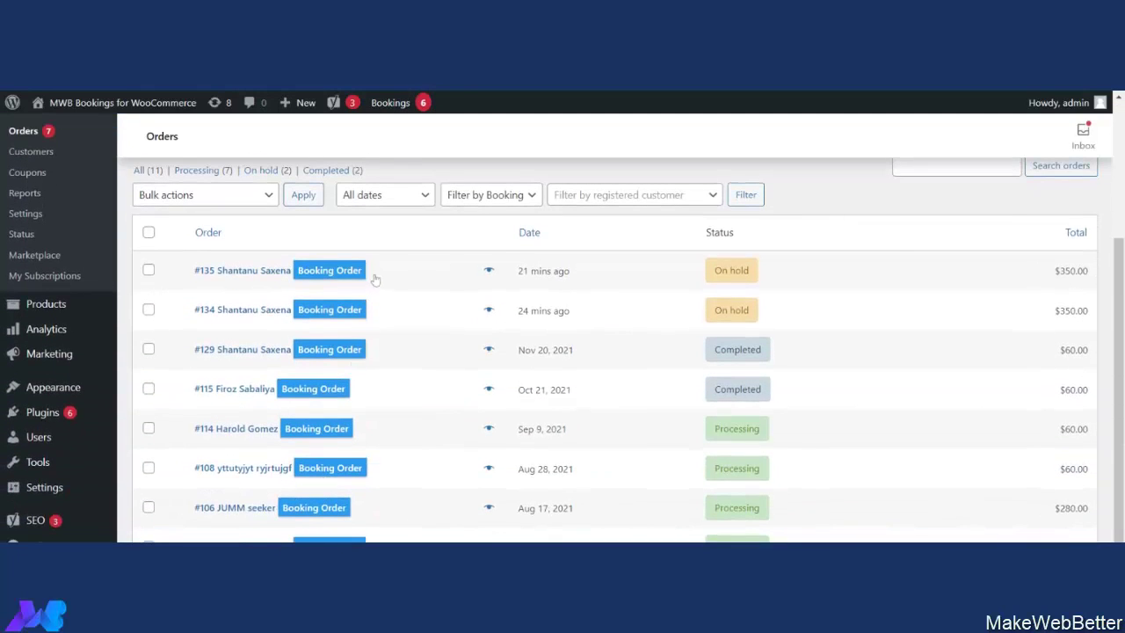
pyautogui.click(265, 275)
pyautogui.scroll(5, 371, 388)
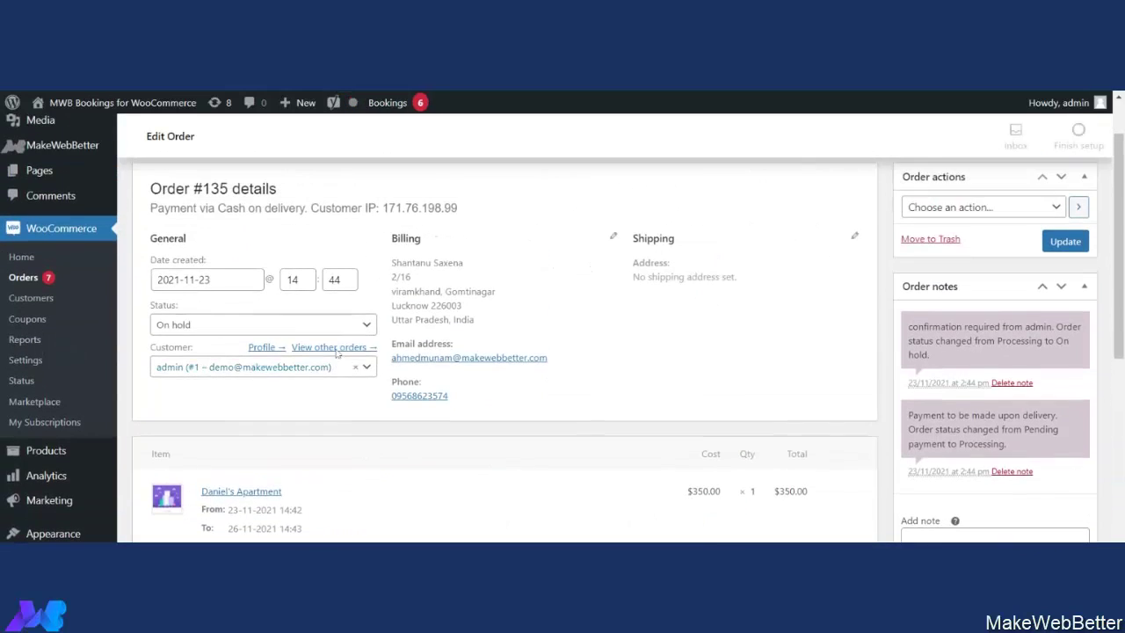
# Step: Set the booking order's status to Completed and save the order
pyautogui.click(345, 478)
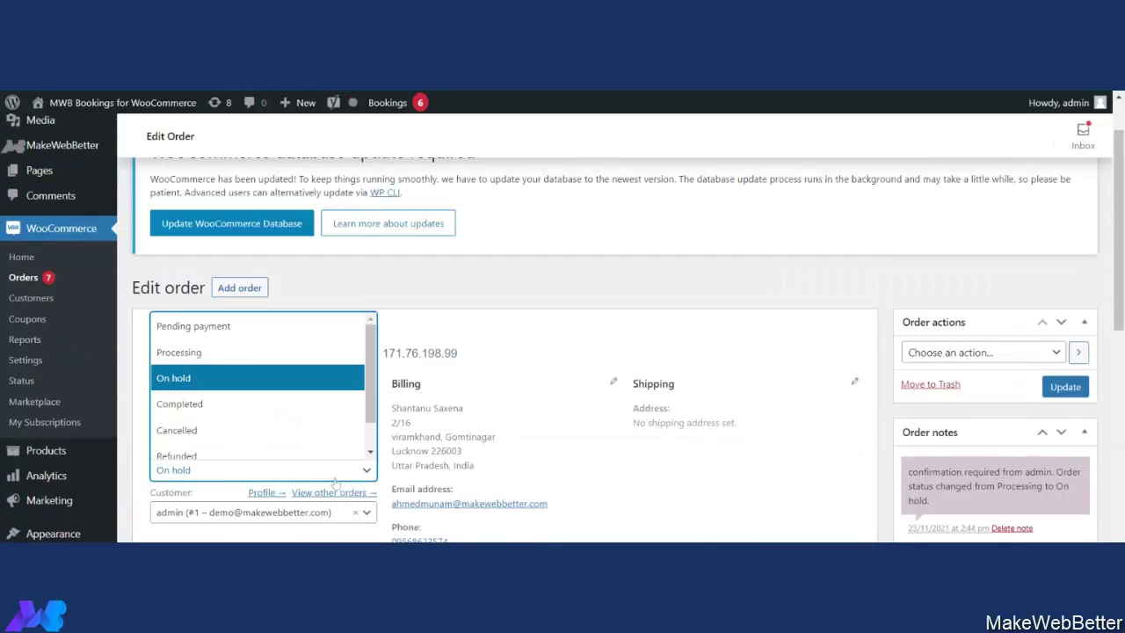
pyautogui.scroll(-1, 224, 420)
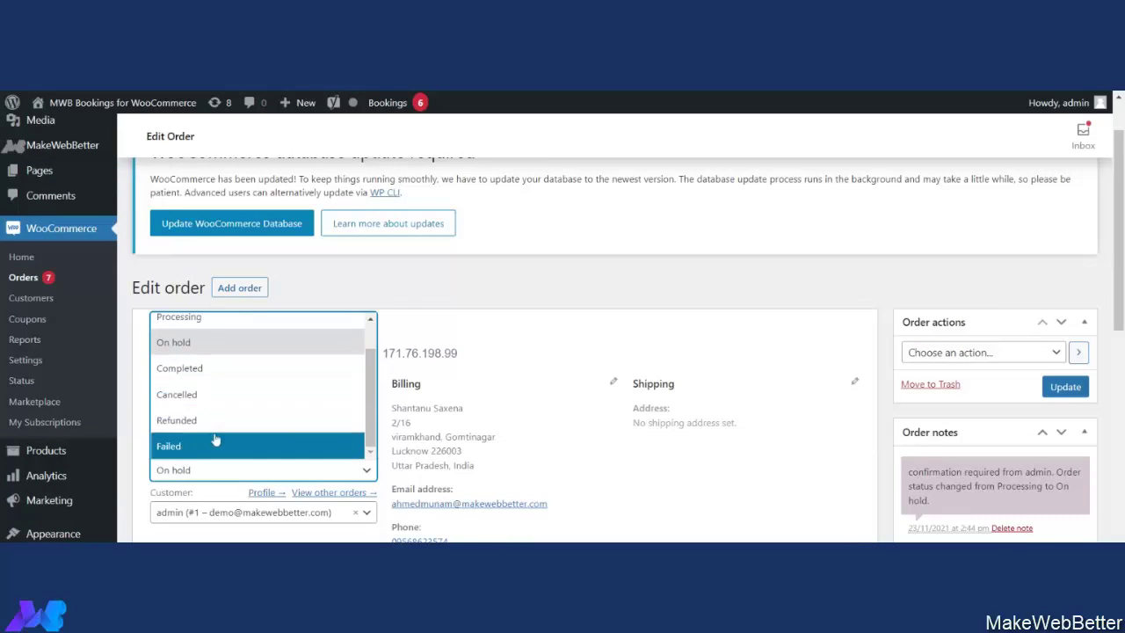
pyautogui.scroll(1, 217, 435)
pyautogui.click(218, 406)
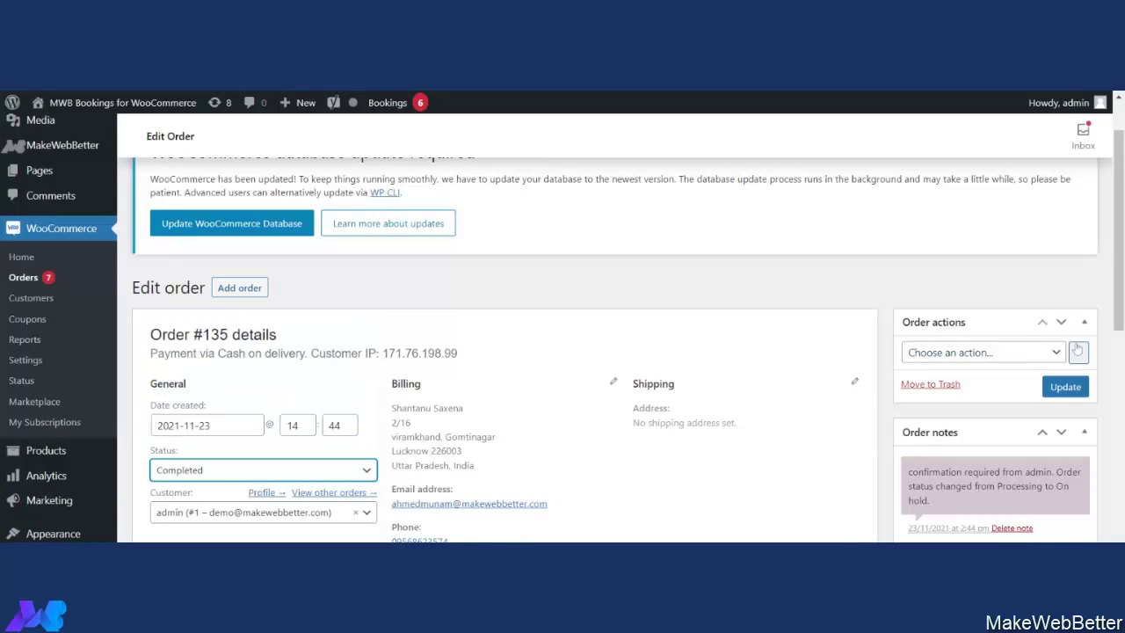
pyautogui.click(1065, 387)
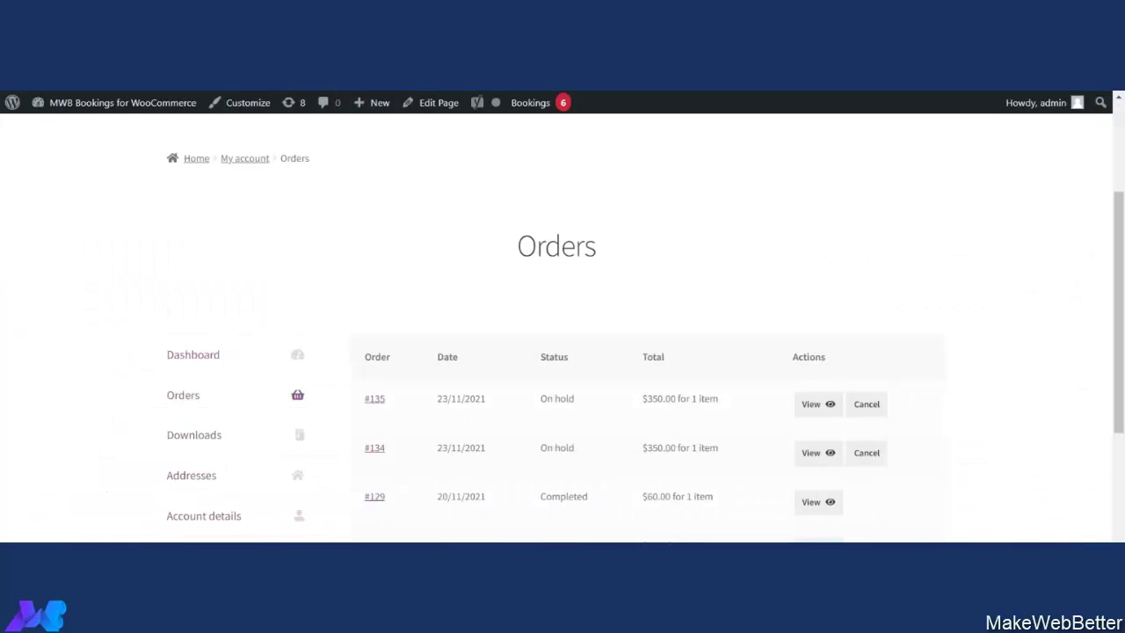
# Step: Check the newest booking order's updated status in the store account's order list
pyautogui.scroll(-1, 348, 450)
pyautogui.scroll(4, 401, 454)
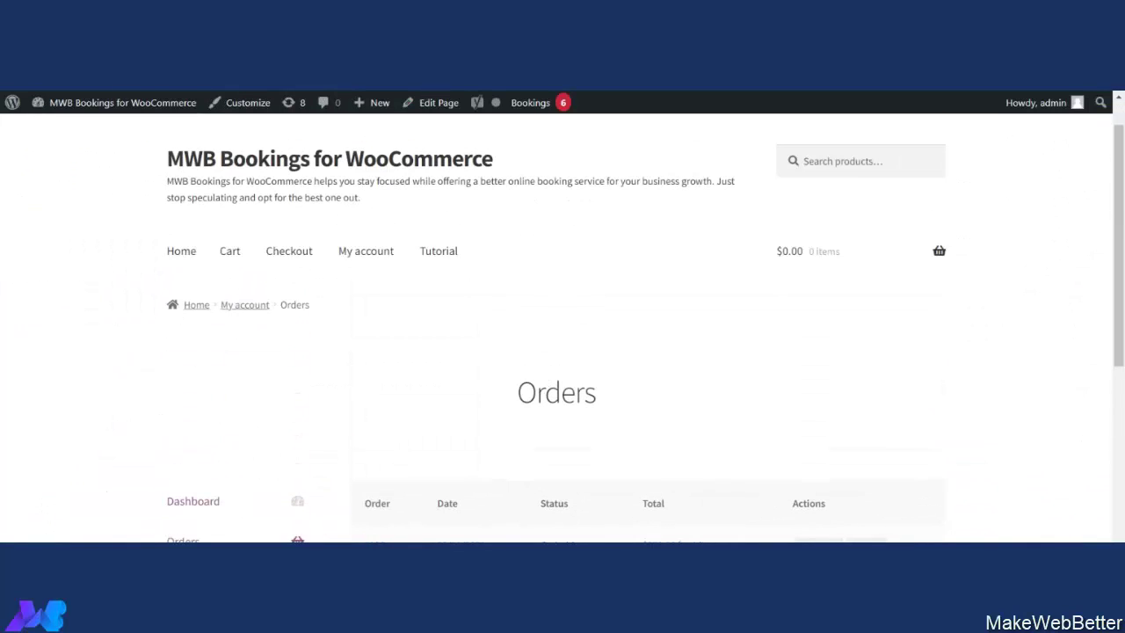
pyautogui.scroll(-2, 886, 460)
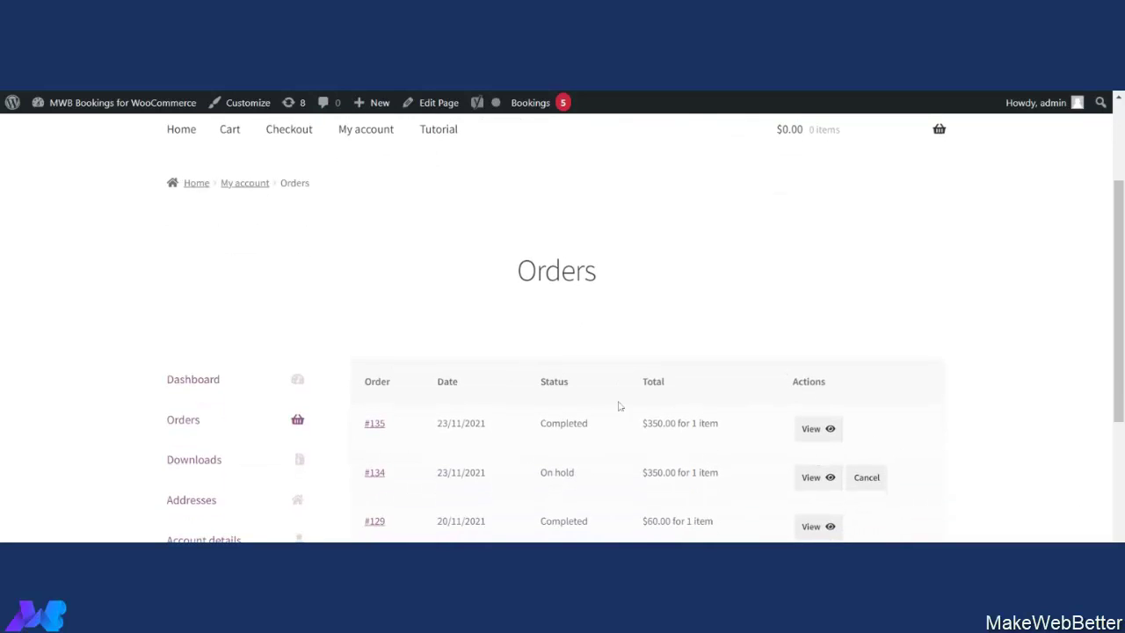